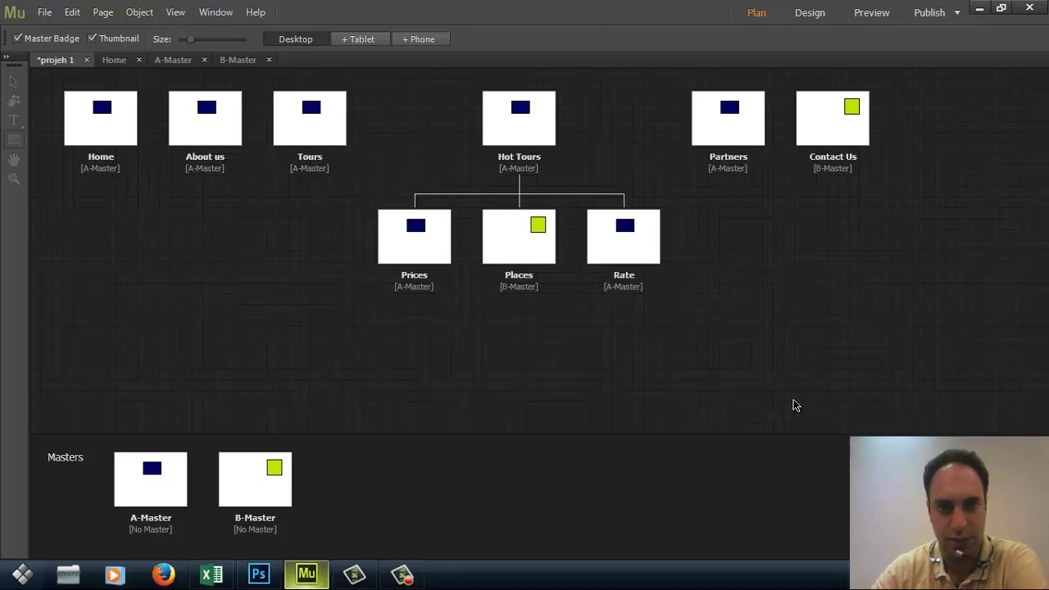
# - Delete the coloured rectangles from the A-Master and B-Master pages and close the open page documents
pyautogui.doubleClick(158, 512)
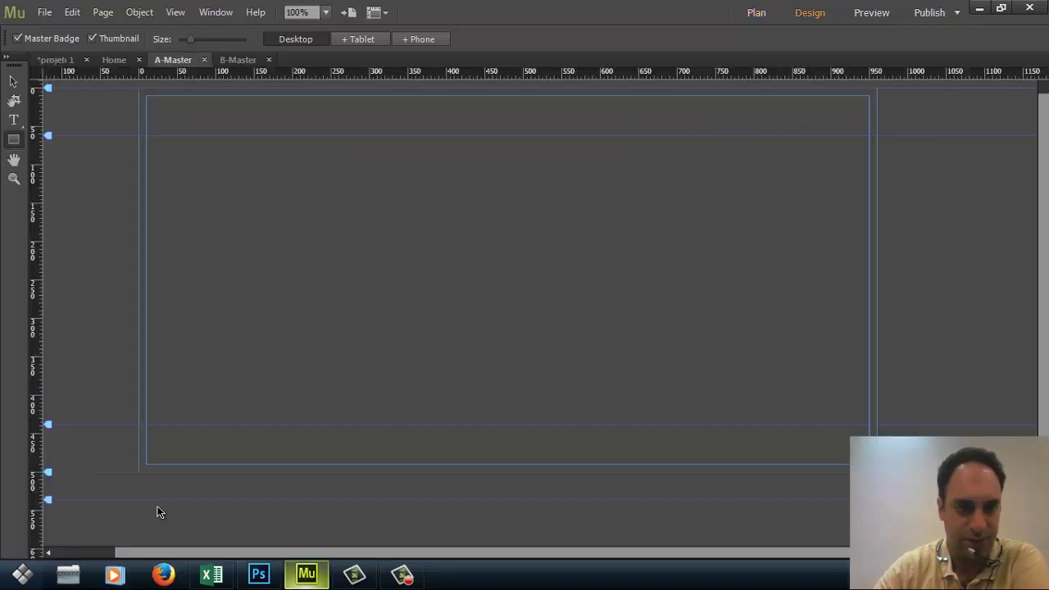
pyautogui.click(14, 86)
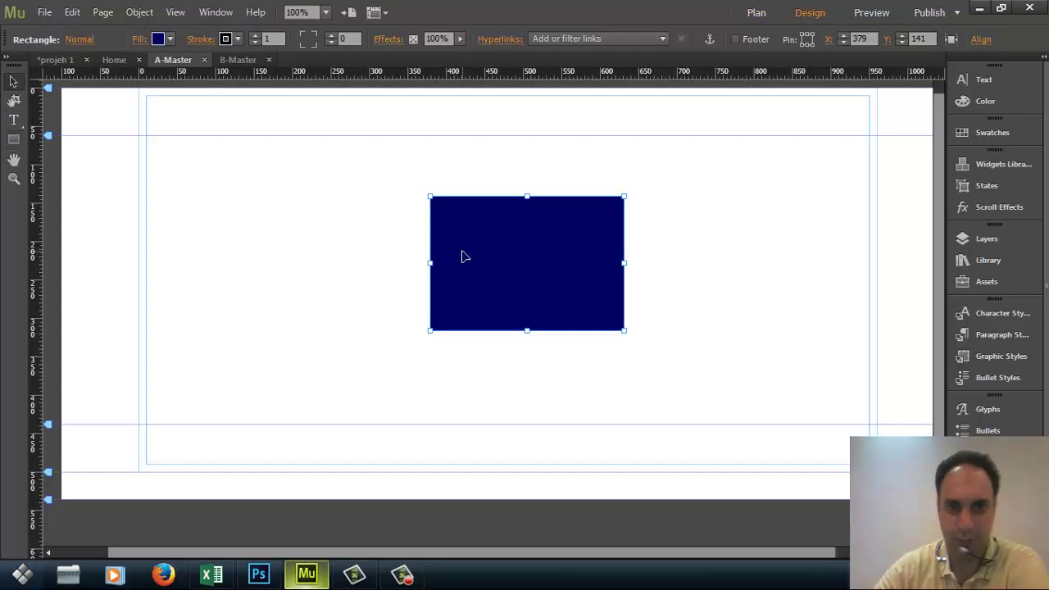
pyautogui.press('Delete')
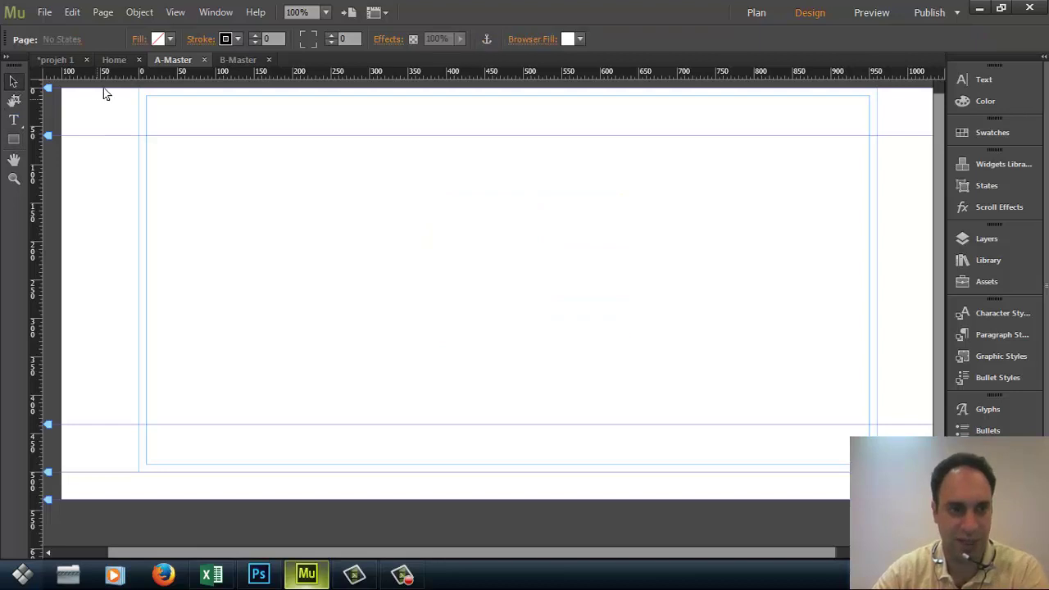
pyautogui.click(204, 61)
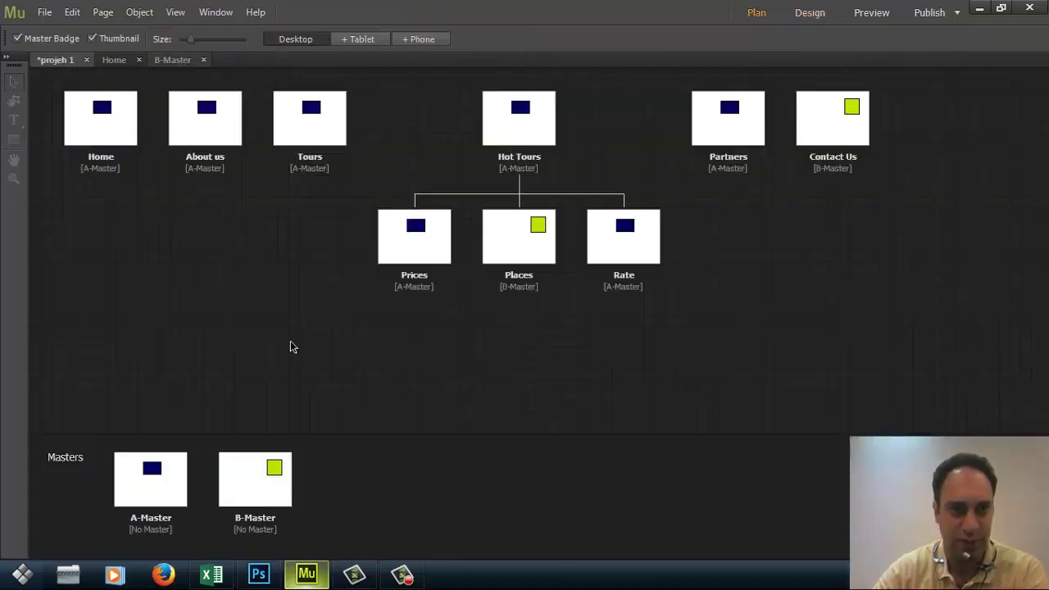
pyautogui.press('Delete')
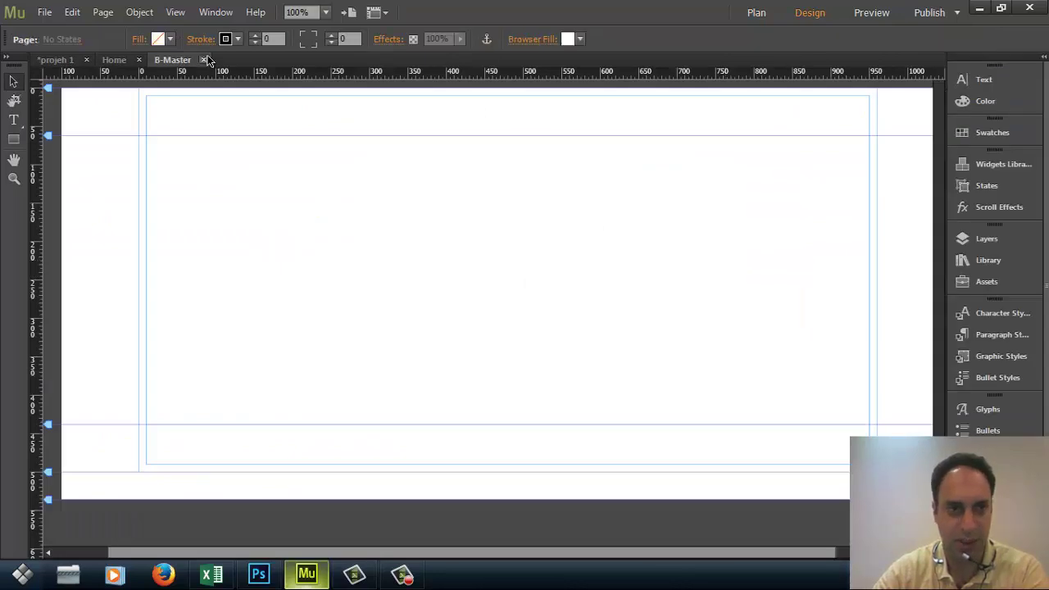
pyautogui.click(203, 60)
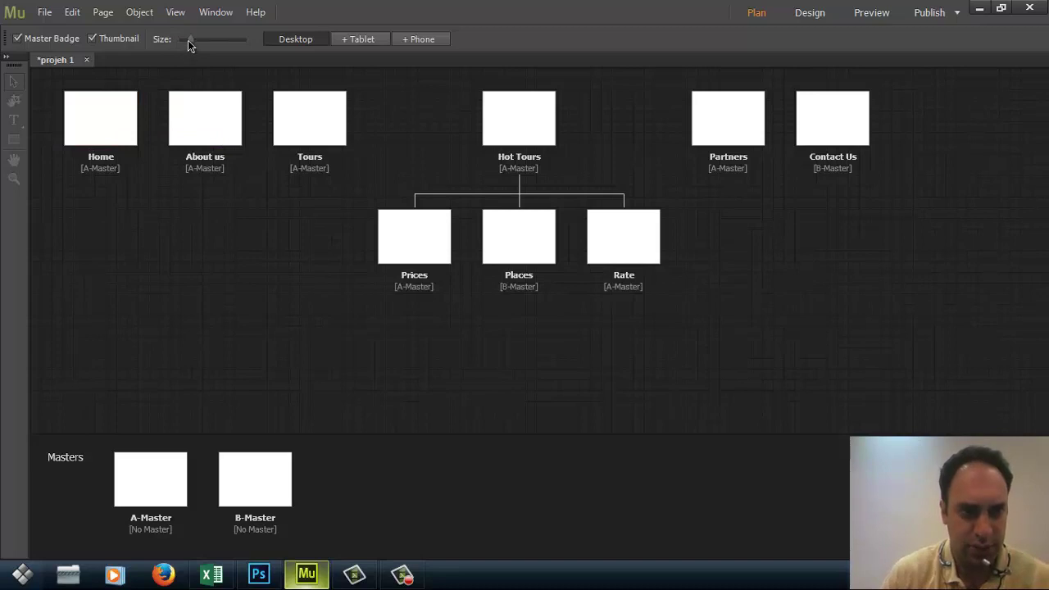
# - Enlarge the site plan thumbnails slightly and toggle the Master Badge and Thumbnail displays off and back on
pyautogui.moveTo(199, 39); pyautogui.dragTo(197, 39)
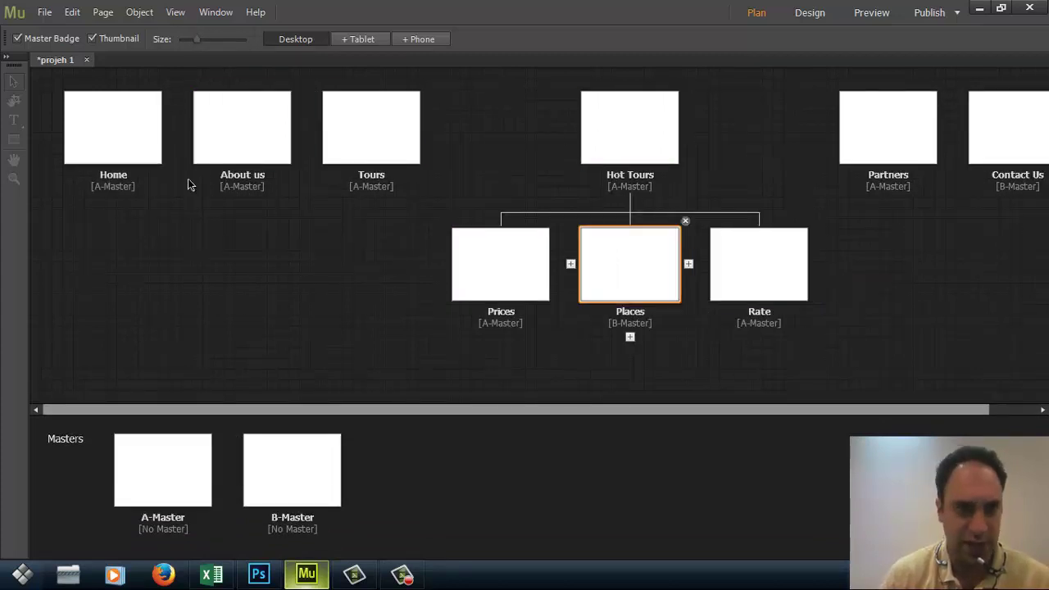
pyautogui.click(18, 39)
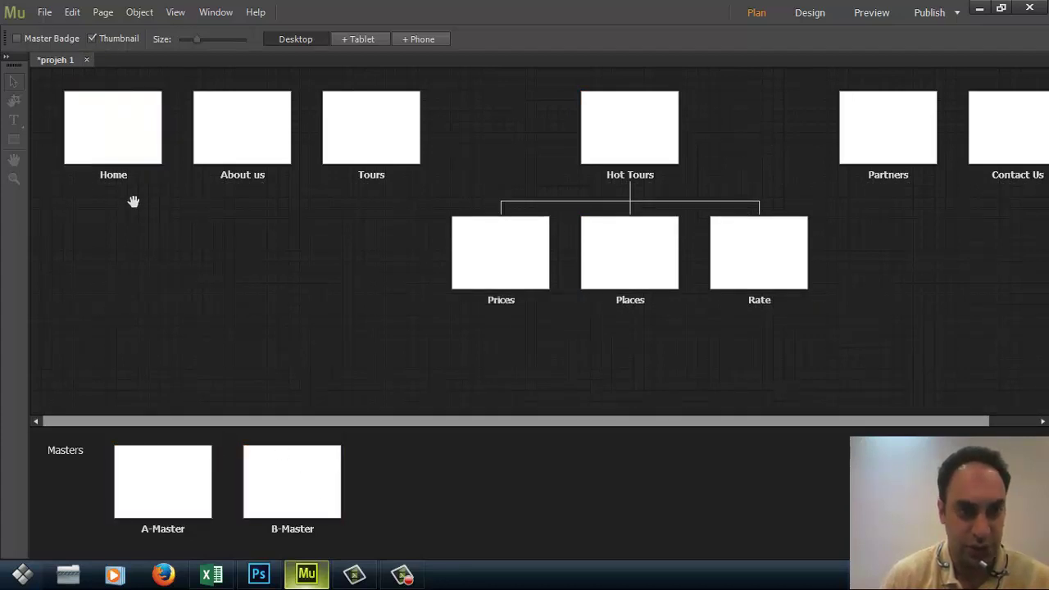
pyautogui.click(17, 39)
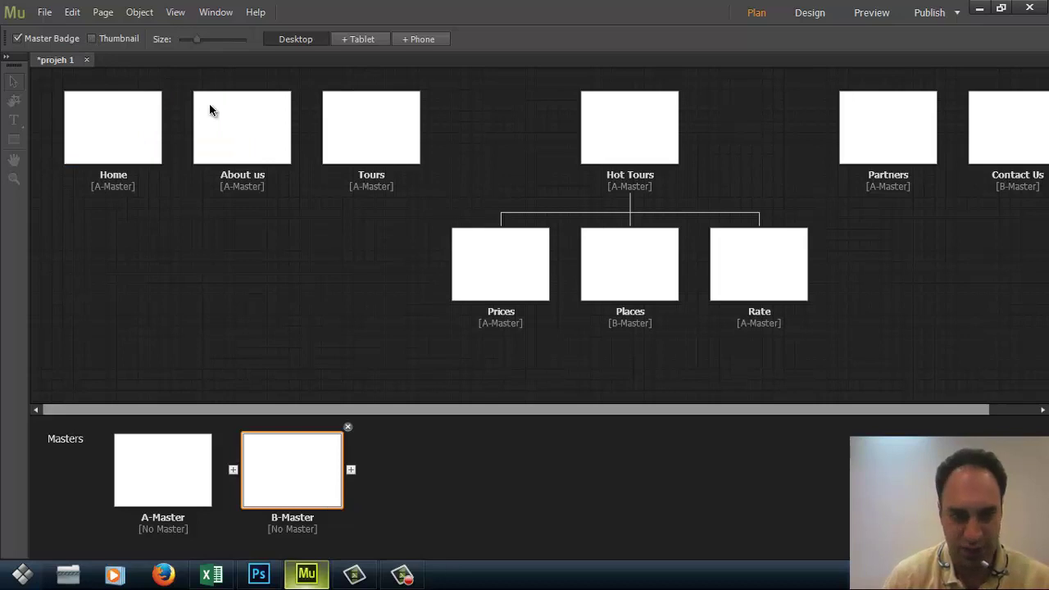
pyautogui.click(93, 39)
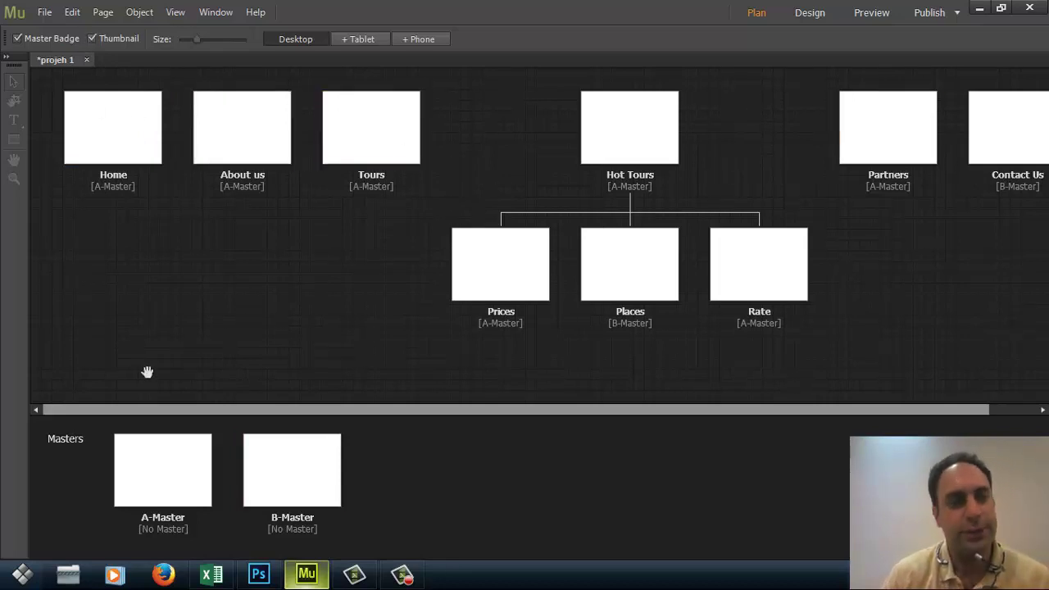
# - Open the A-Master page and check the reference layout 300110227.jpg in Photoshop before returning to Muse
pyautogui.doubleClick(141, 476)
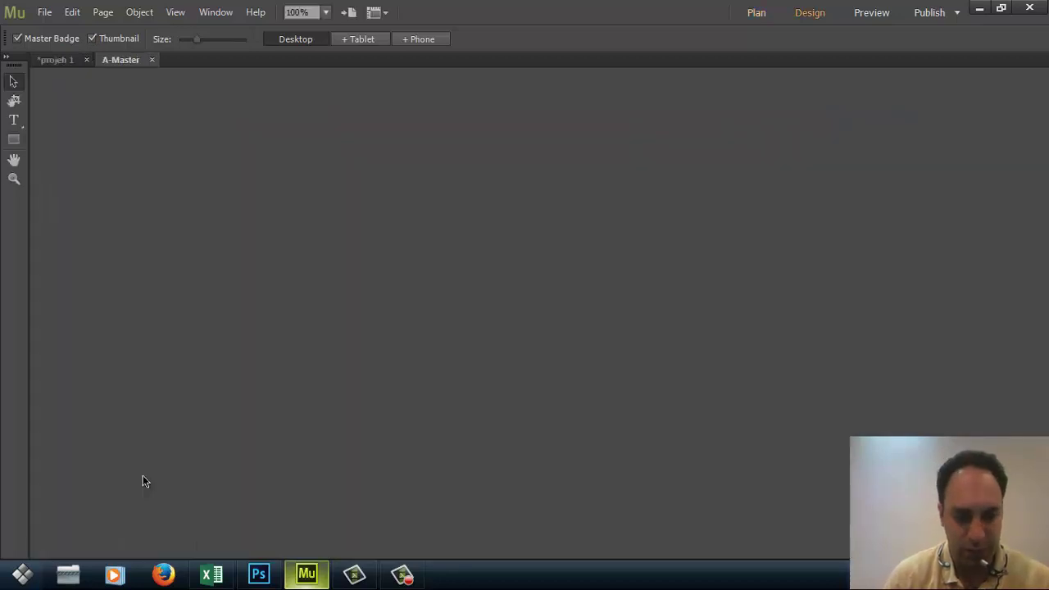
pyautogui.click(254, 582)
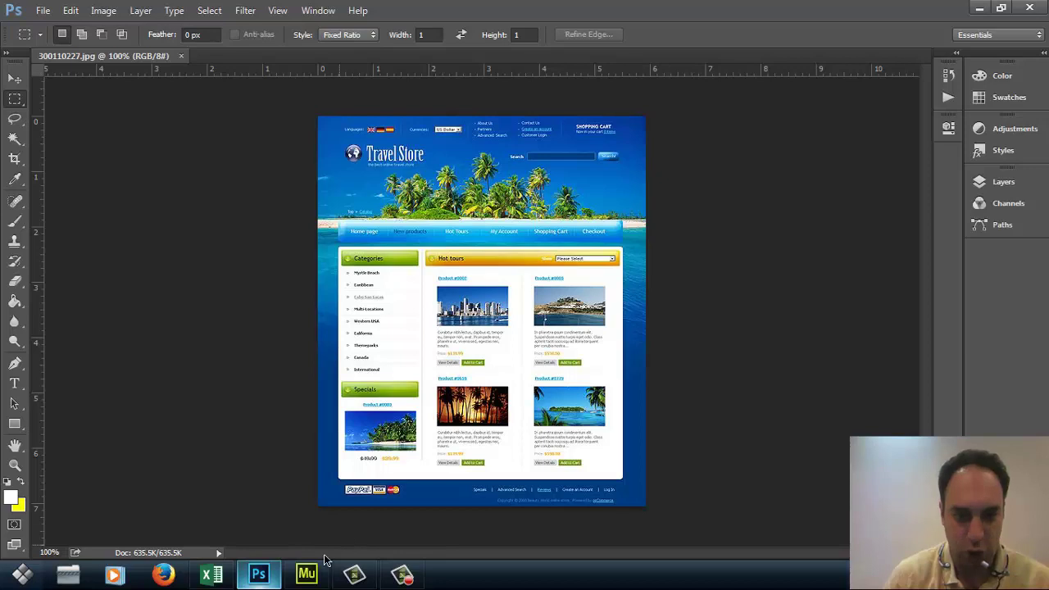
pyautogui.click(303, 573)
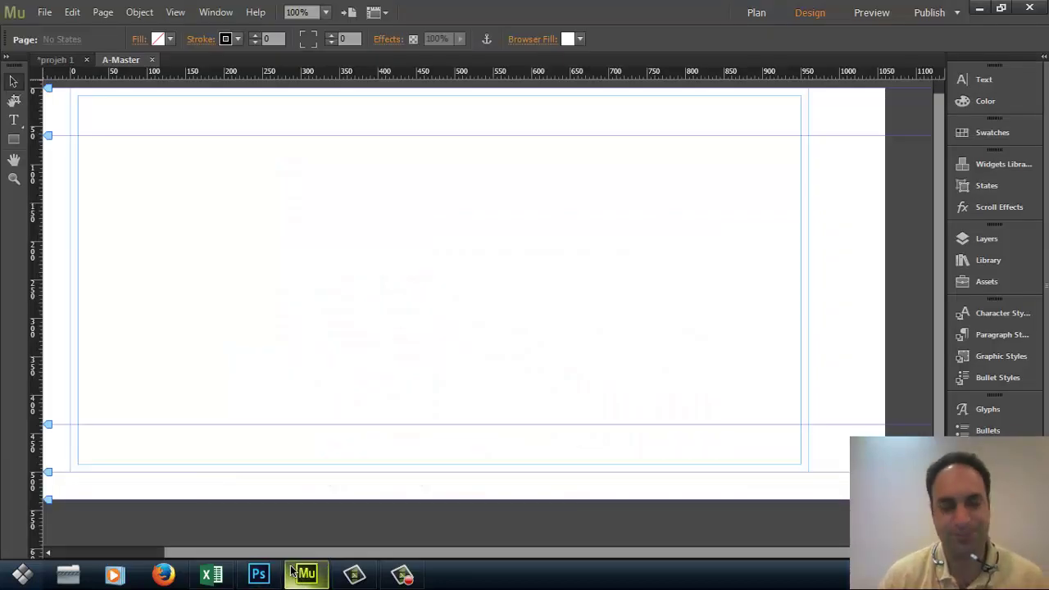
# - Place florida-beach-condos-for-sale.jpg from Amouzesh Muse > Projeh1 > Internet photos near the upper-left corner of the A-Master page
pyautogui.click(44, 12)
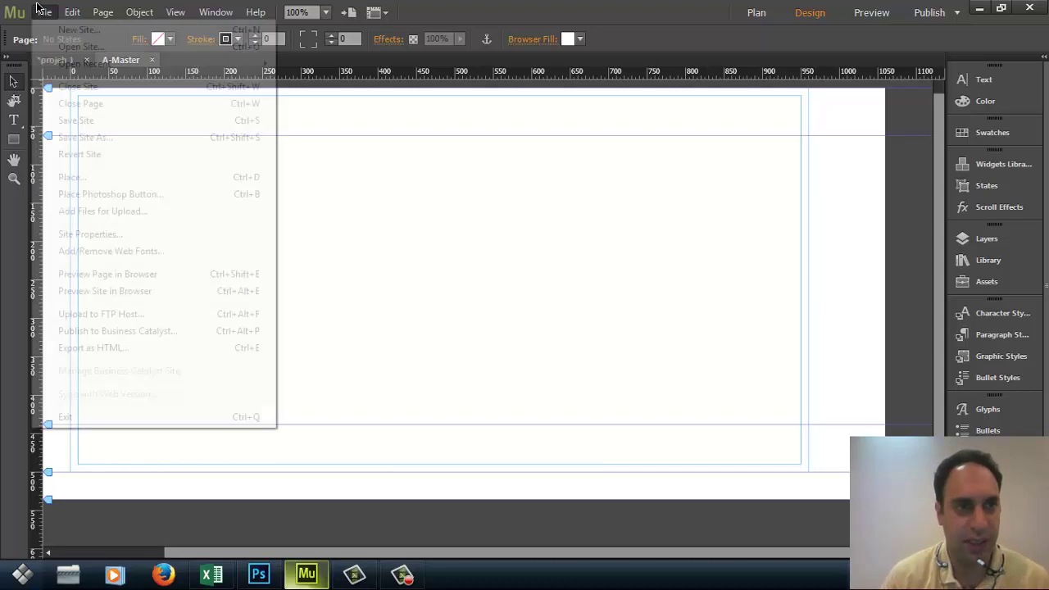
pyautogui.click(82, 177)
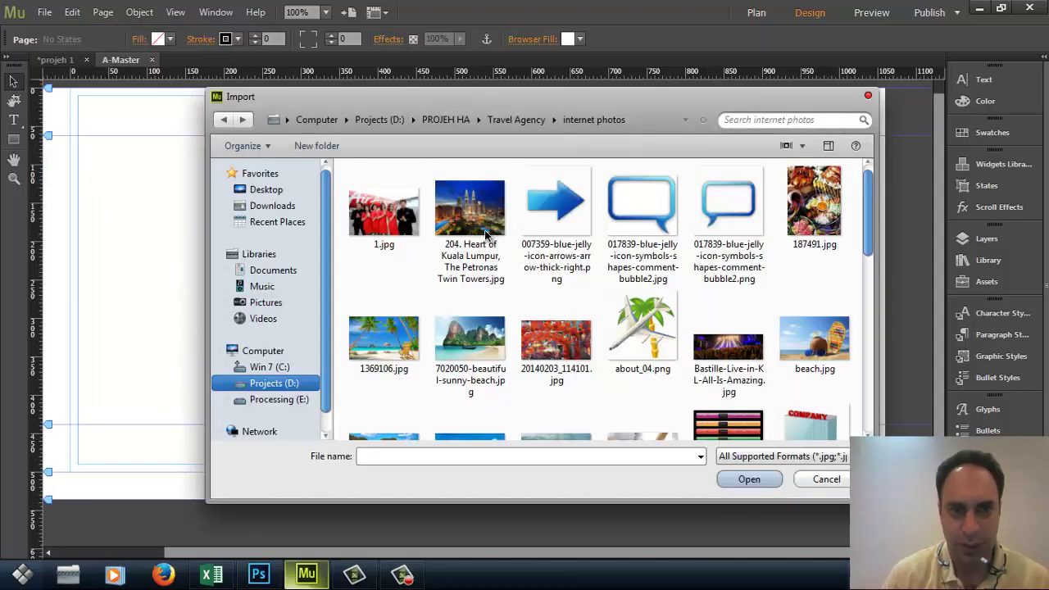
pyautogui.click(442, 121)
pyautogui.click(395, 121)
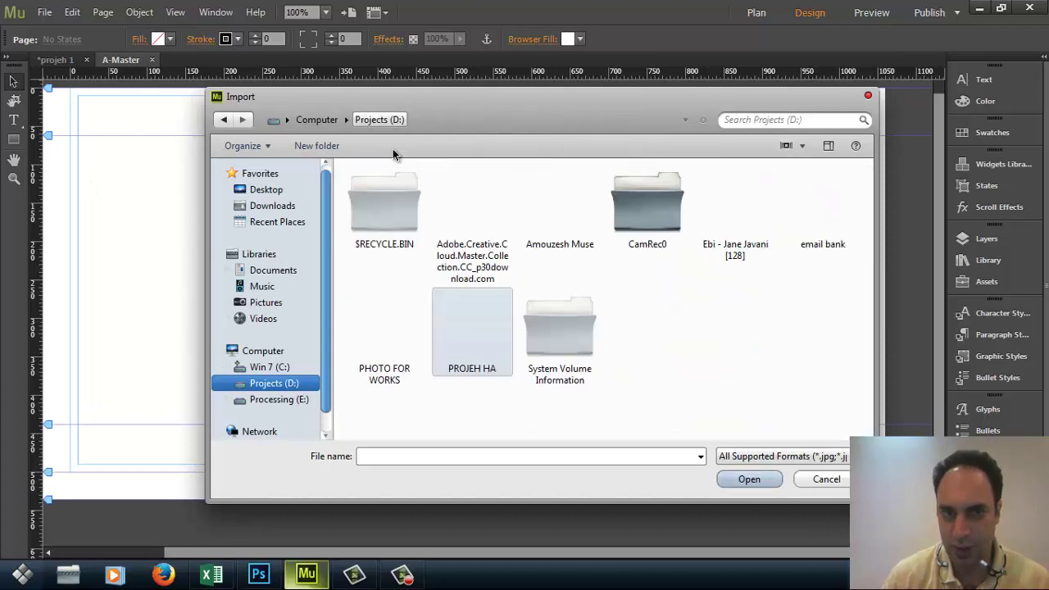
pyautogui.doubleClick(550, 238)
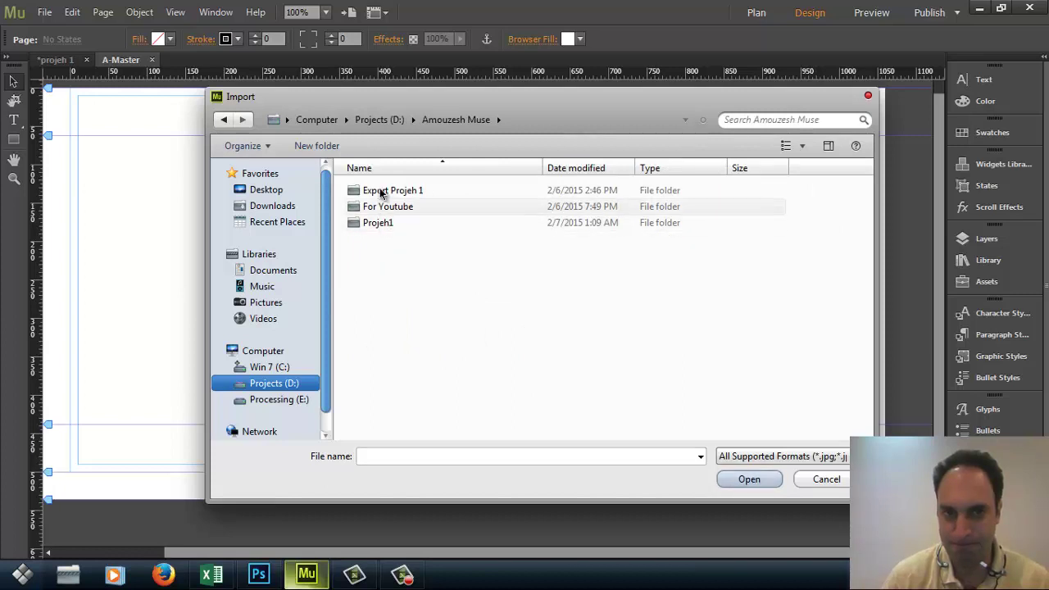
pyautogui.doubleClick(373, 222)
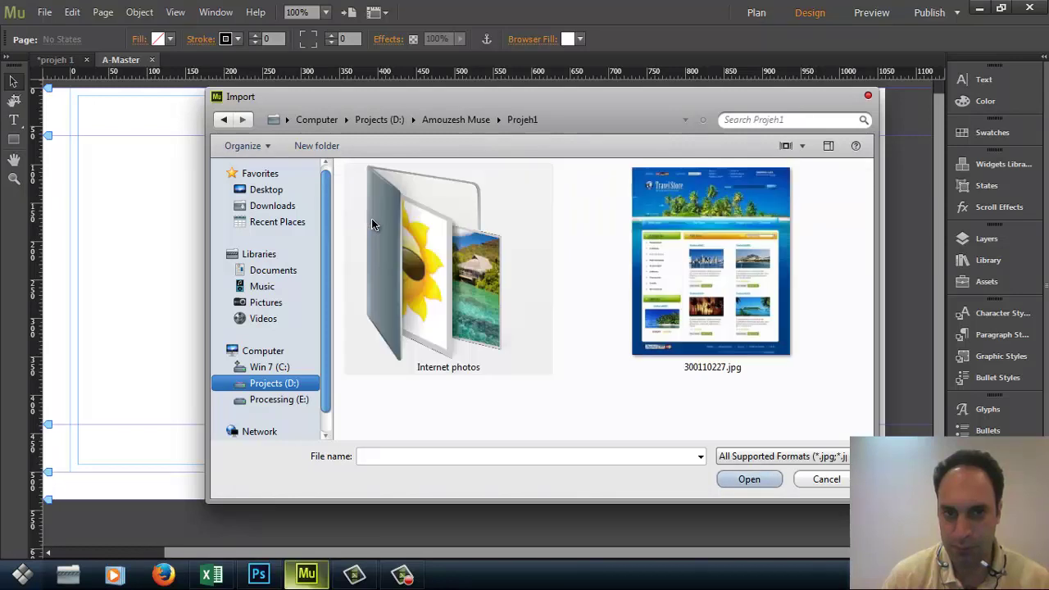
pyautogui.doubleClick(430, 269)
pyautogui.click(479, 239)
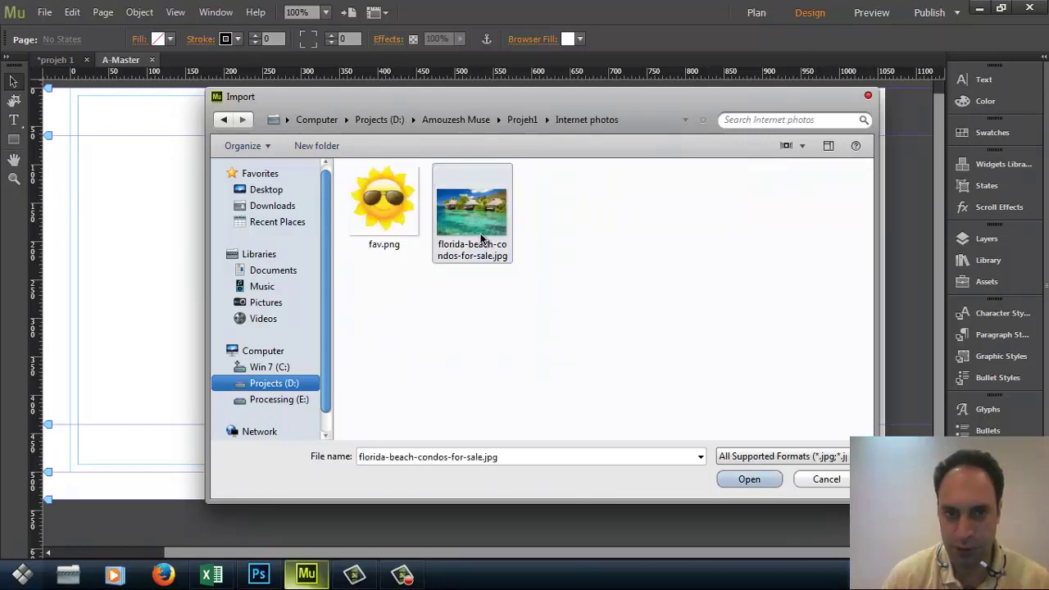
pyautogui.doubleClick(474, 227)
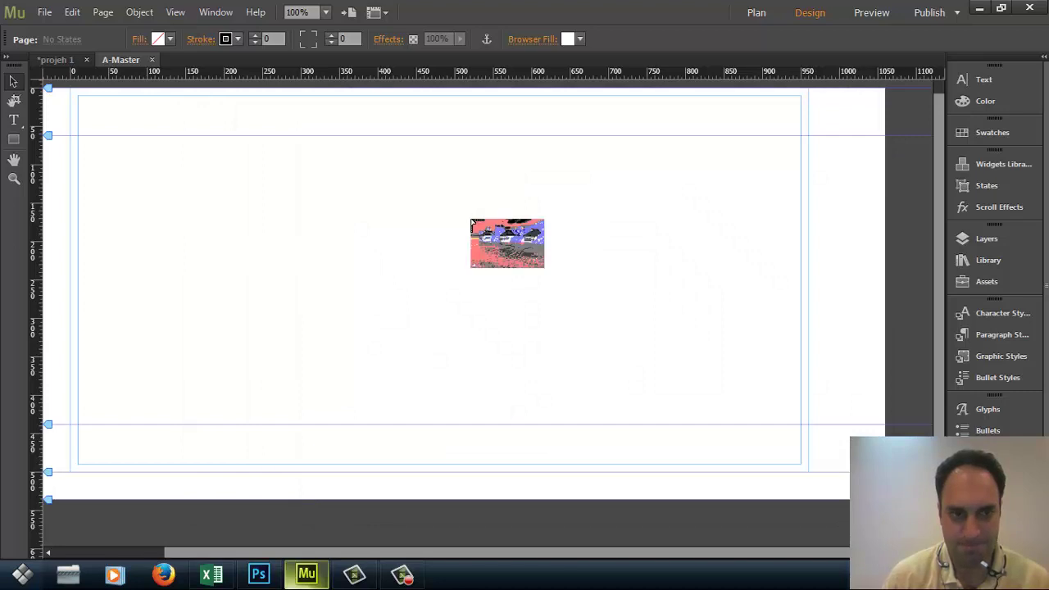
pyautogui.click(102, 113)
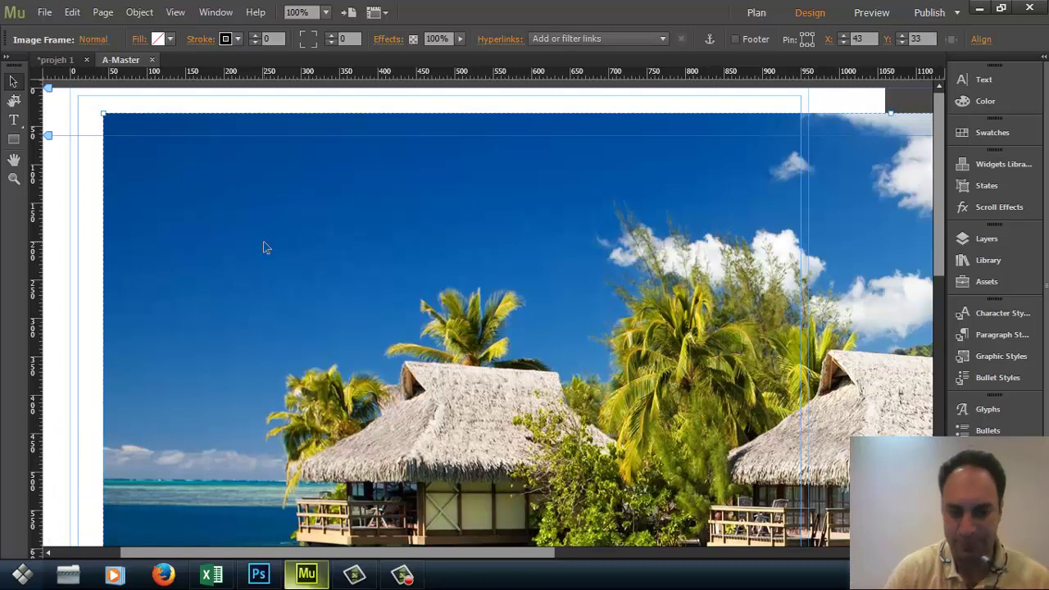
# - Scale the placed beach image down proportionally to about 490 px wide so it fits within the page
pyautogui.hotkey('ctrl', '-')
pyautogui.hotkey('ctrl', '-')
pyautogui.hotkey('ctrl', '-')
pyautogui.hotkey('ctrl', '-')
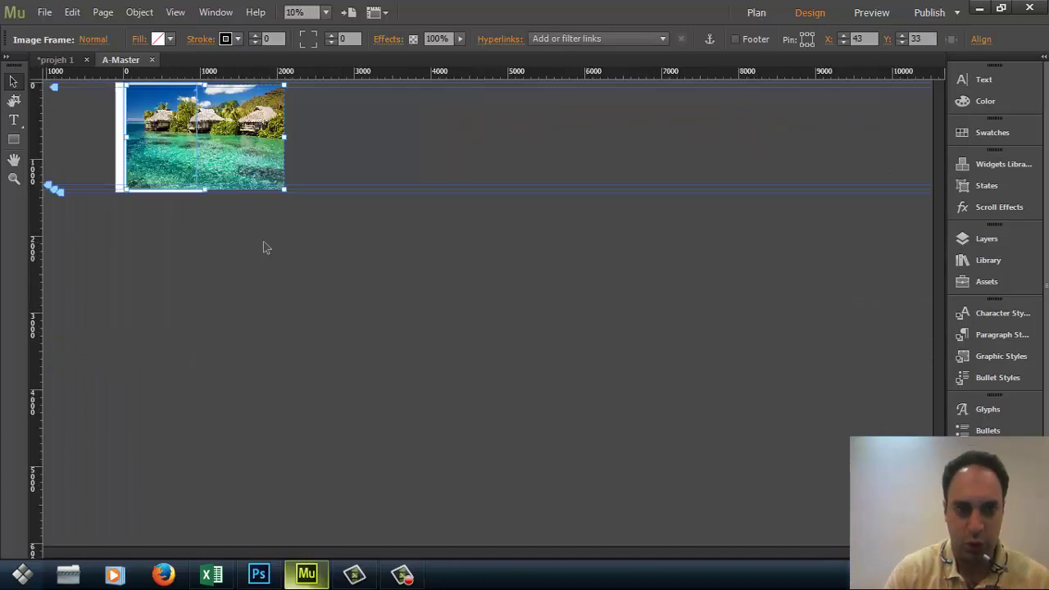
pyautogui.hotkey('ctrl', '-')
pyautogui.hotkey('ctrl', '+')
pyautogui.hotkey('ctrl', '+')
pyautogui.hotkey('ctrl', '+')
pyautogui.hotkey('ctrl', '+')
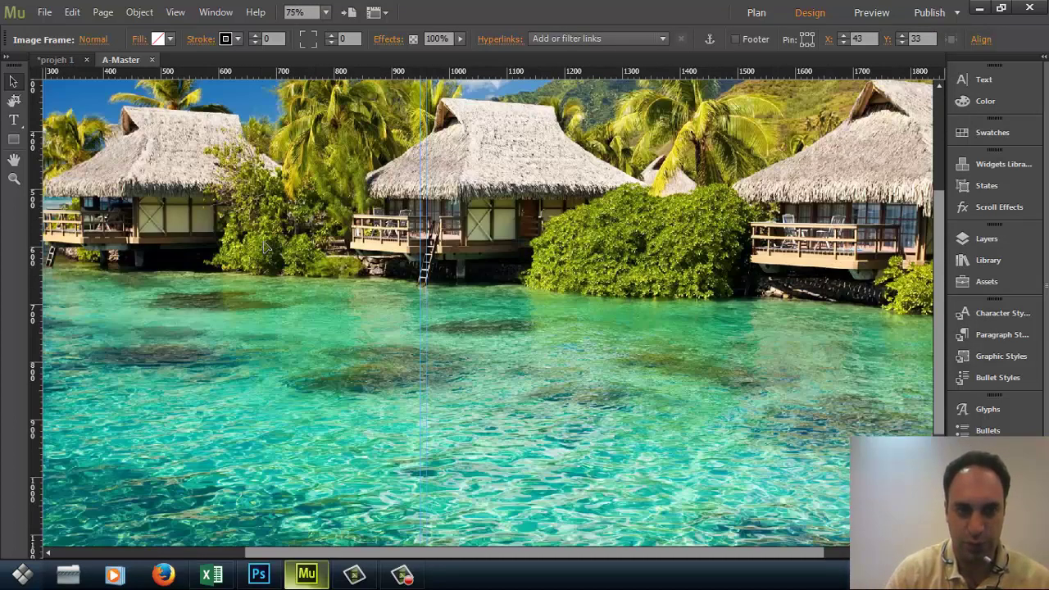
pyautogui.hotkey('ctrl', '0')
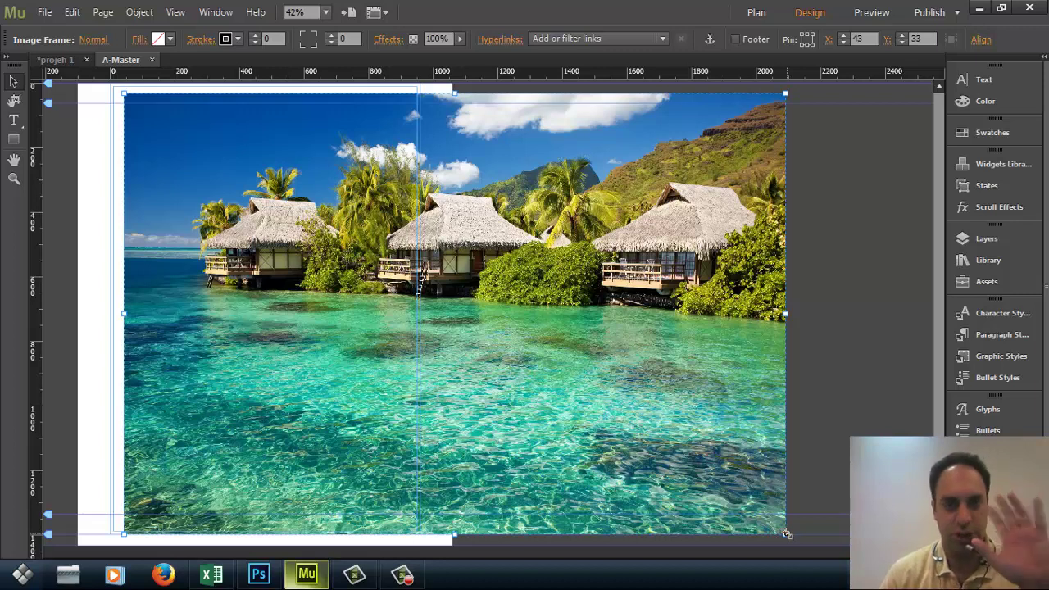
pyautogui.moveTo(786, 534); pyautogui.dragTo(645, 440)
pyautogui.moveTo(506, 262); pyautogui.dragTo(254, 127)
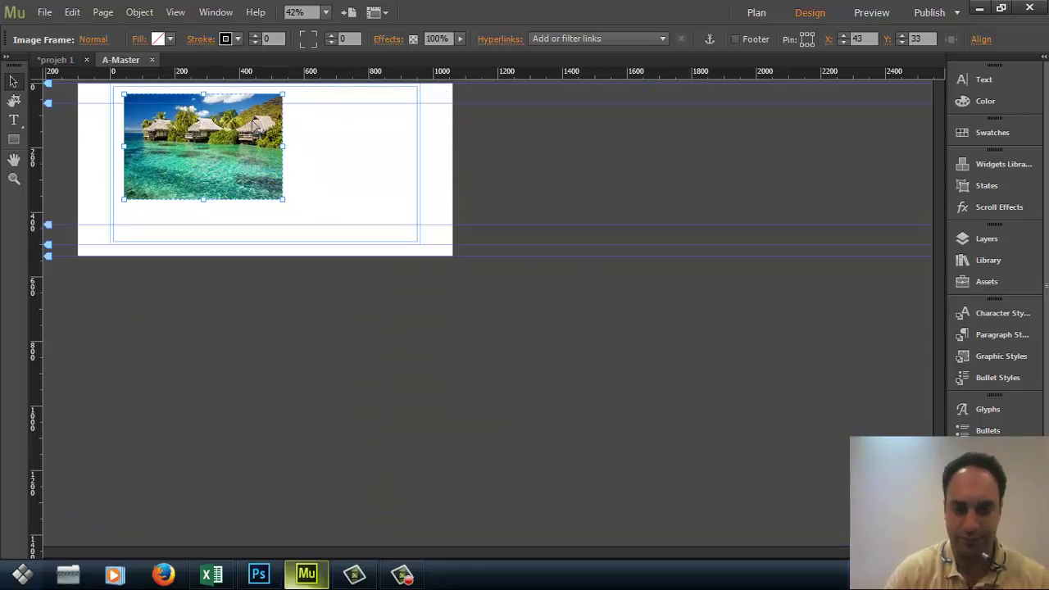
# - Align the beach image to the page's upper-left corner at X 0, Y 0 and enlarge it to about 950 px wide
pyautogui.hotkey('ctrl', '0')
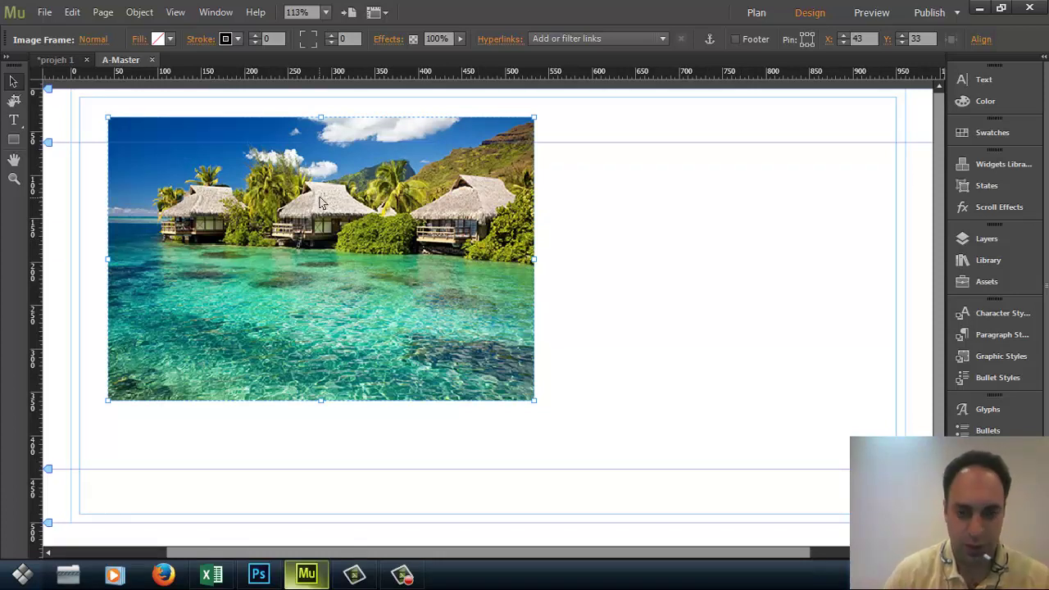
pyautogui.hotkey('ctrl', '1')
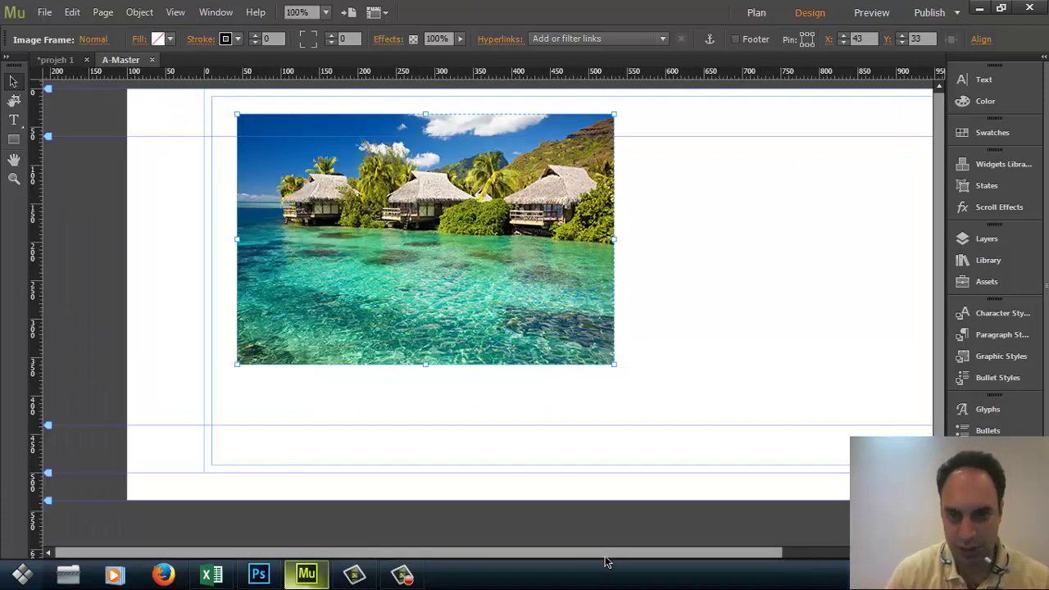
pyautogui.moveTo(604, 557); pyautogui.dragTo(621, 558)
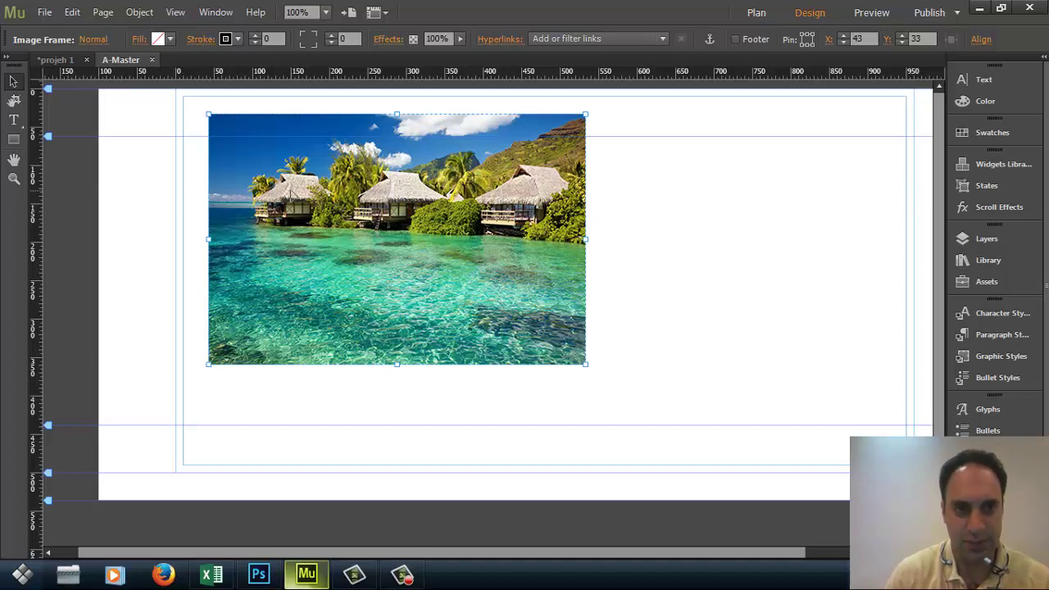
pyautogui.moveTo(310, 206); pyautogui.dragTo(278, 180)
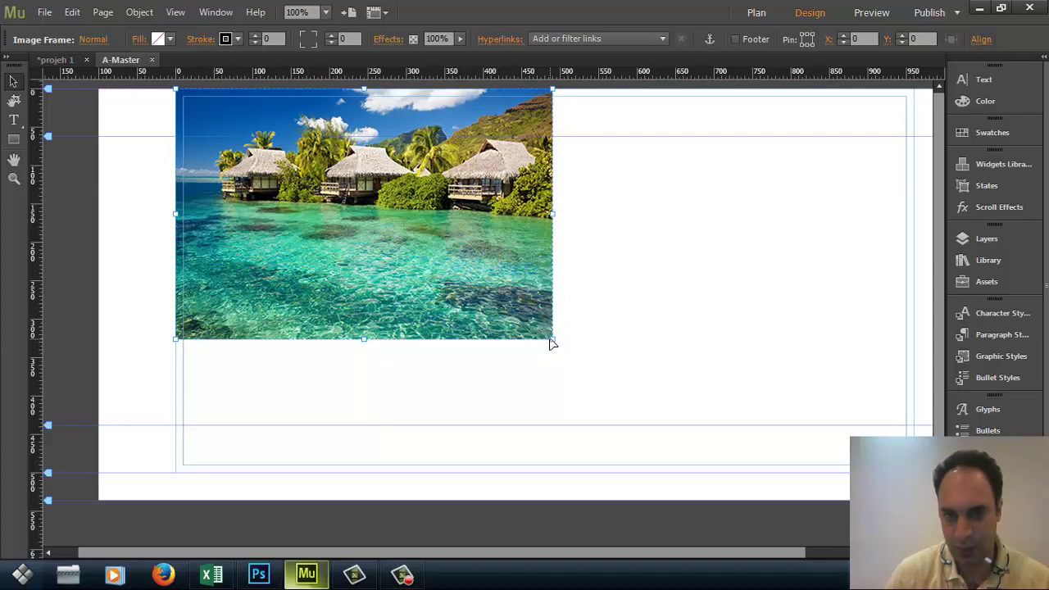
pyautogui.moveTo(554, 340); pyautogui.dragTo(848, 440)
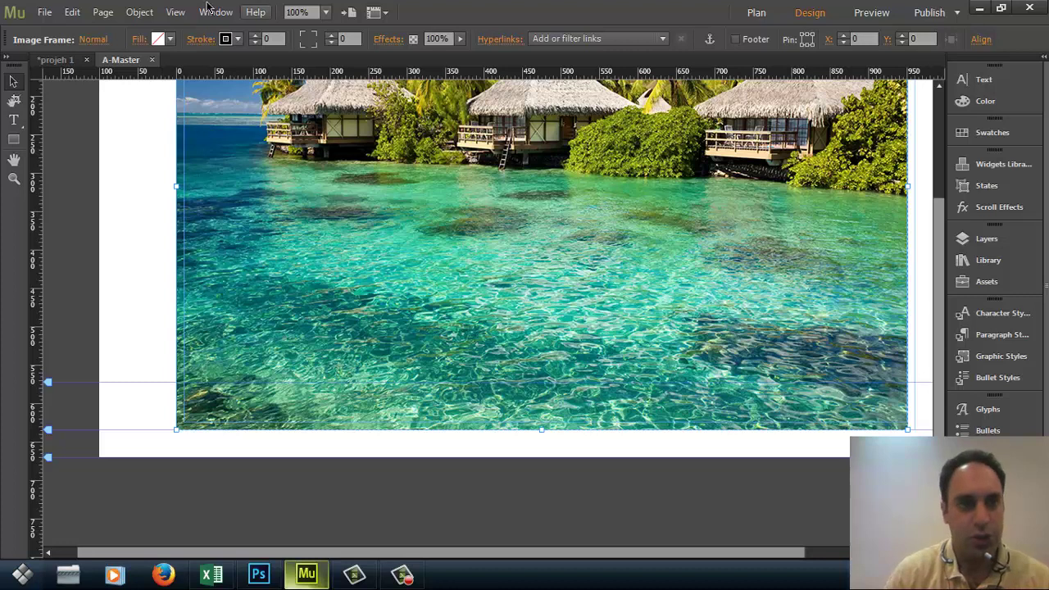
# - Check that Smart Guides is enabled among the view options
pyautogui.click(176, 11)
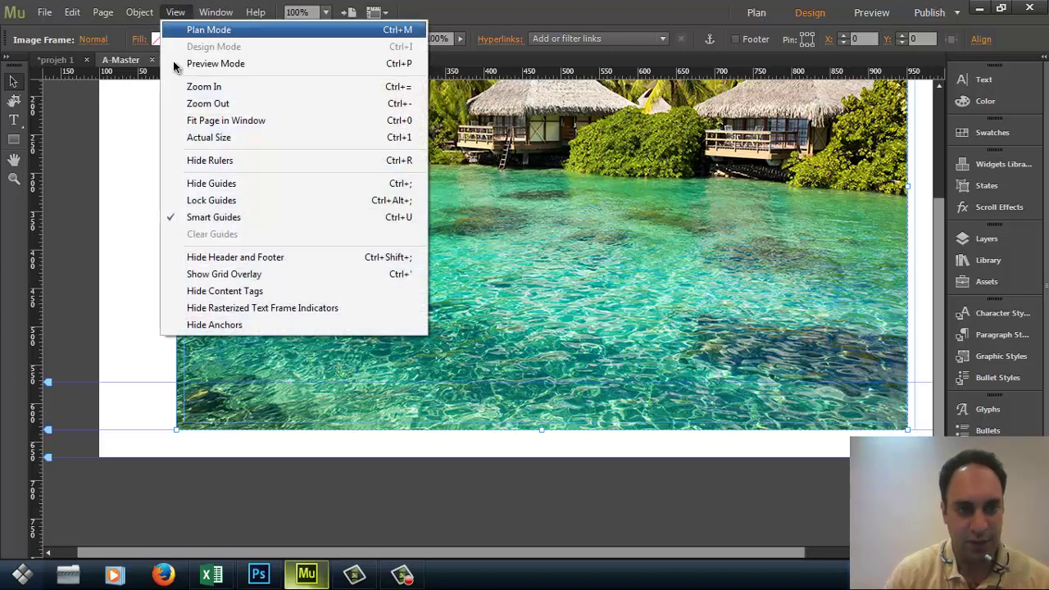
pyautogui.click(239, 217)
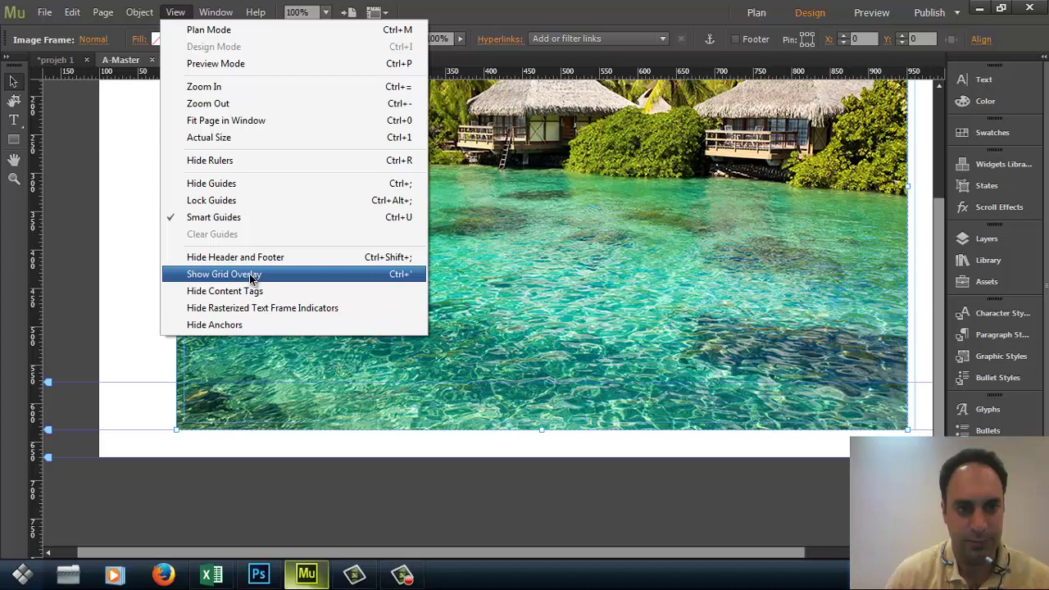
pyautogui.click(508, 181)
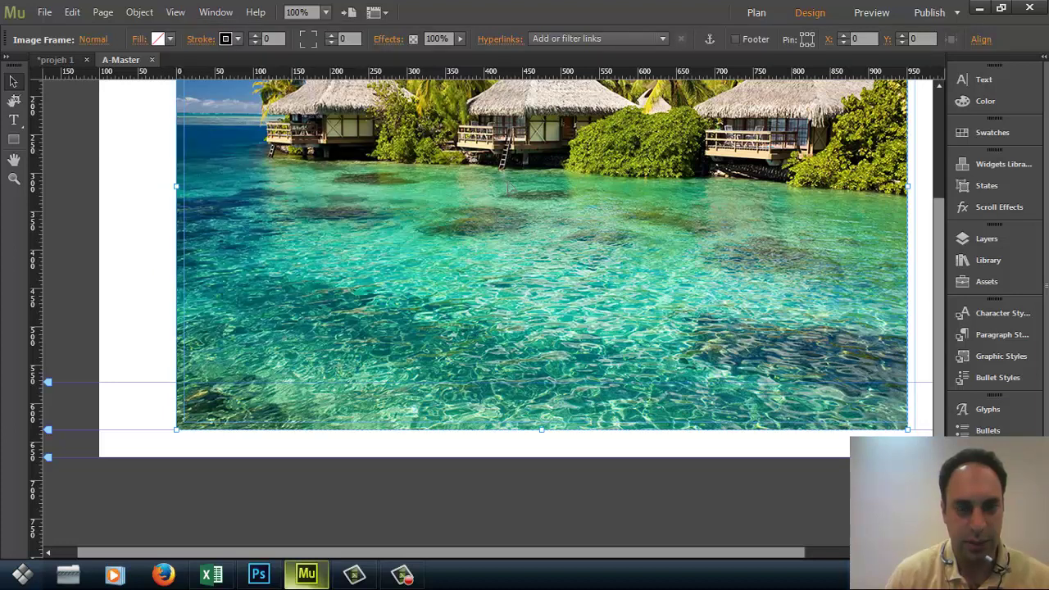
# - Enlarge the beach image on A-Master proportionally until it spans the full 960 px page width
pyautogui.scroll(1, 721, 305)
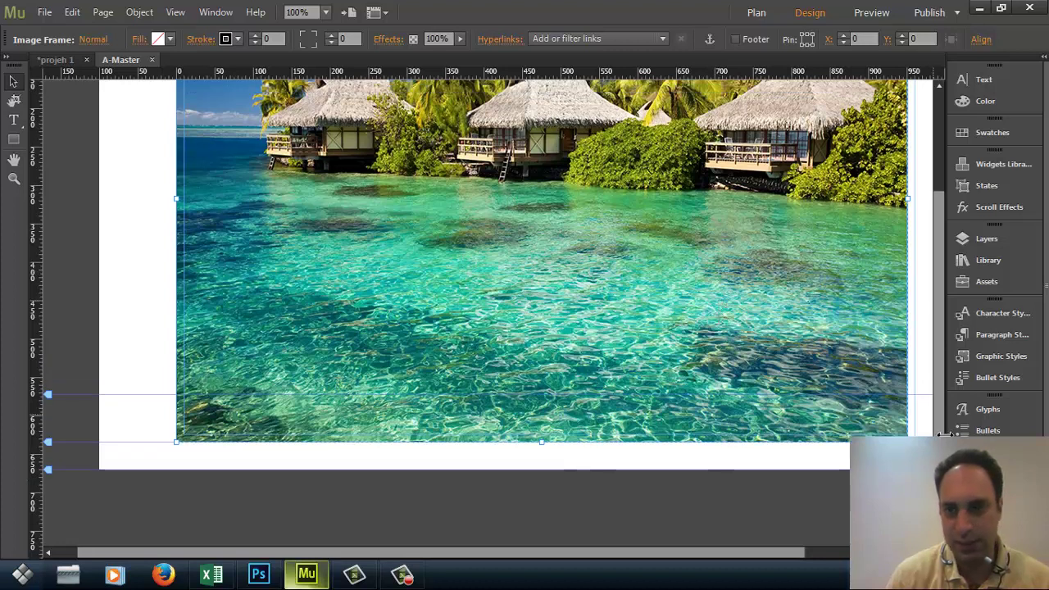
pyautogui.hscroll(3, 871, 423)
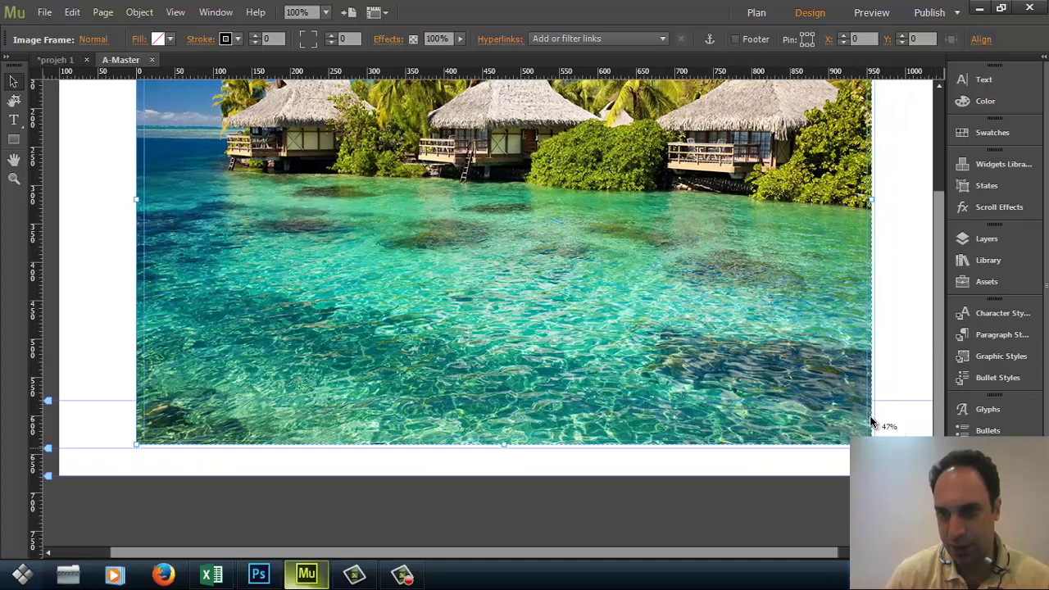
pyautogui.moveTo(871, 423); pyautogui.dragTo(876, 425)
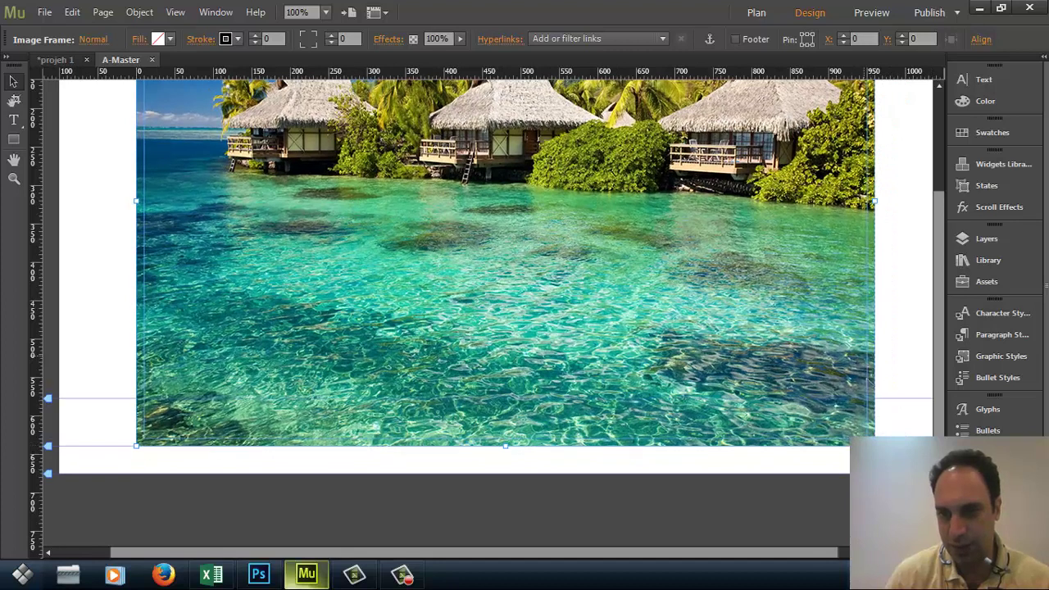
pyautogui.scroll(5, 492, 312)
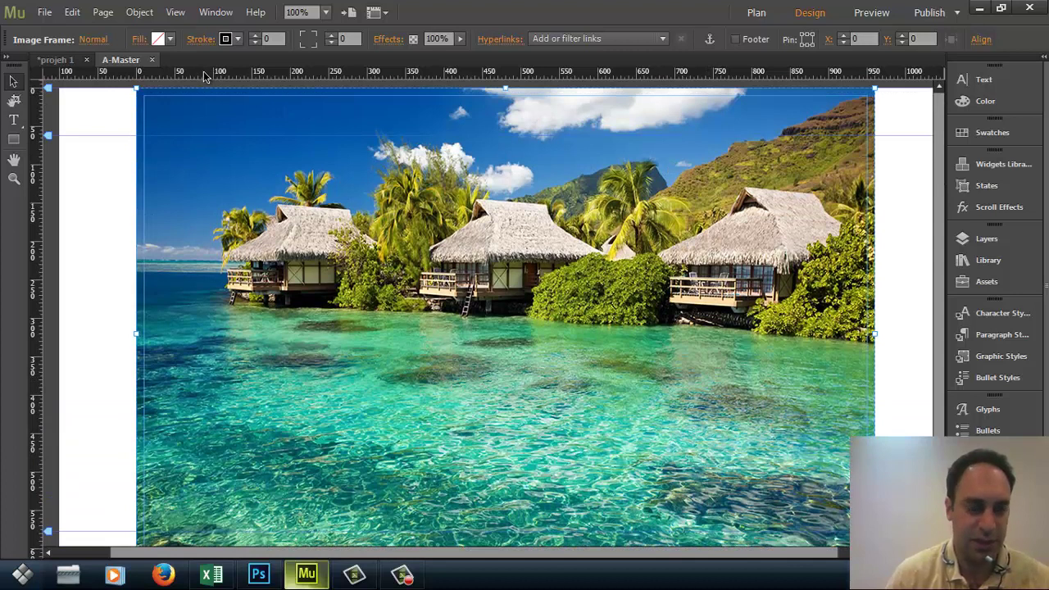
# - Try out a horizontal guide at Y 218 and a vertical guide at about X 108 over the beach image, and delete both
pyautogui.moveTo(205, 84); pyautogui.dragTo(186, 255)
pyautogui.moveTo(40, 263); pyautogui.dragTo(230, 295)
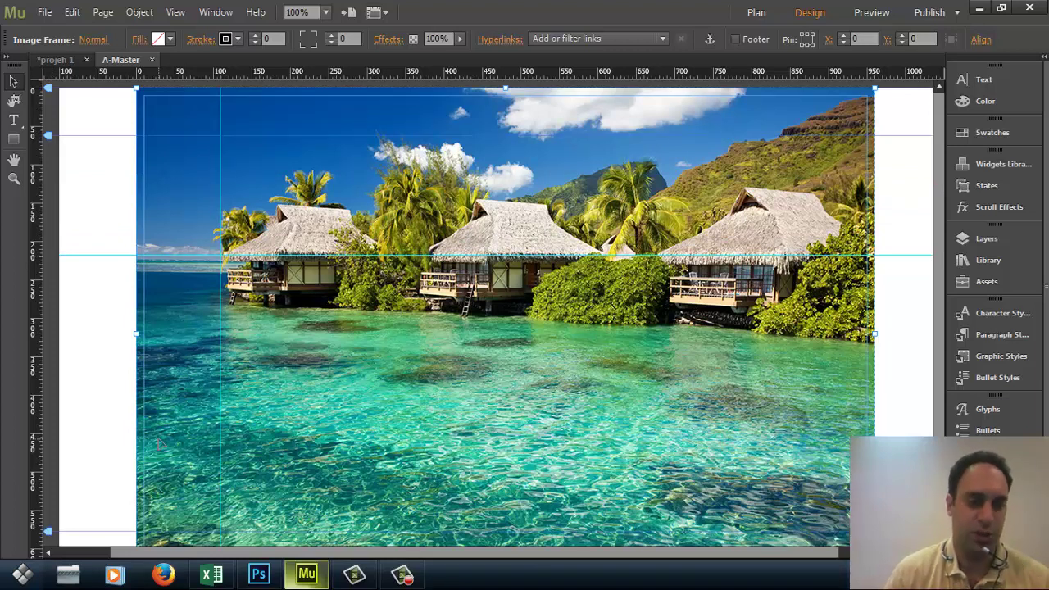
pyautogui.click(101, 255)
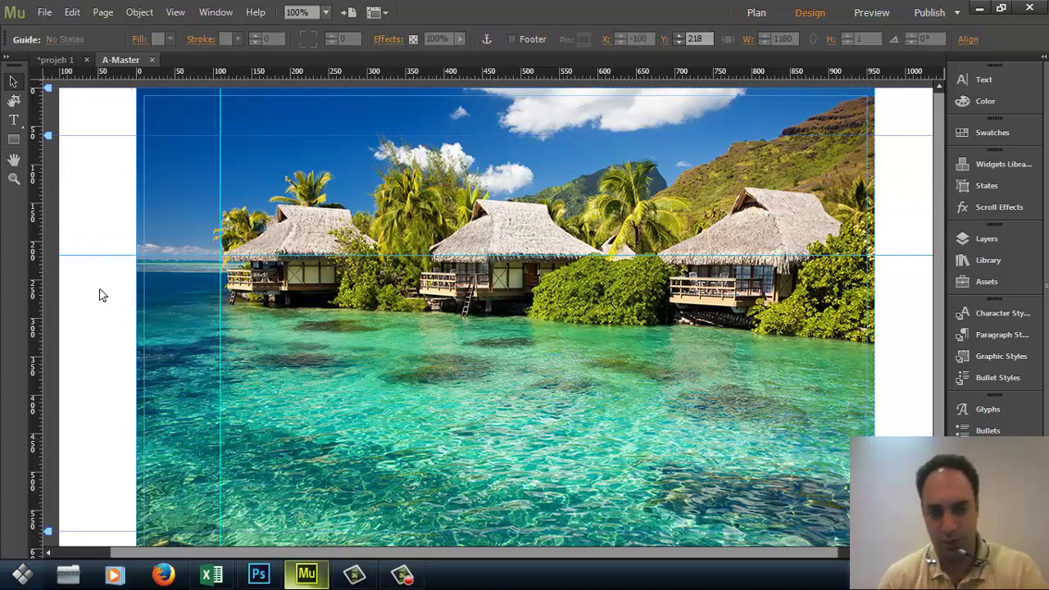
pyautogui.press('Delete')
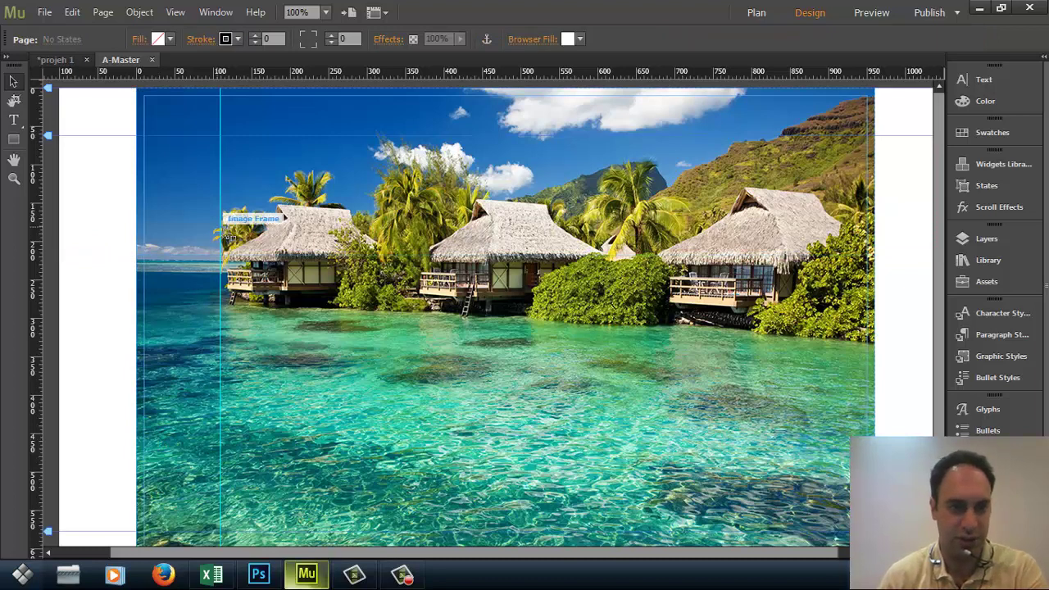
pyautogui.click(222, 234)
pyautogui.press('Delete')
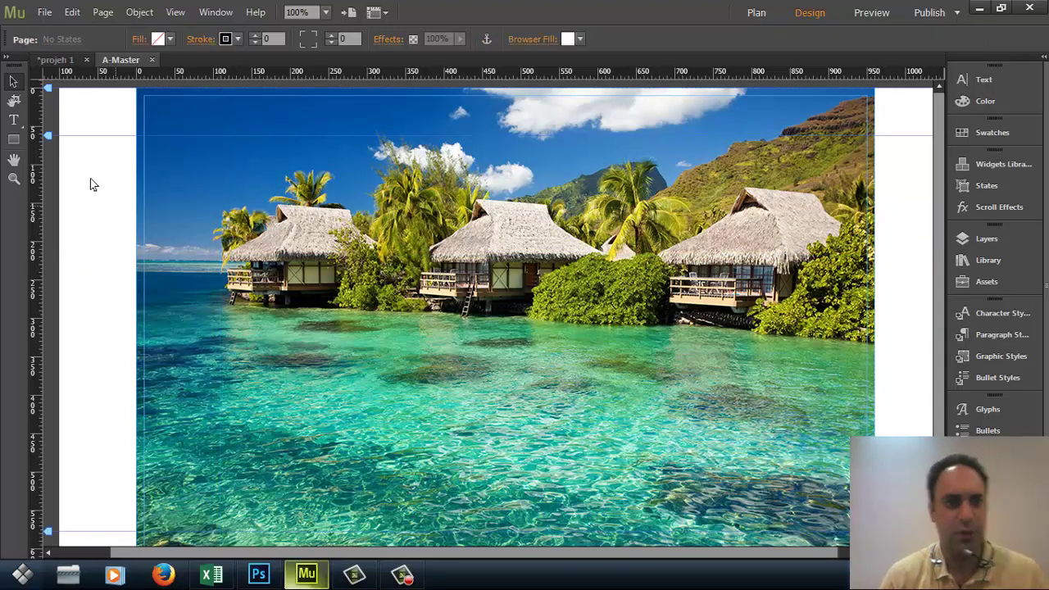
# - Examine how the beach image fits the A-Master page edges, with the whole page visible at 75% zoom
pyautogui.moveTo(134, 233); pyautogui.dragTo(443, 463)
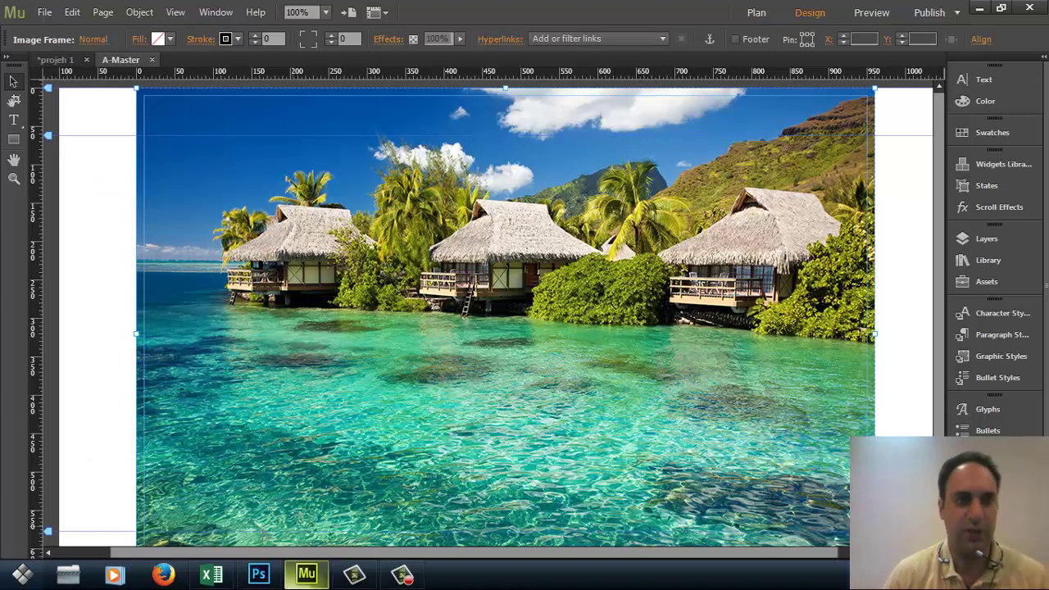
pyautogui.click(80, 158)
pyautogui.click(156, 174)
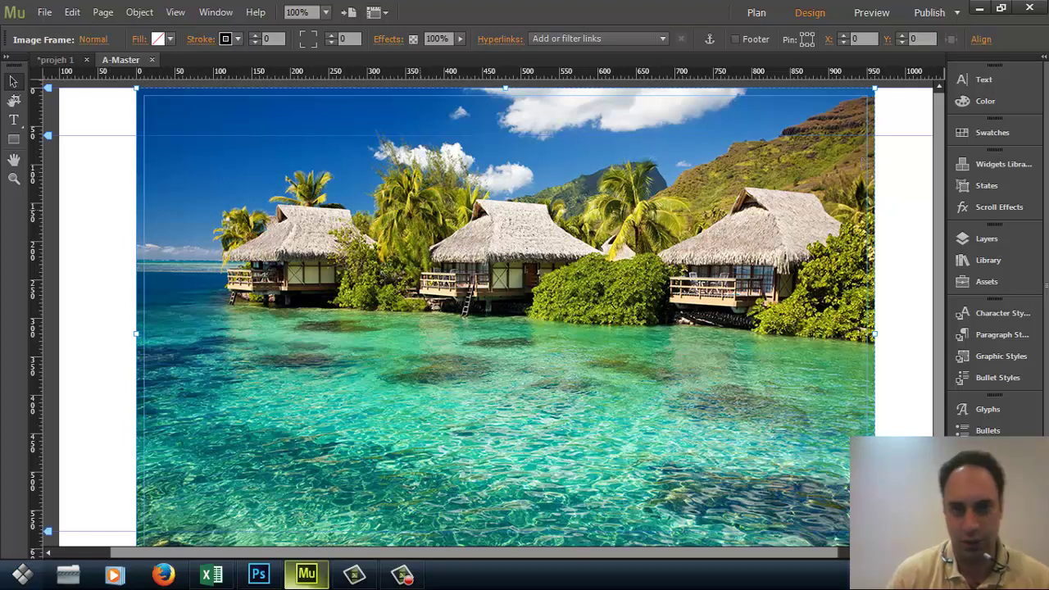
pyautogui.click(897, 193)
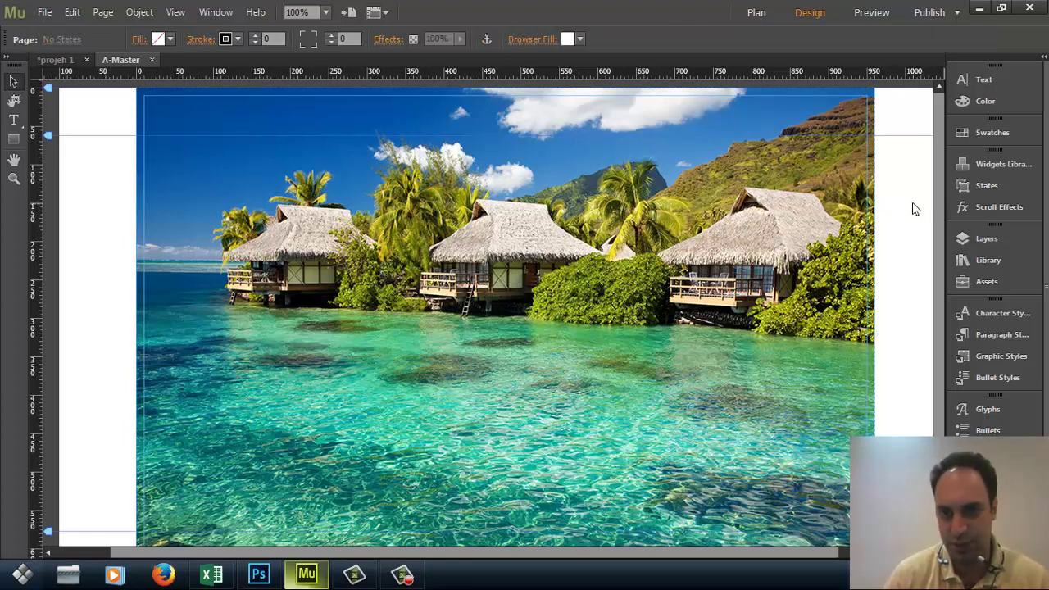
pyautogui.scroll(-3, 910, 230)
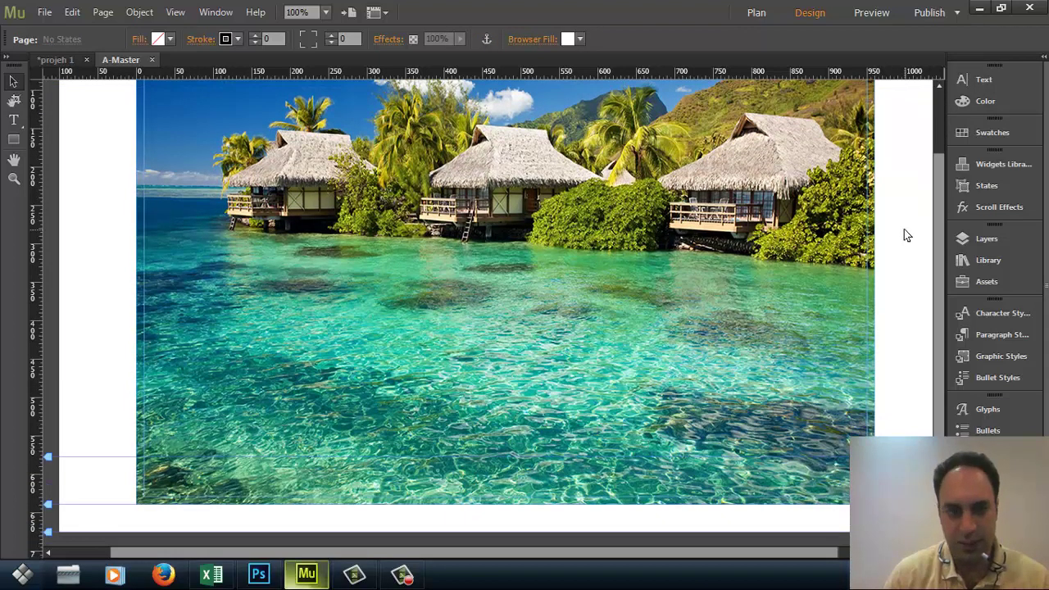
pyautogui.scroll(3, 859, 278)
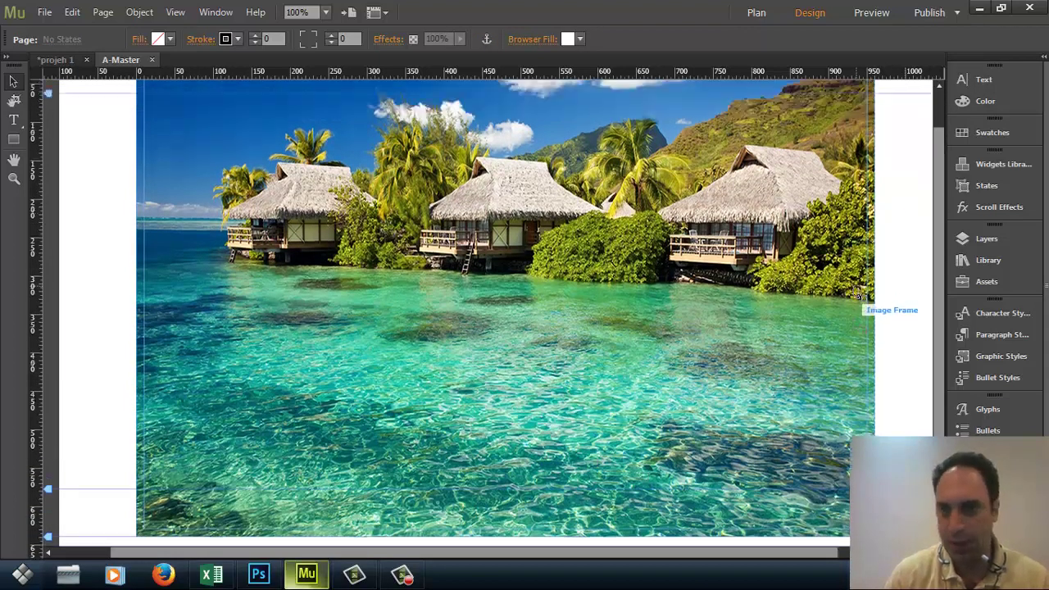
pyautogui.hotkey('ctrl', '-')
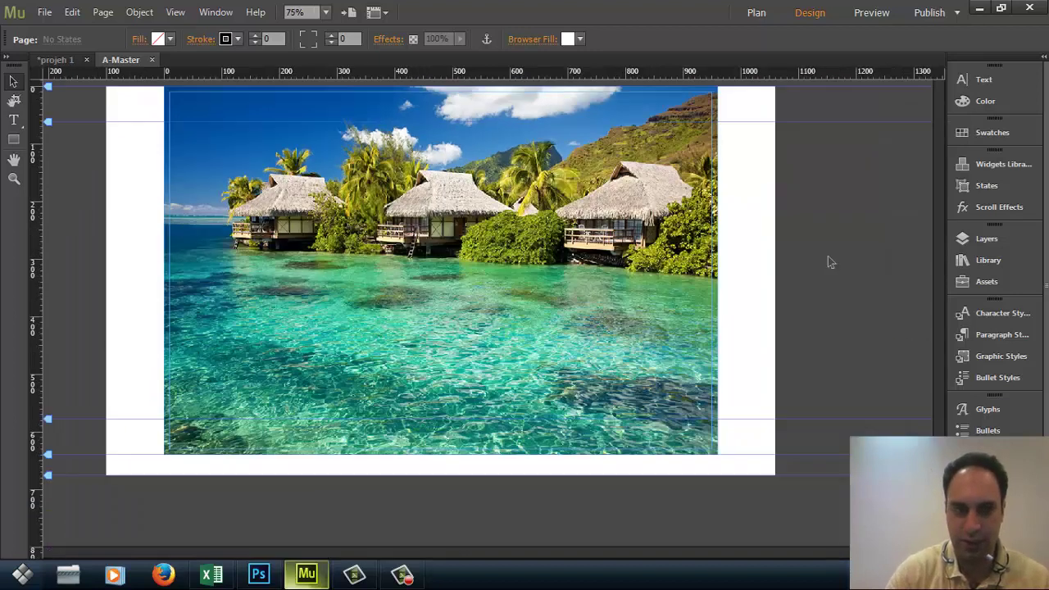
# - Review in the site plan which pages carry the A-Master image, and look at the Travel Store reference design in Photoshop
pyautogui.click(54, 60)
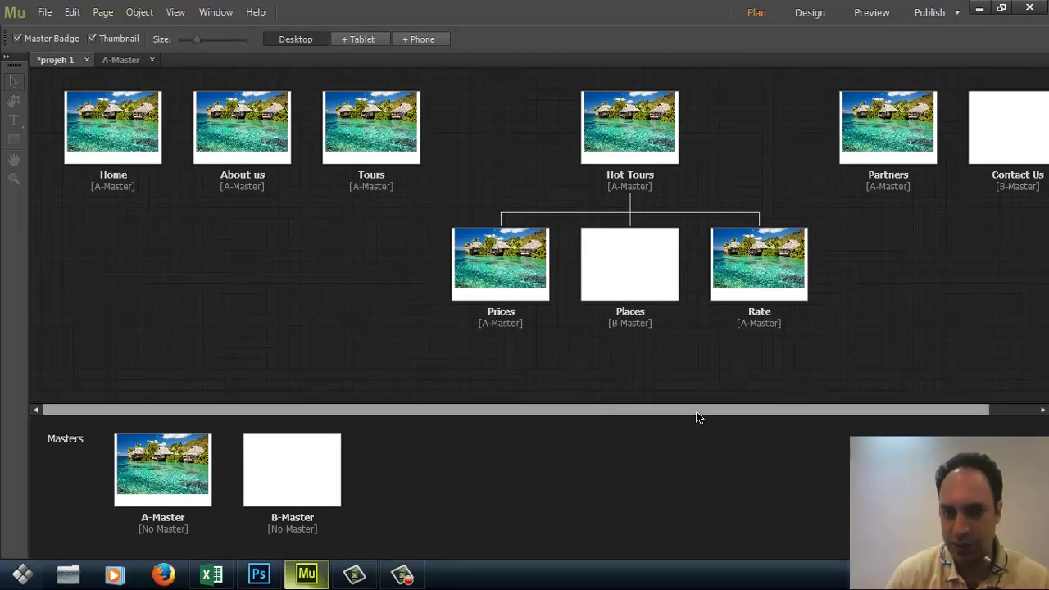
pyautogui.hscroll(2, 698, 417)
pyautogui.moveTo(275, 506)
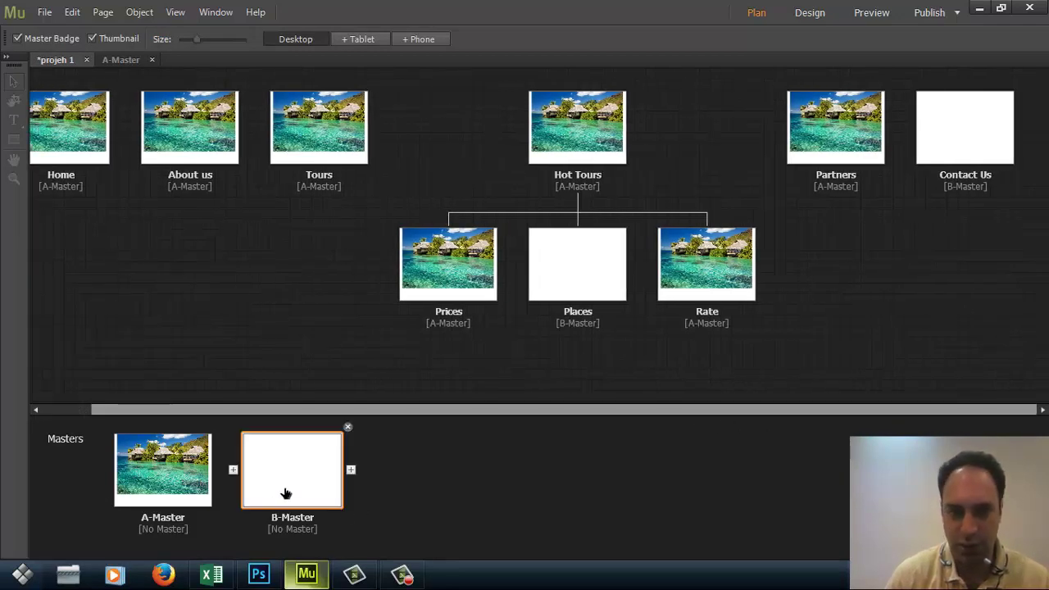
pyautogui.moveTo(231, 412); pyautogui.dragTo(202, 411)
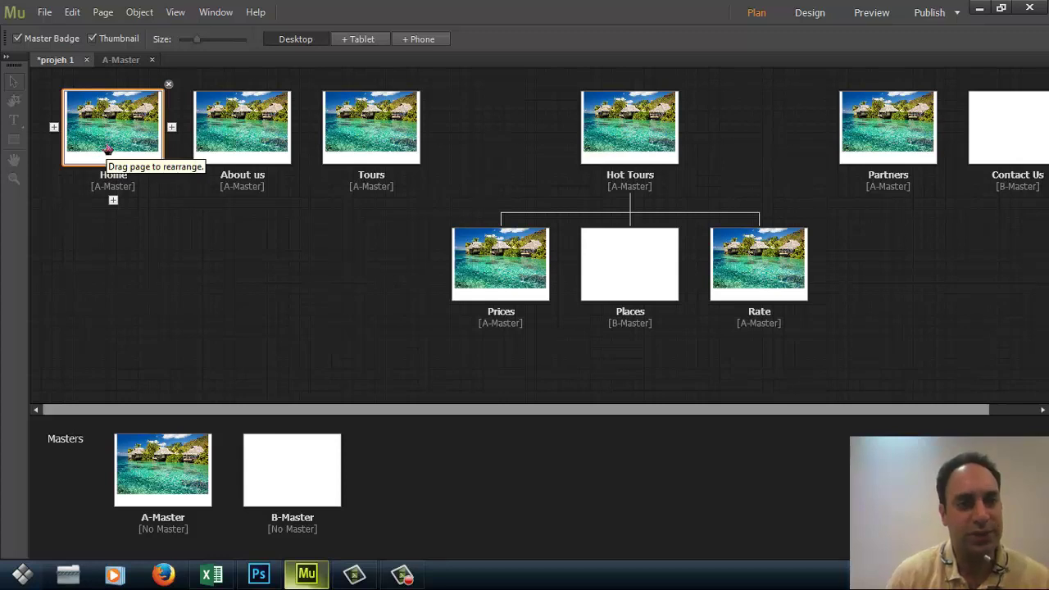
pyautogui.click(258, 574)
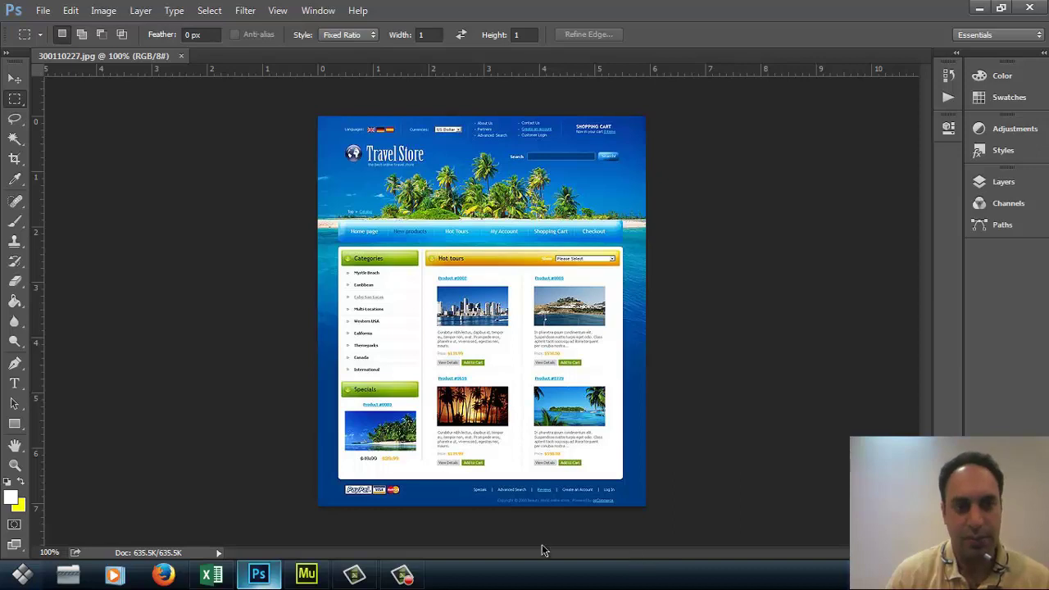
pyautogui.click(307, 575)
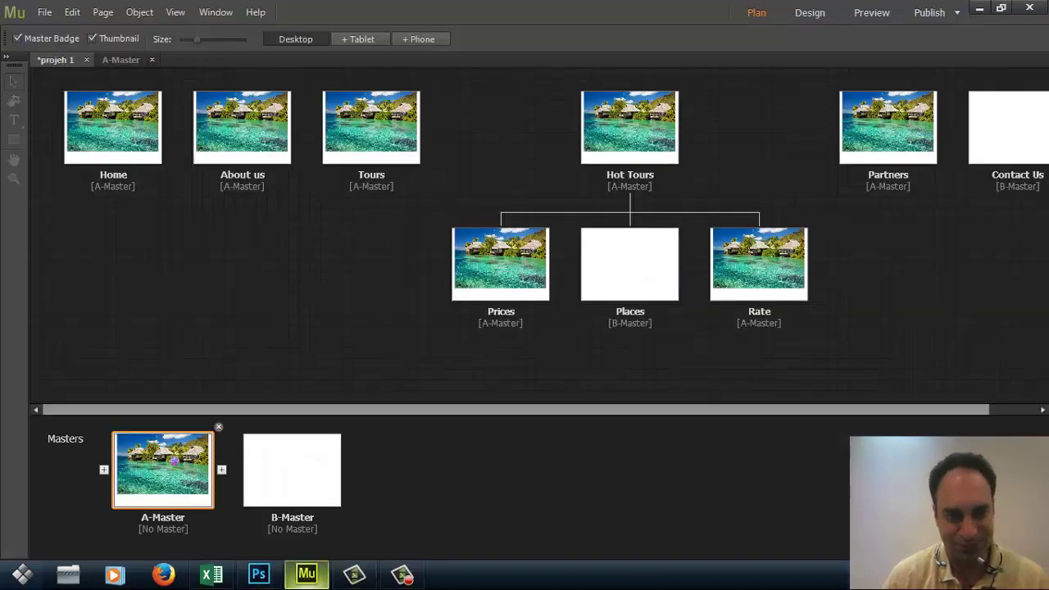
# - Open the A-Master page from the site plan and remove the beach image from it
pyautogui.doubleClick(176, 446)
pyautogui.hotkey('ctrl', 'v')
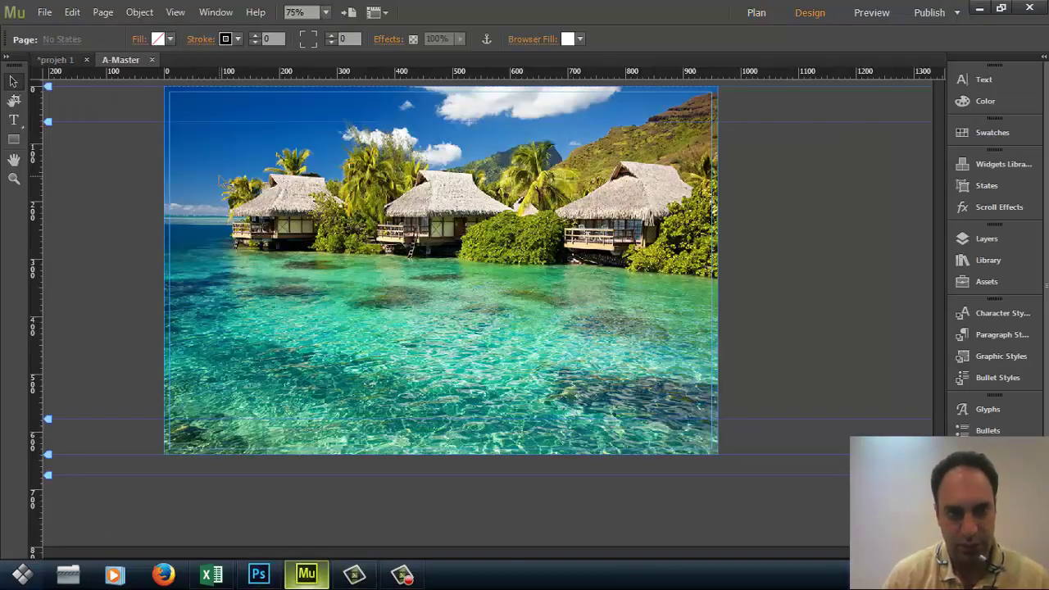
pyautogui.hotkey('ctrl', 'z')
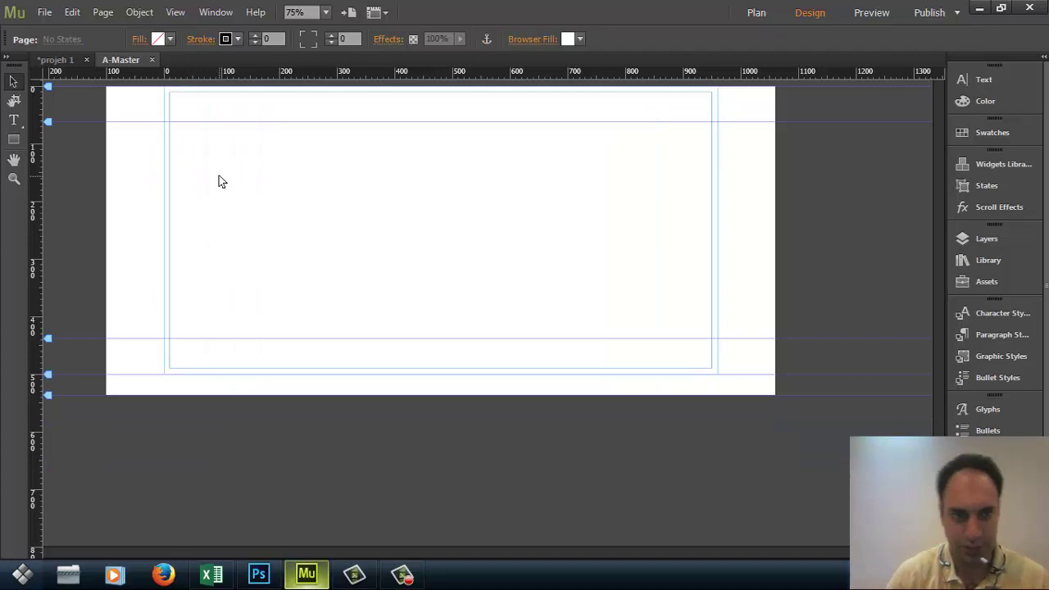
# - Switch to Photoshop and create a new document 960 px wide and 1000 px high at 72 pixels/inch
pyautogui.click(277, 573)
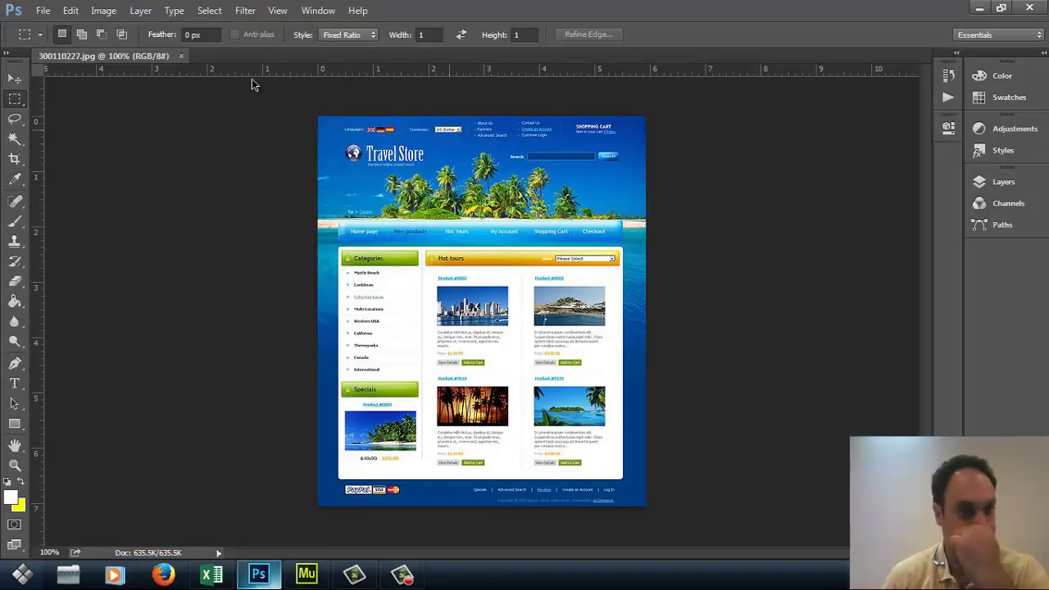
pyautogui.click(43, 10)
pyautogui.click(51, 25)
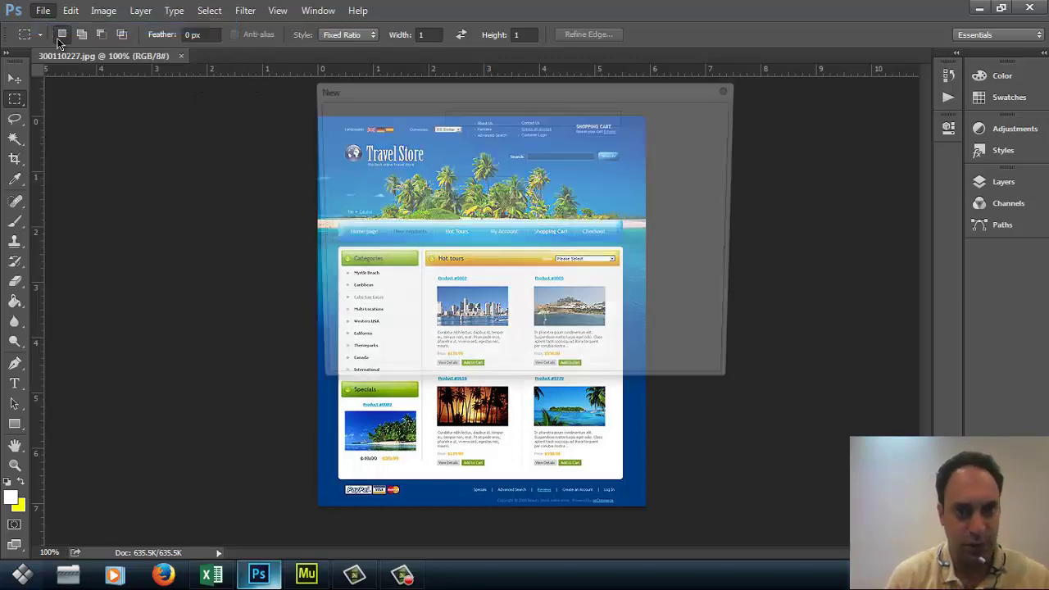
pyautogui.click(433, 185)
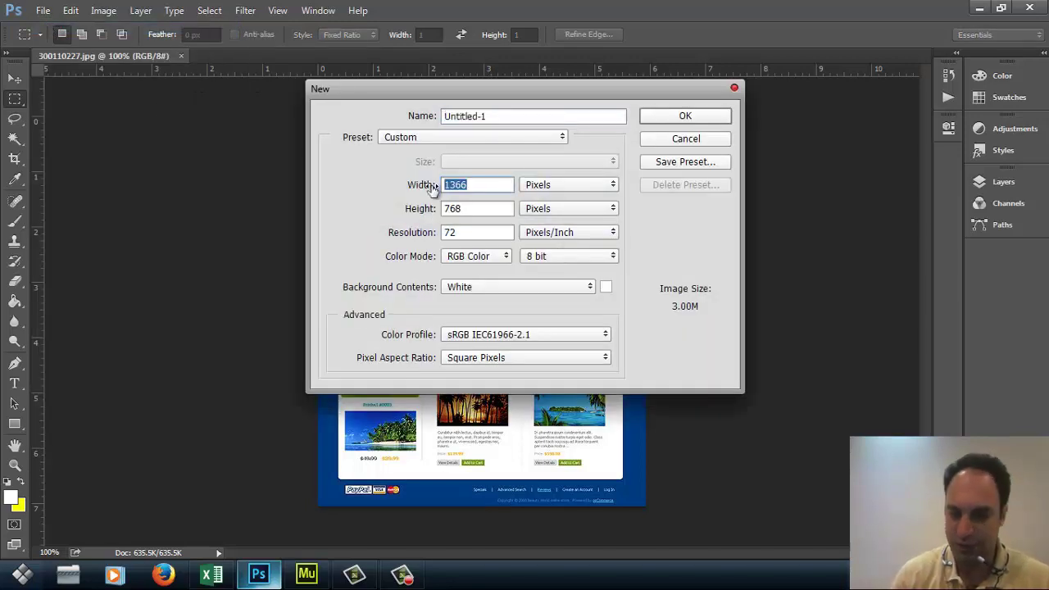
pyautogui.write('960')
pyautogui.click(468, 210)
pyautogui.doubleClick(470, 212)
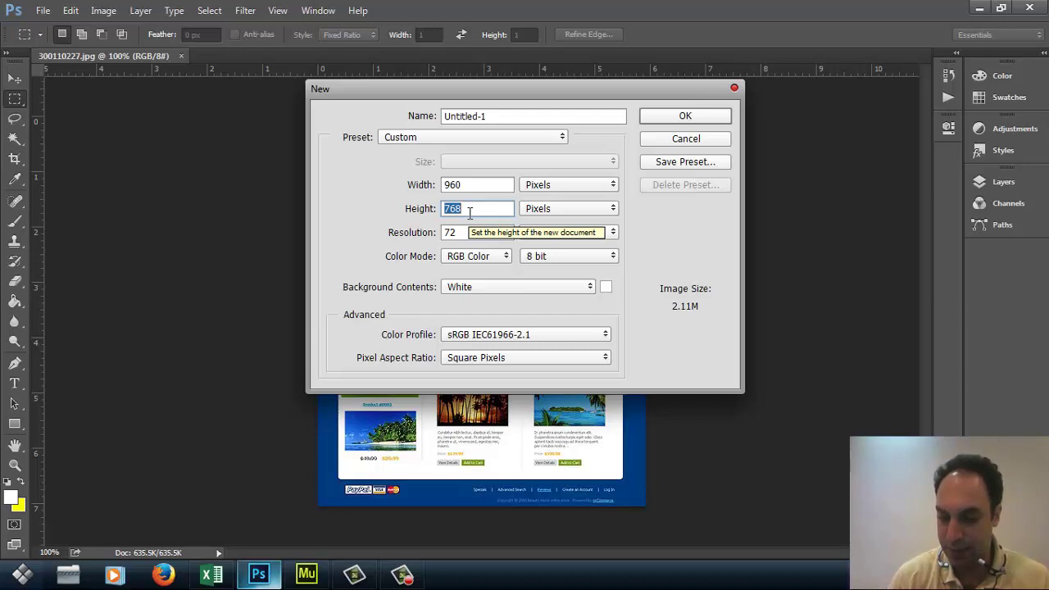
pyautogui.write('1000')
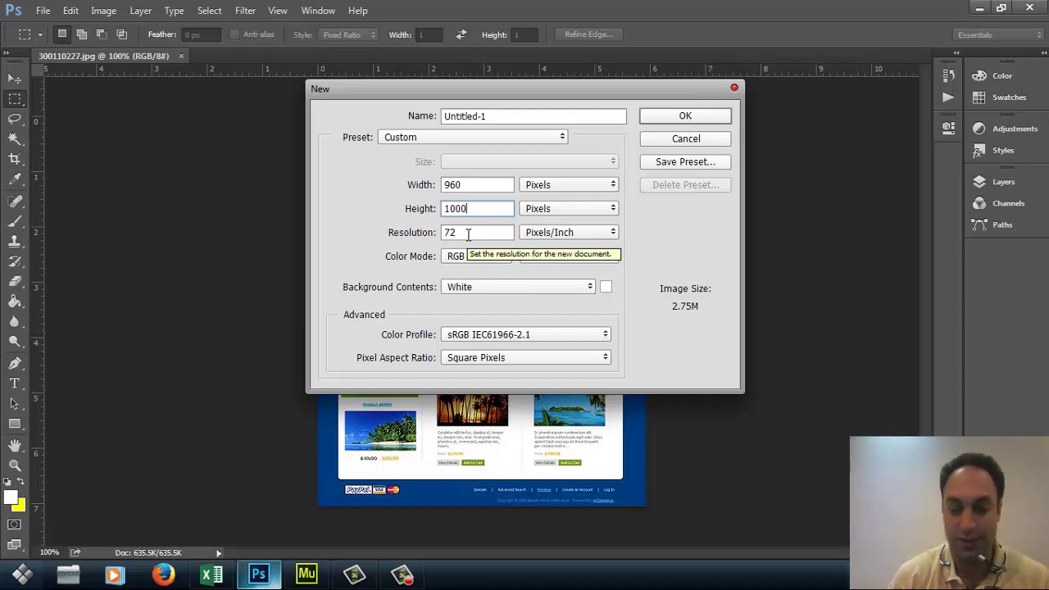
pyautogui.click(691, 121)
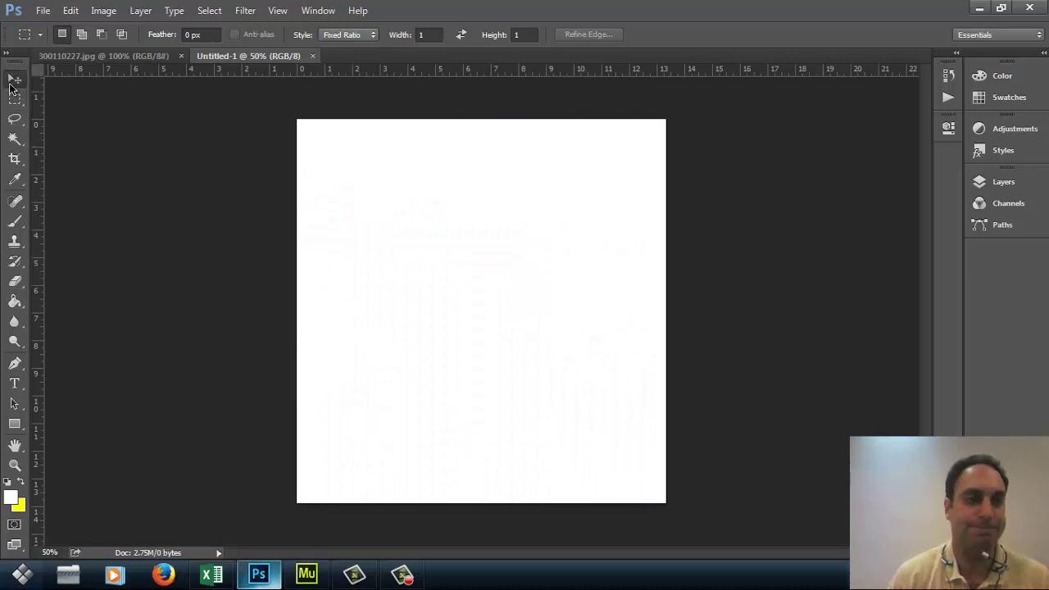
# - Activate the Move tool and open florida-beach-condos-for-sale.jpg from the Internet photos folder in Projeh1
pyautogui.click(15, 78)
pyautogui.click(39, 10)
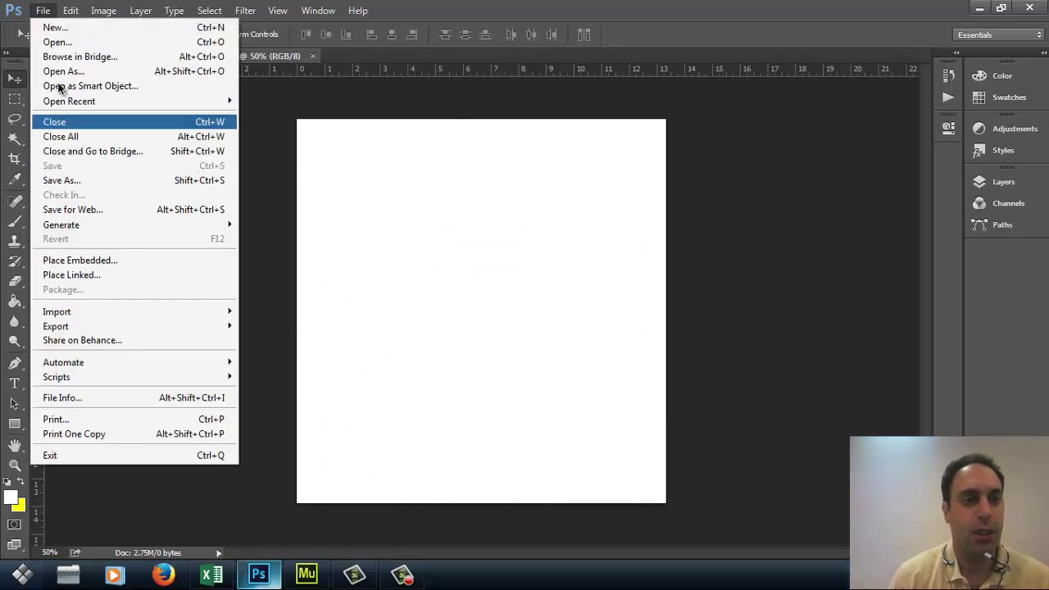
pyautogui.click(51, 42)
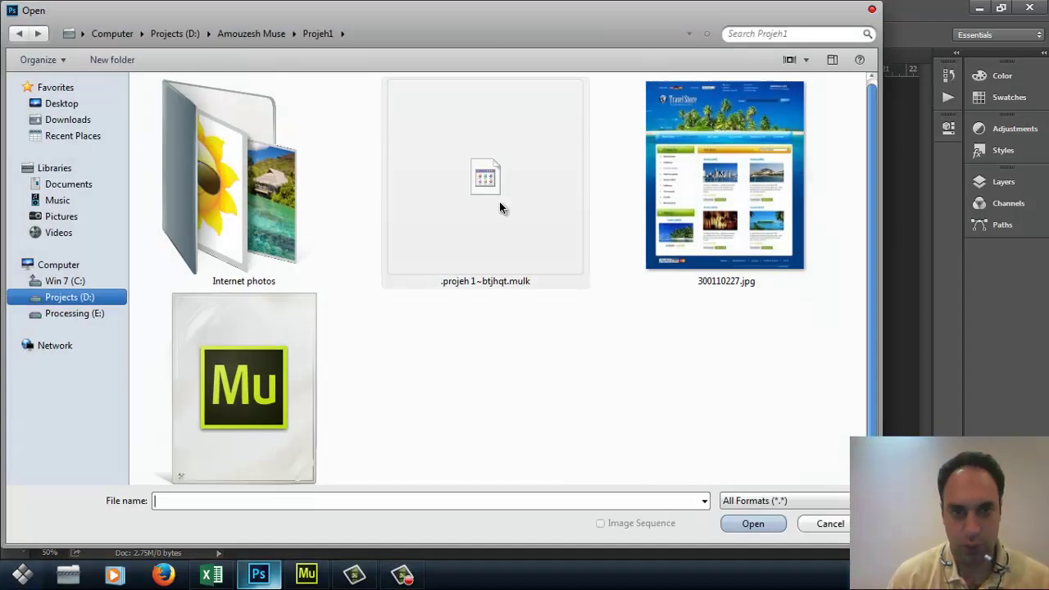
pyautogui.doubleClick(249, 241)
pyautogui.doubleClick(262, 126)
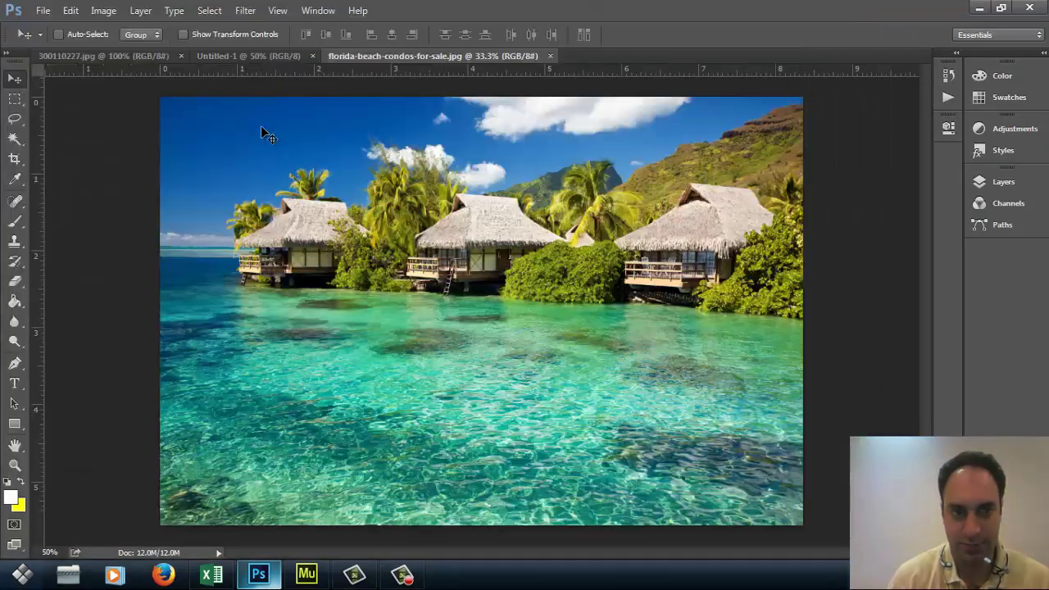
# - Copy the entire beach photo and paste it into the blank Untitled-1 document
pyautogui.hotkey('ctrl', 'a')
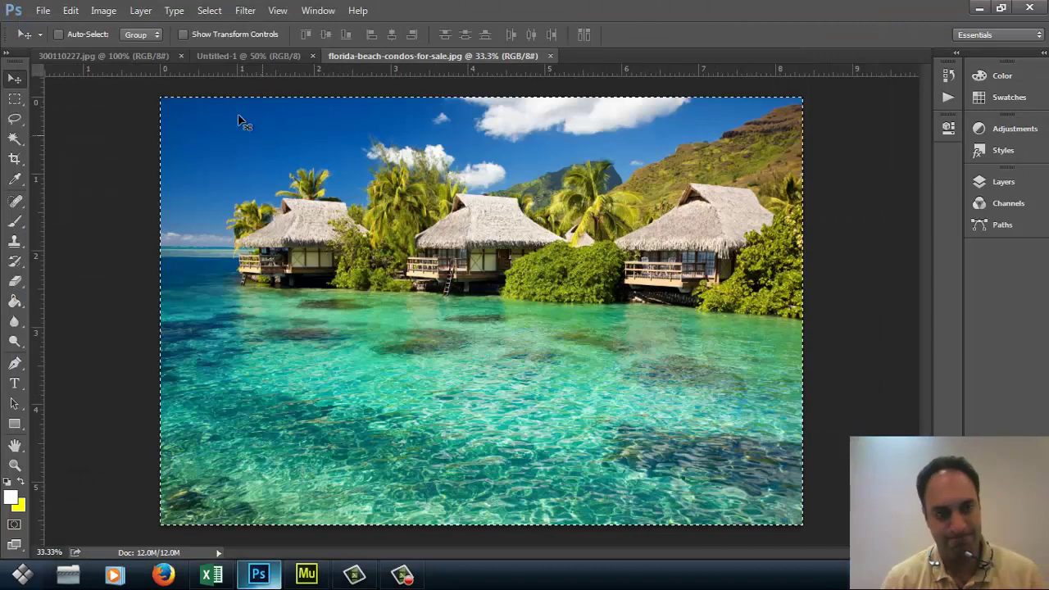
pyautogui.click(221, 58)
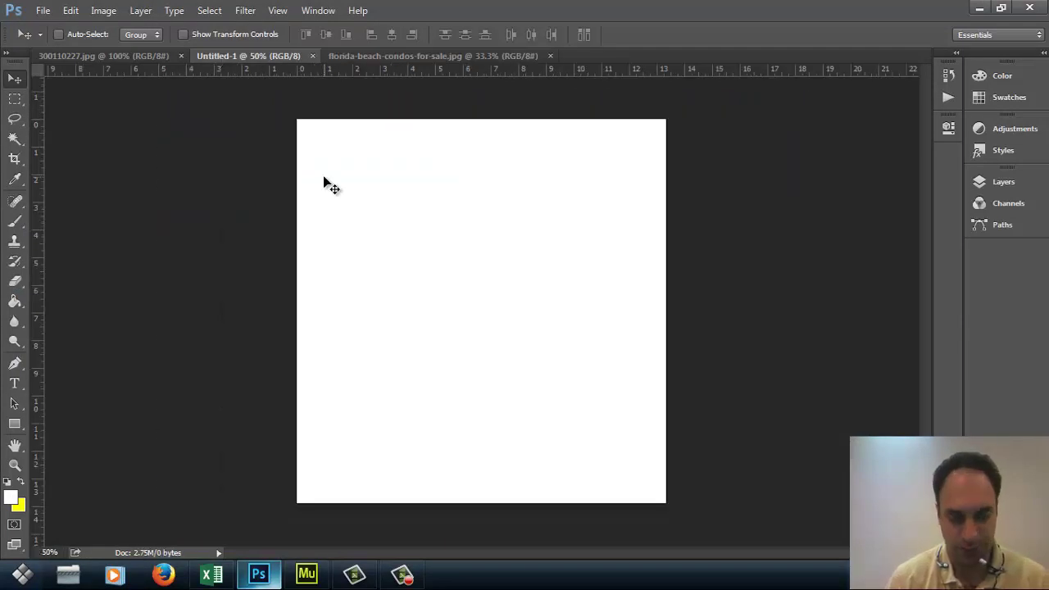
pyautogui.hotkey('ctrl', 'v')
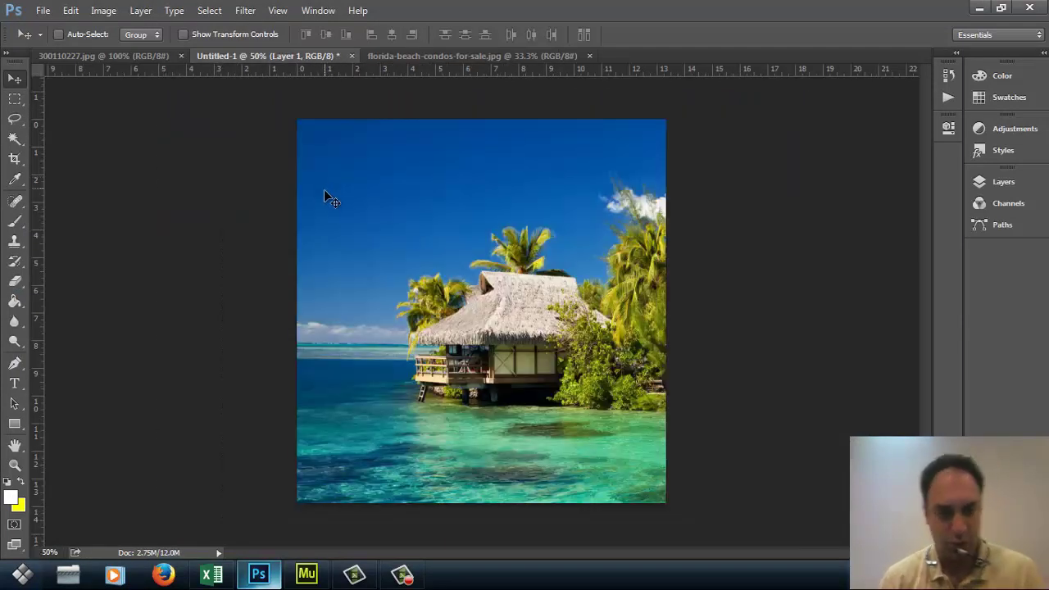
# - Free-transform the pasted beach photo to 50% scale, align it with the canvas's upper-left corner, and shrink it to the canvas width
pyautogui.hotkey('ctrl', 't')
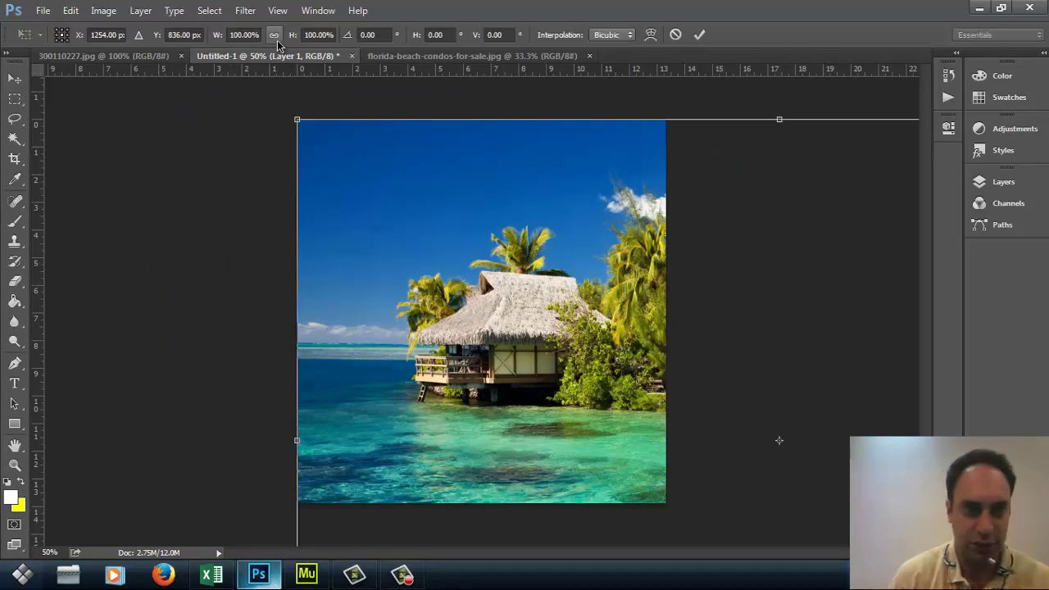
pyautogui.click(316, 36)
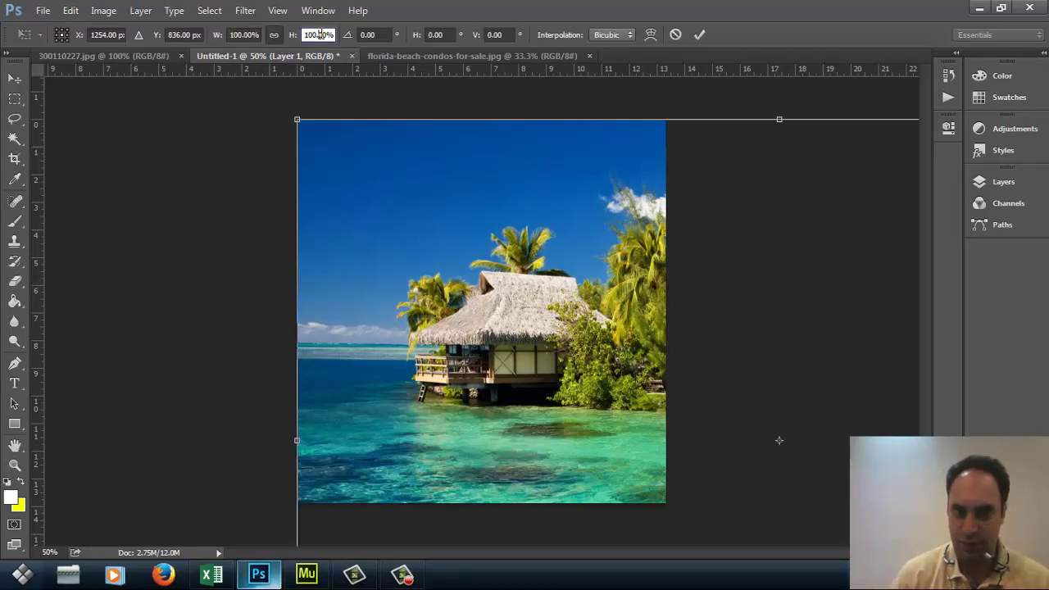
pyautogui.write('50')
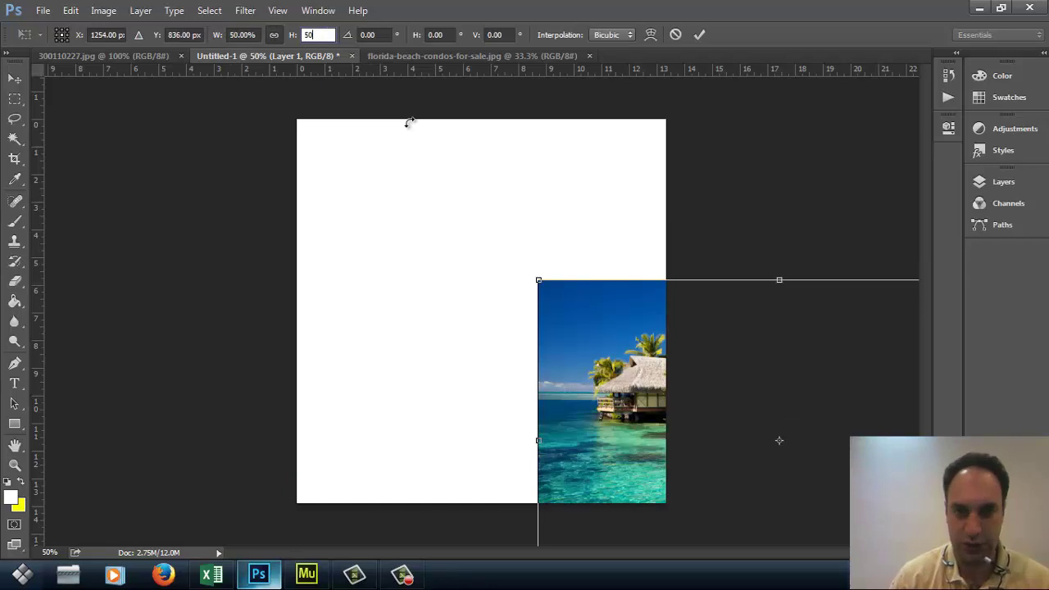
pyautogui.moveTo(623, 365); pyautogui.dragTo(381, 200)
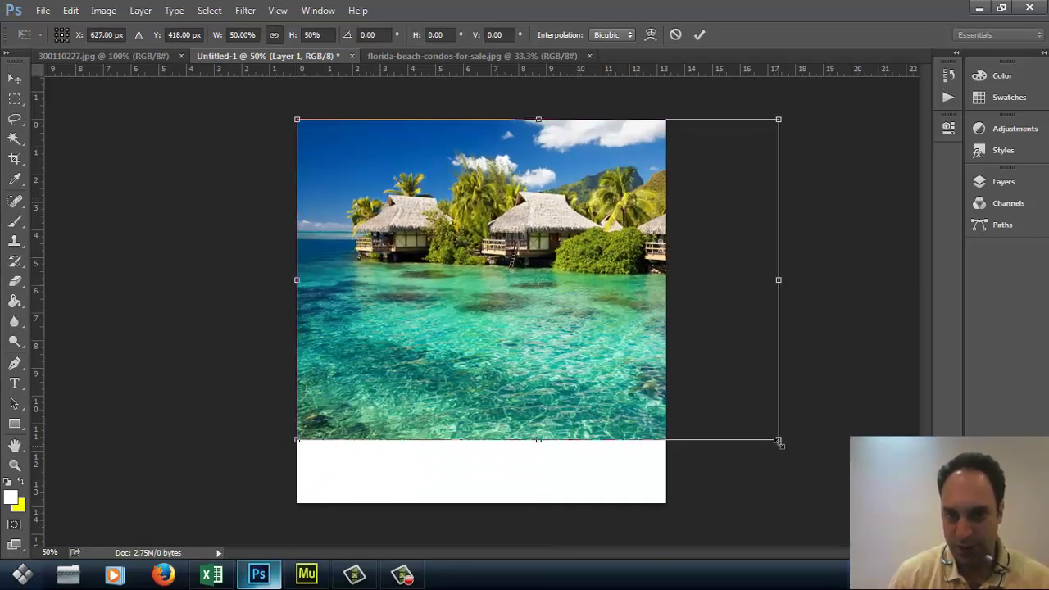
pyautogui.moveTo(735, 393); pyautogui.dragTo(669, 368)
pyautogui.press('Return')
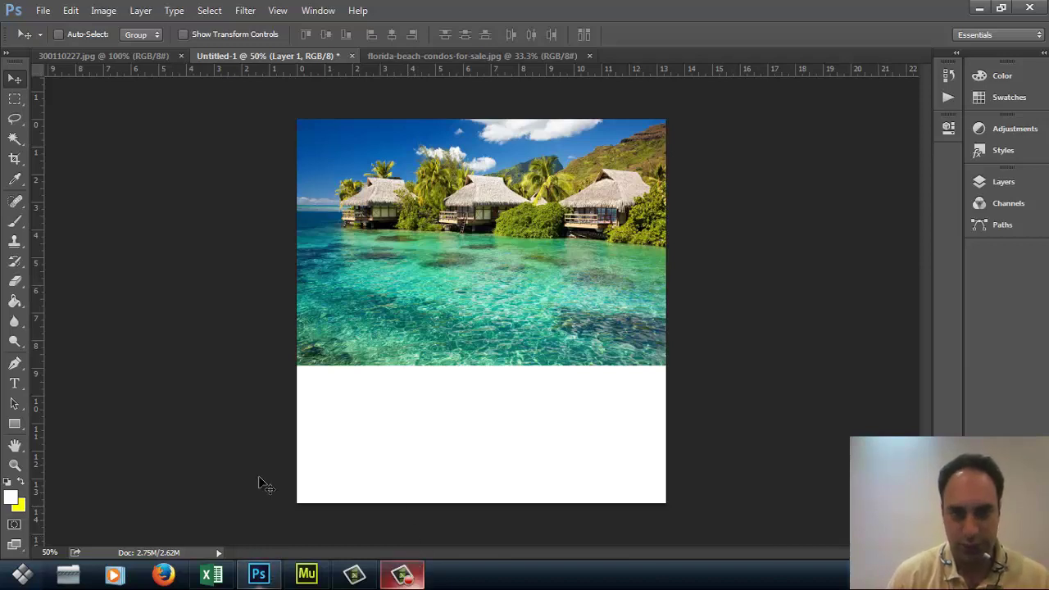
# - Set the document's rulers to pixels, and switch briefly to Muse to check the A-Master page layout before returning to Photoshop
pyautogui.rightClick(299, 72)
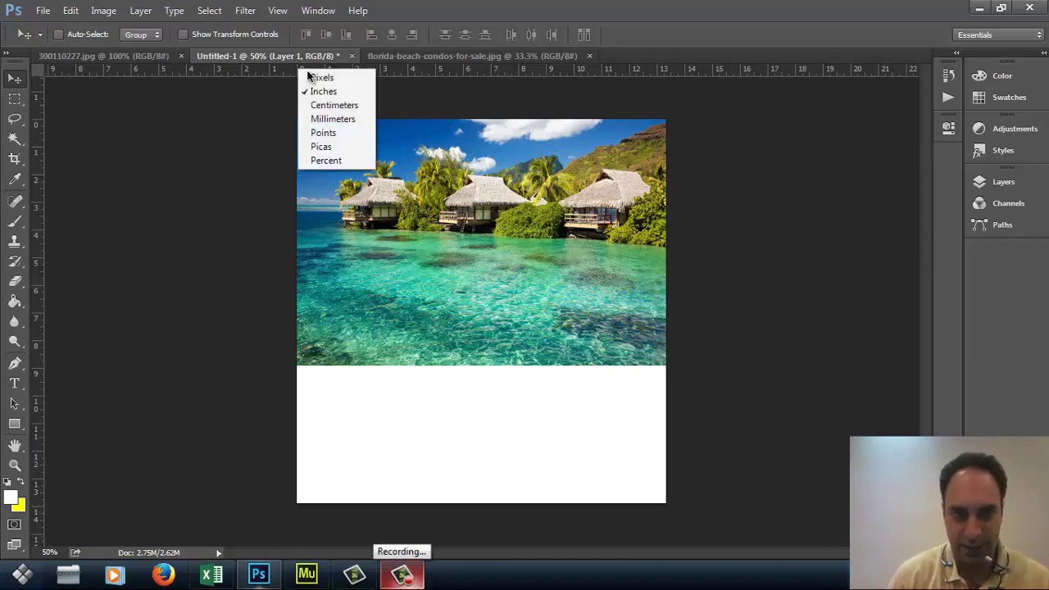
pyautogui.click(311, 76)
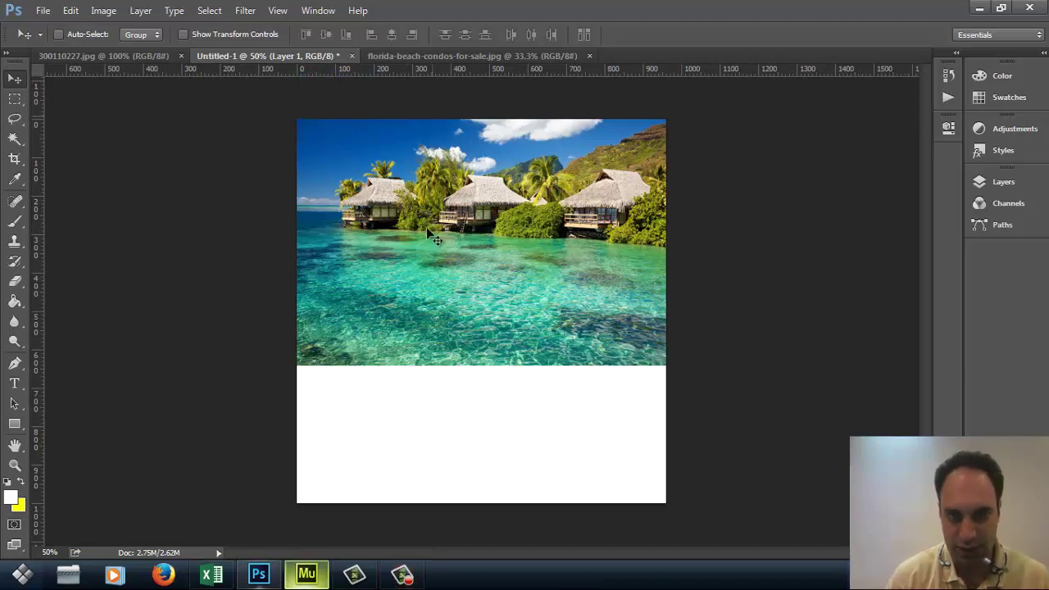
pyautogui.click(307, 574)
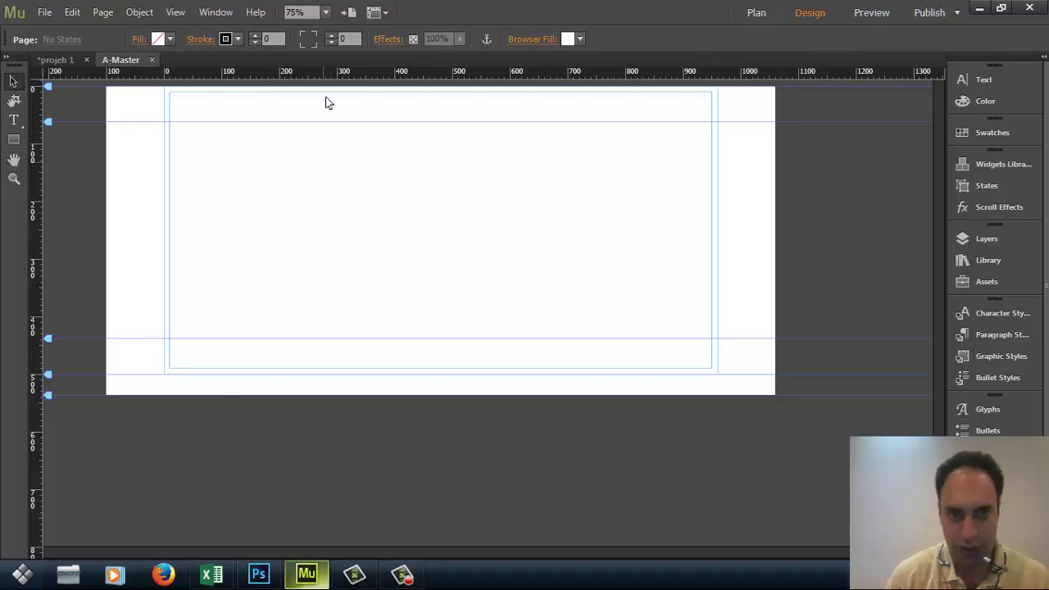
pyautogui.click(307, 574)
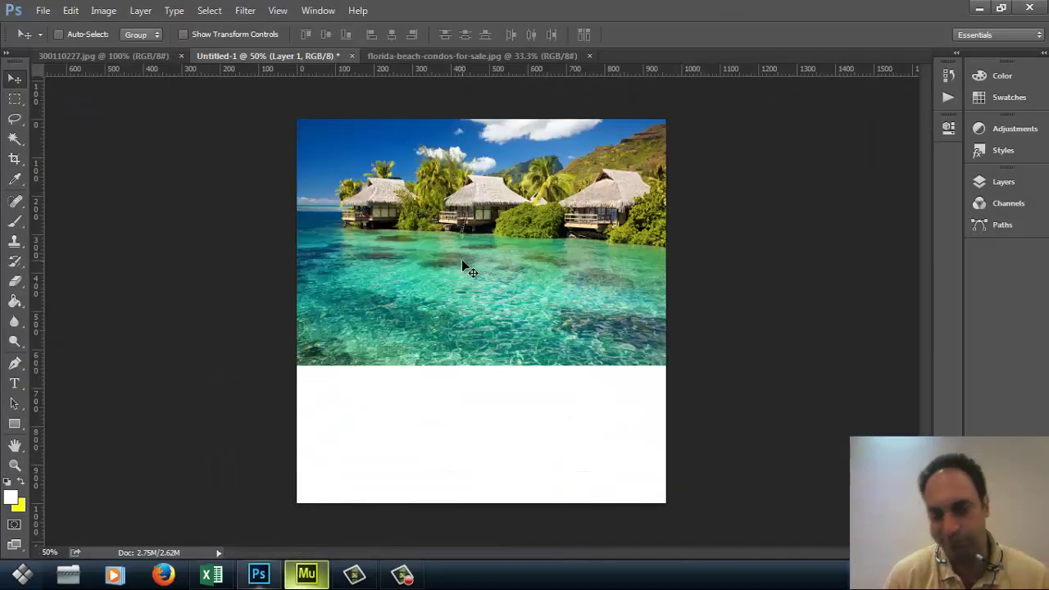
pyautogui.hotkey('ctrl', '-')
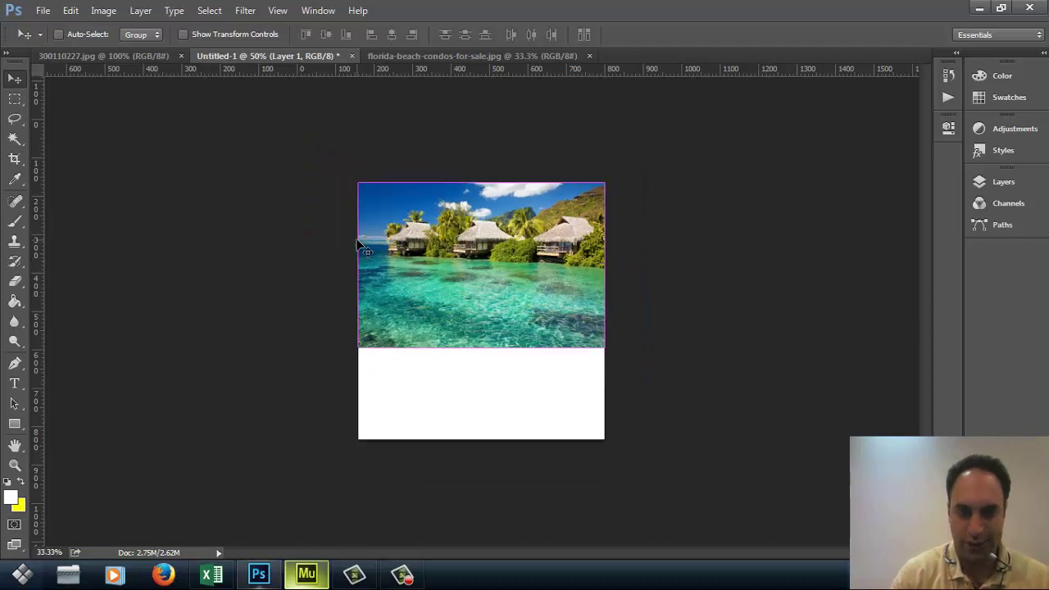
pyautogui.hotkey('ctrl', '+')
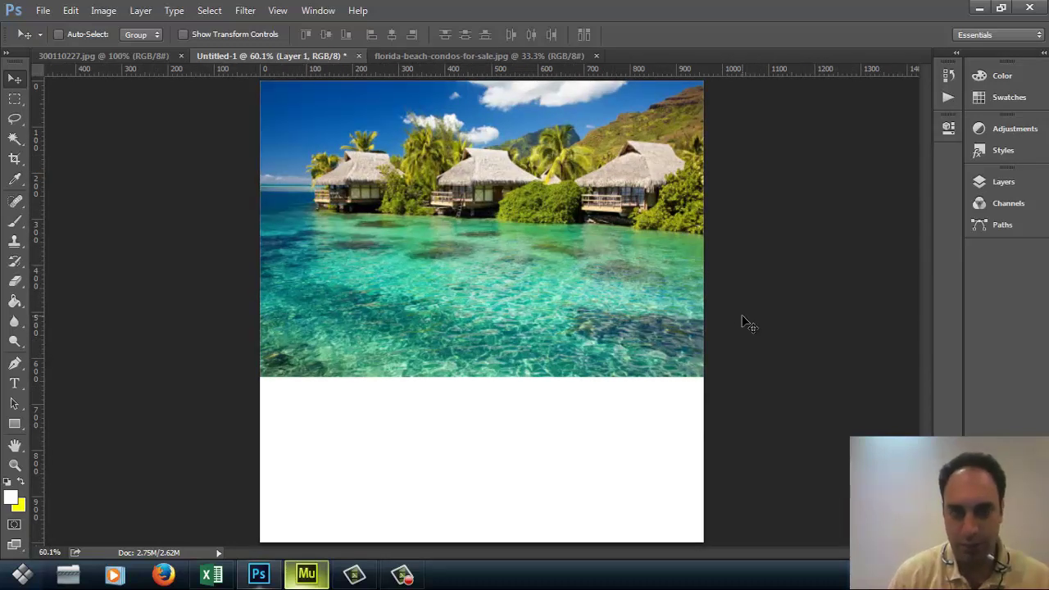
# - Set the Rectangular Marquee to the Fixed Ratio style with a height of 300
pyautogui.click(17, 99)
pyautogui.click(332, 38)
pyautogui.click(368, 36)
pyautogui.click(525, 35)
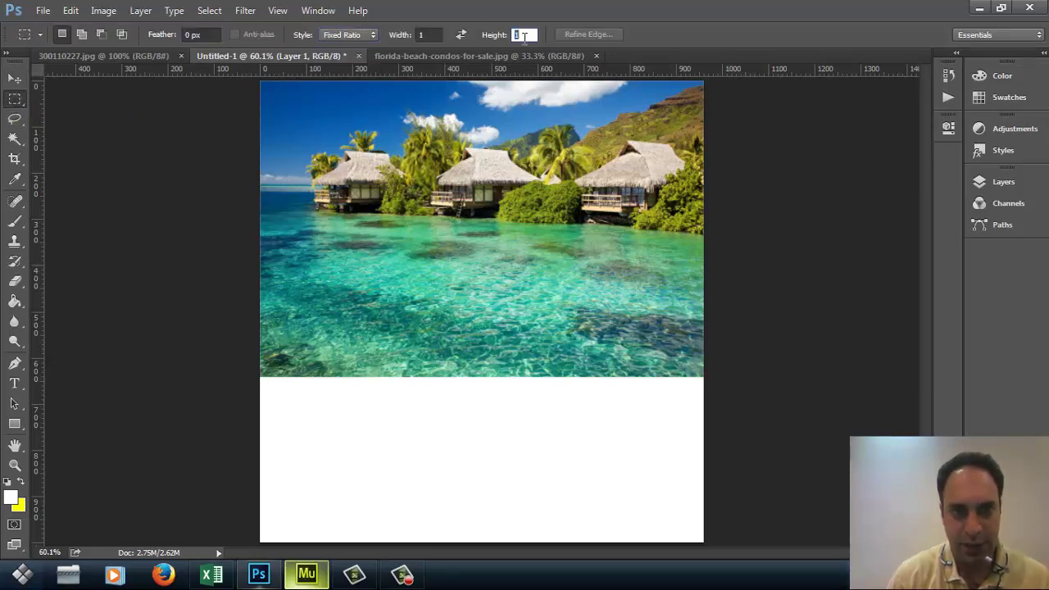
pyautogui.write('300')
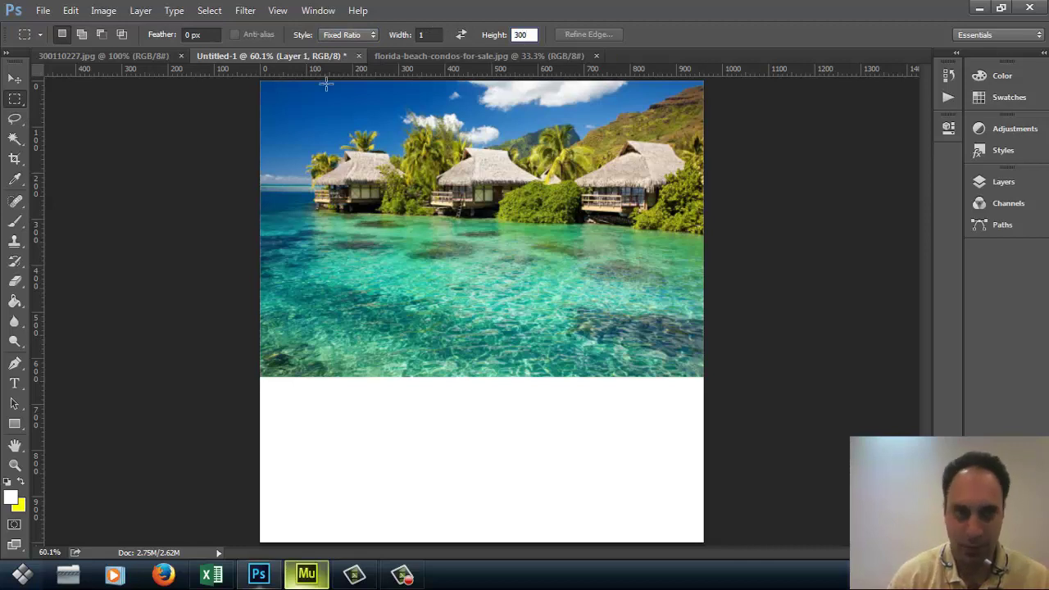
# - Place a horizontal guide about 300 px below the photo's upper edge, using the Info panel to check its position
pyautogui.click(15, 79)
pyautogui.moveTo(95, 71); pyautogui.dragTo(86, 218)
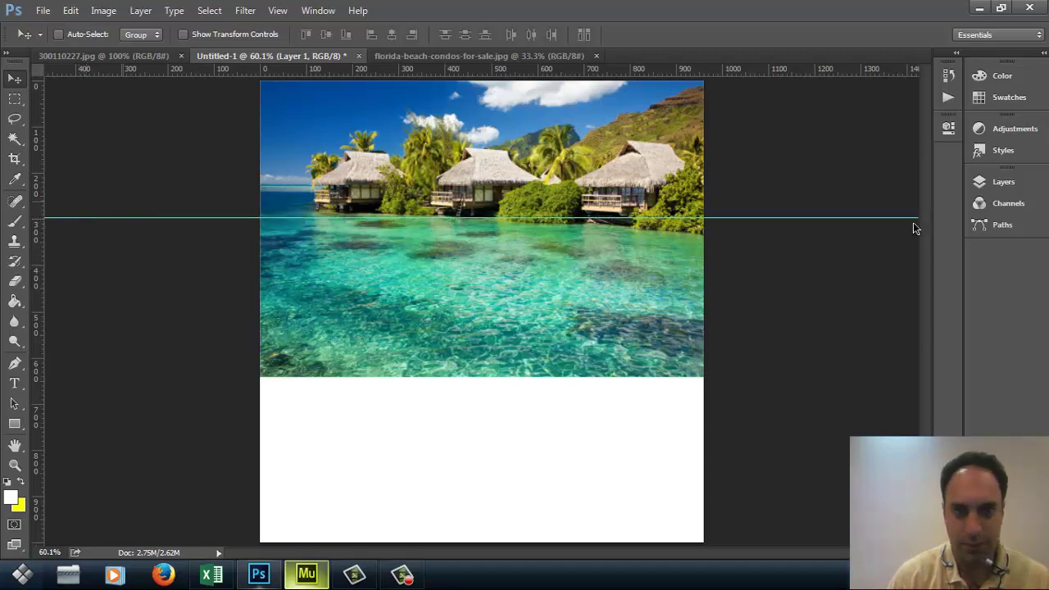
pyautogui.click(318, 10)
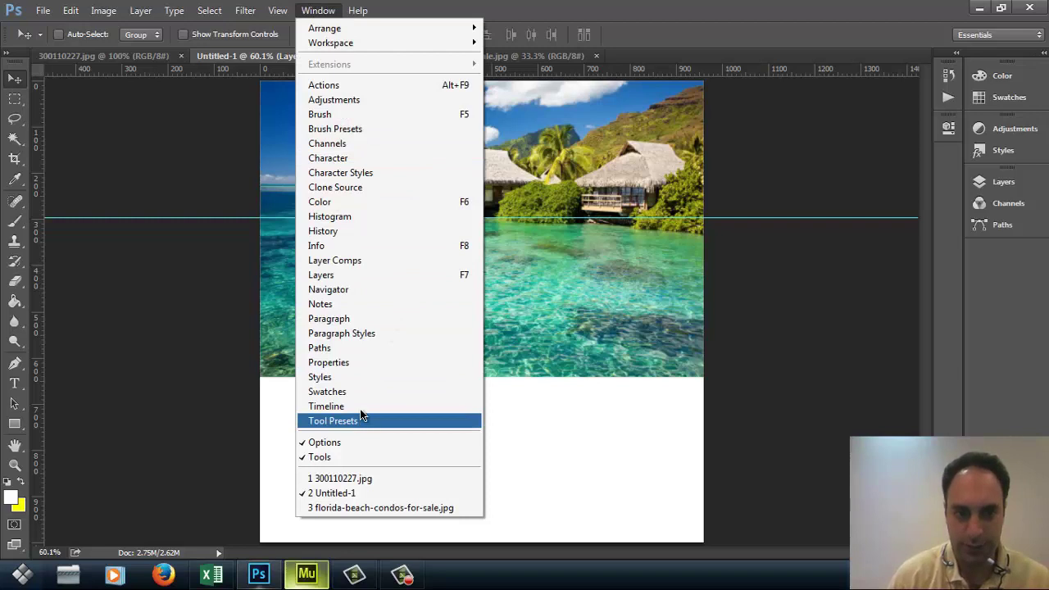
pyautogui.click(357, 247)
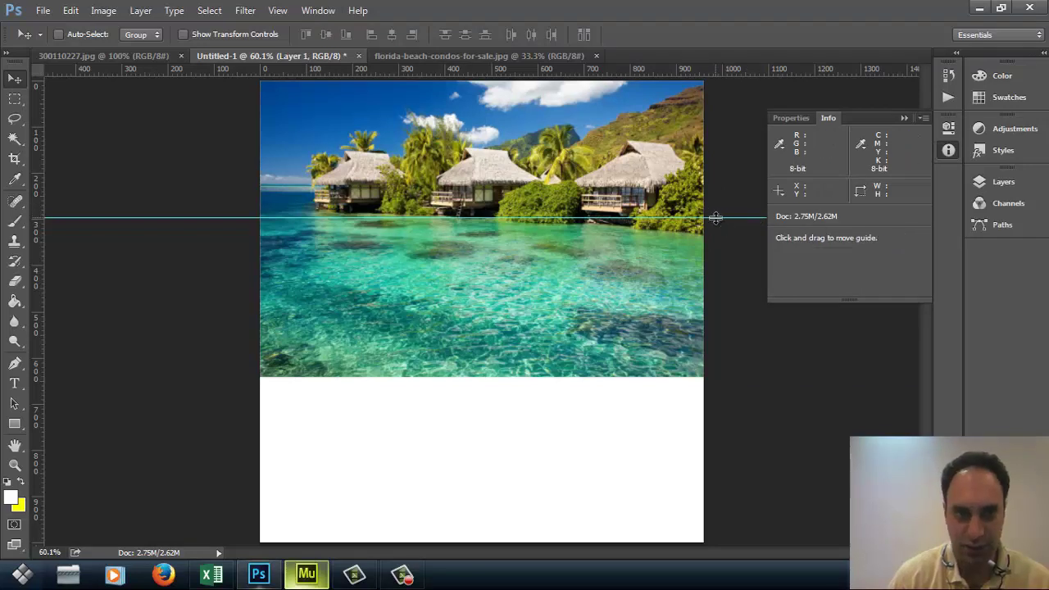
pyautogui.click(318, 11)
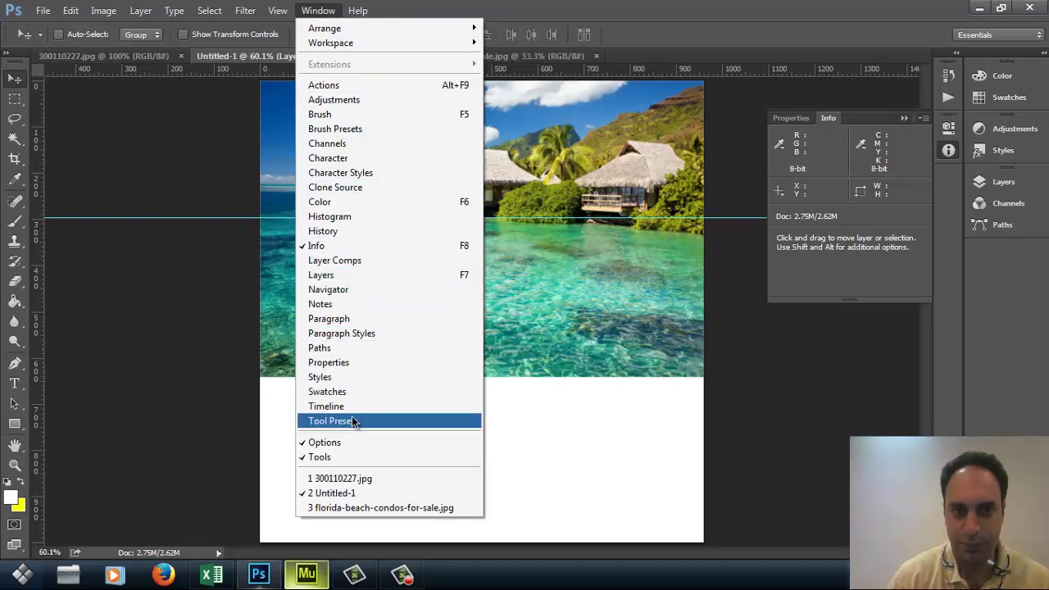
pyautogui.click(349, 365)
pyautogui.click(826, 118)
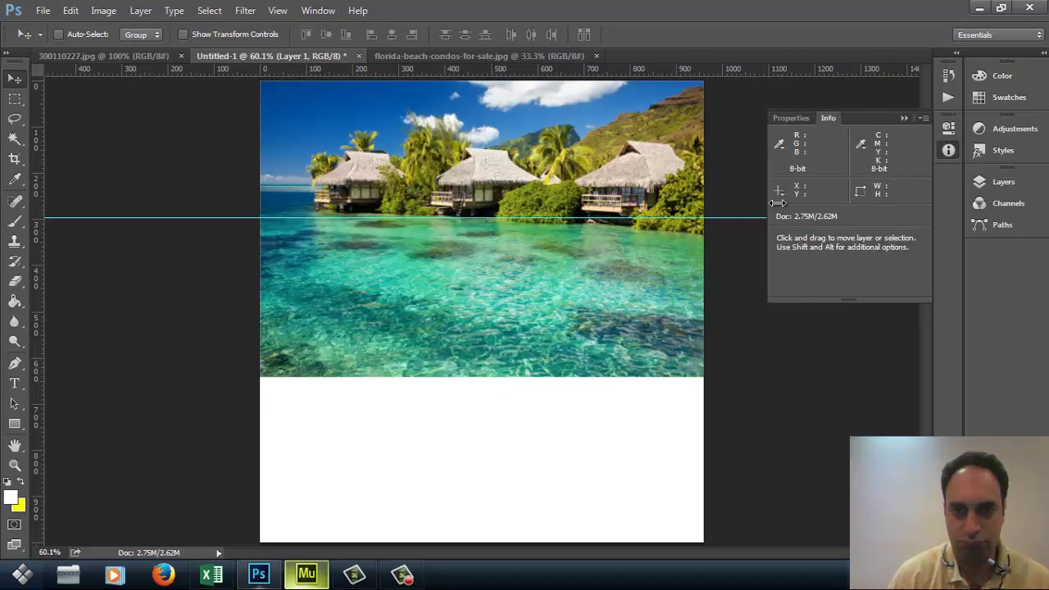
pyautogui.moveTo(85, 217); pyautogui.dragTo(86, 219)
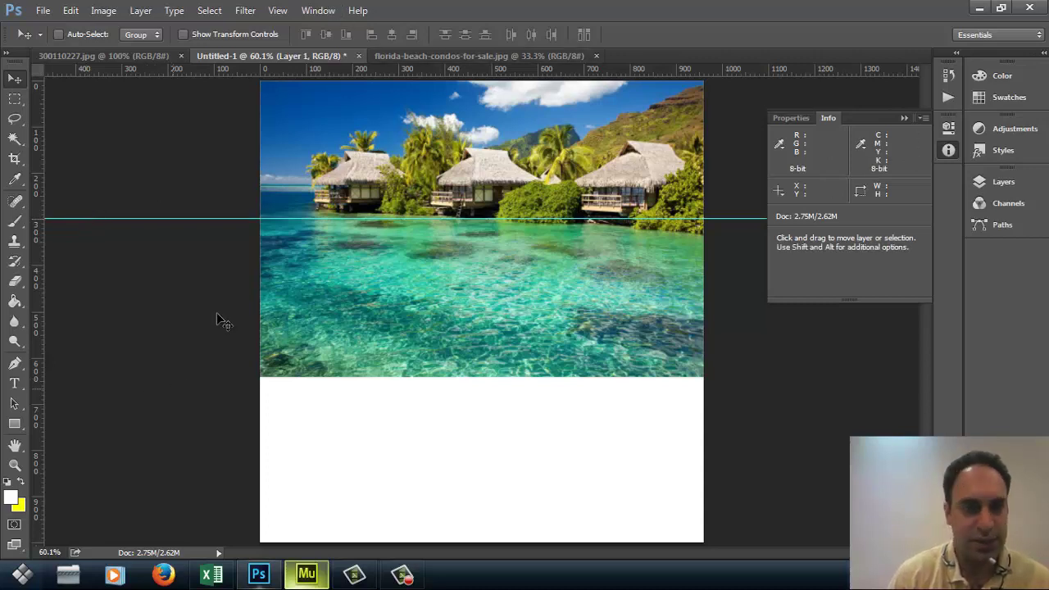
pyautogui.click(318, 9)
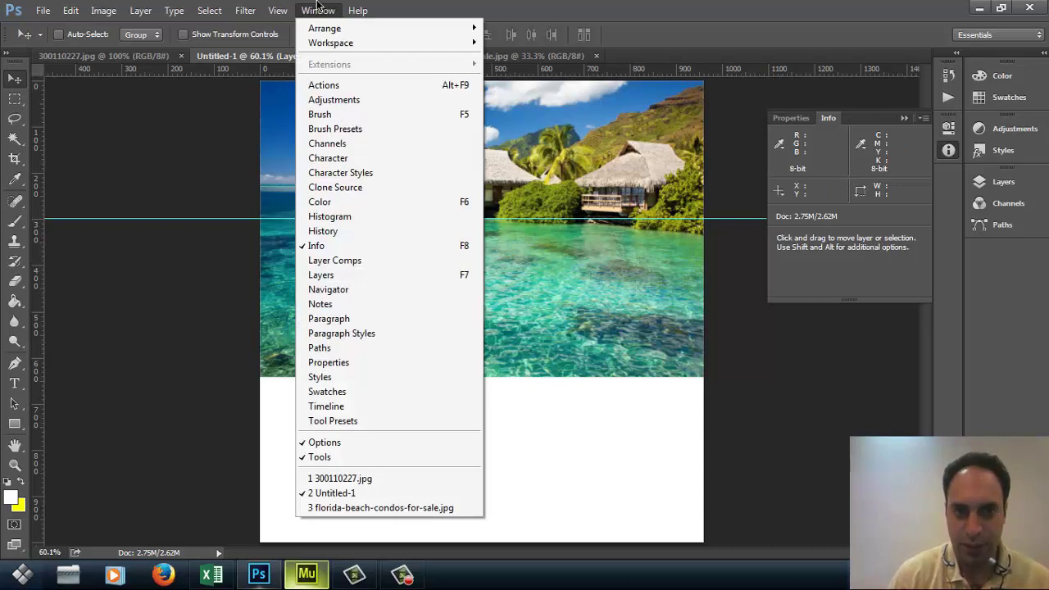
pyautogui.click(319, 9)
pyautogui.click(357, 10)
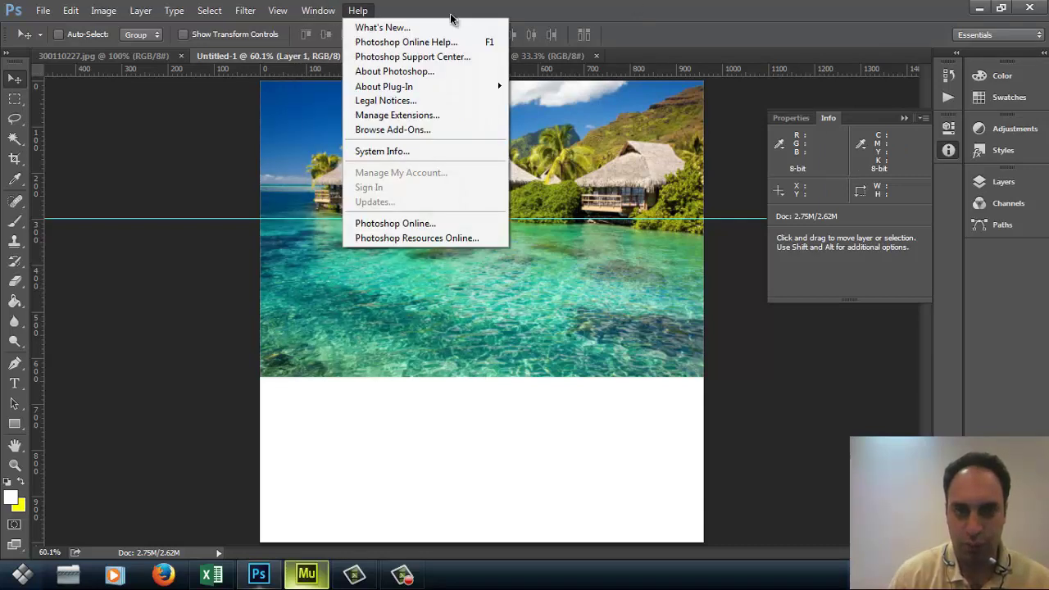
pyautogui.moveTo(313, 10)
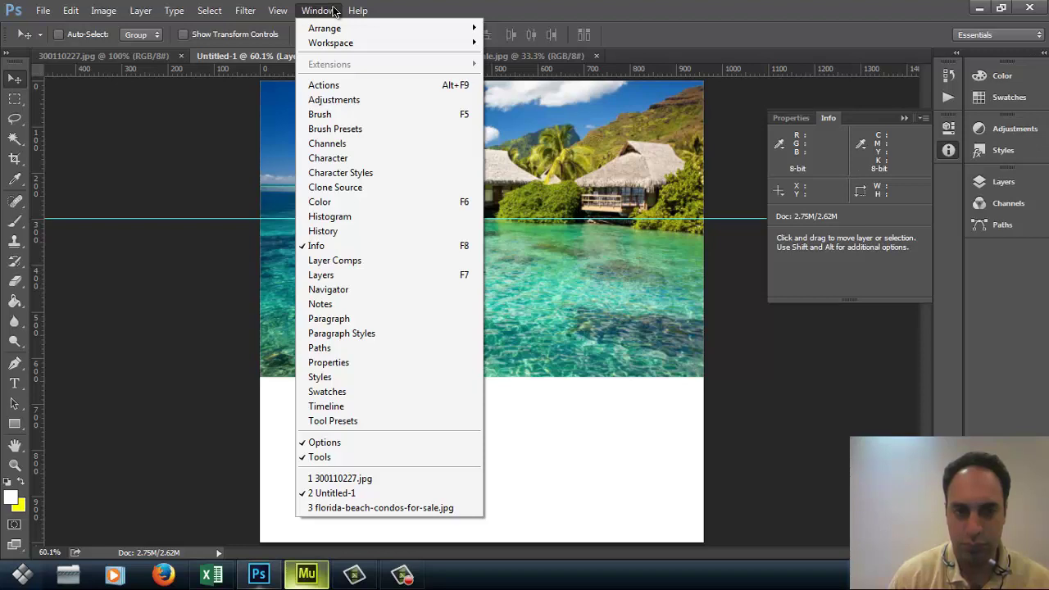
pyautogui.click(351, 422)
pyautogui.click(904, 170)
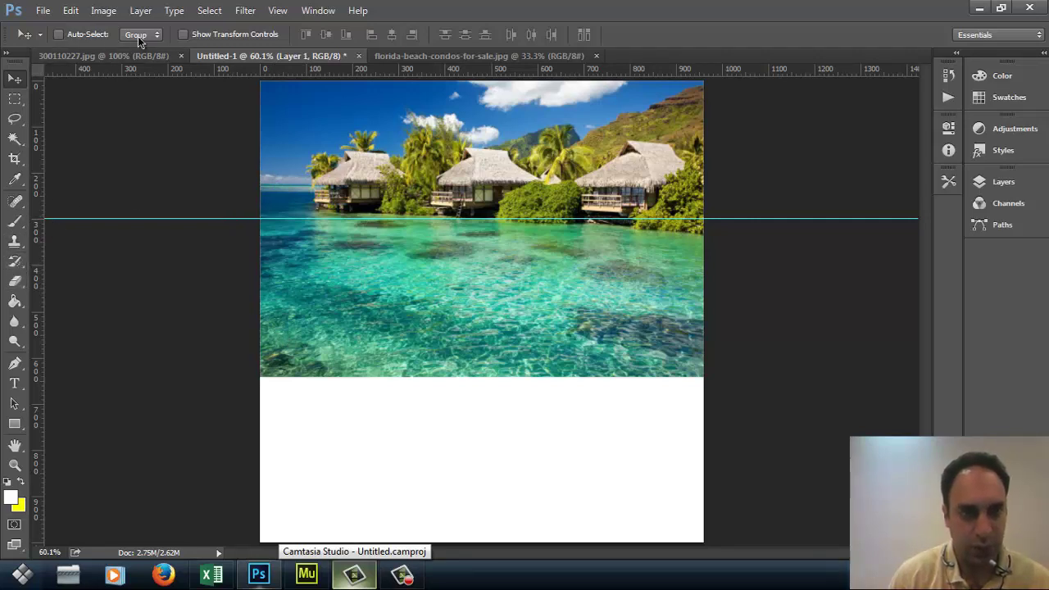
pyautogui.click(200, 36)
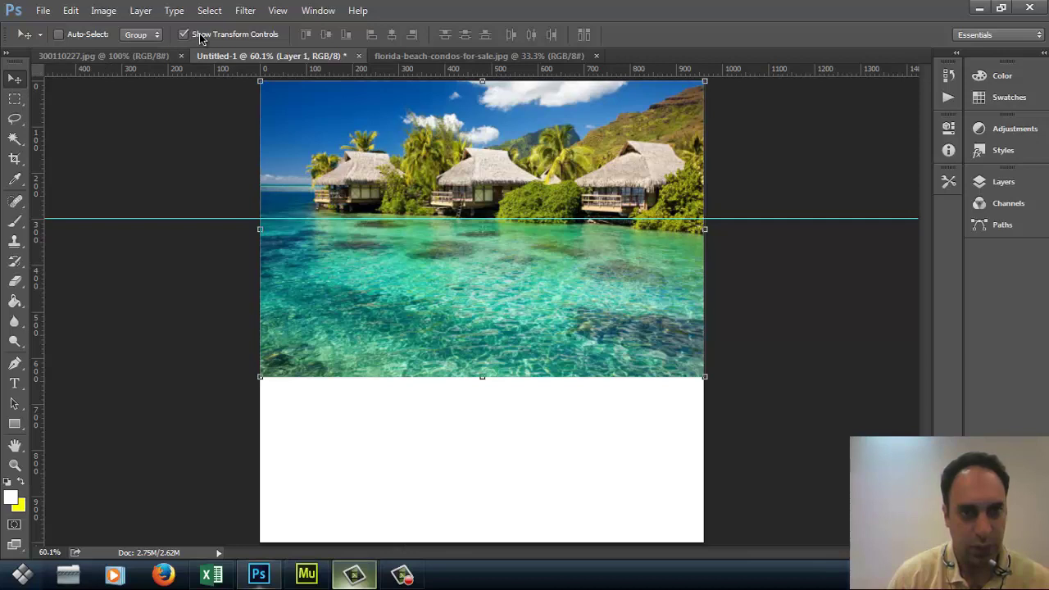
pyautogui.click(200, 36)
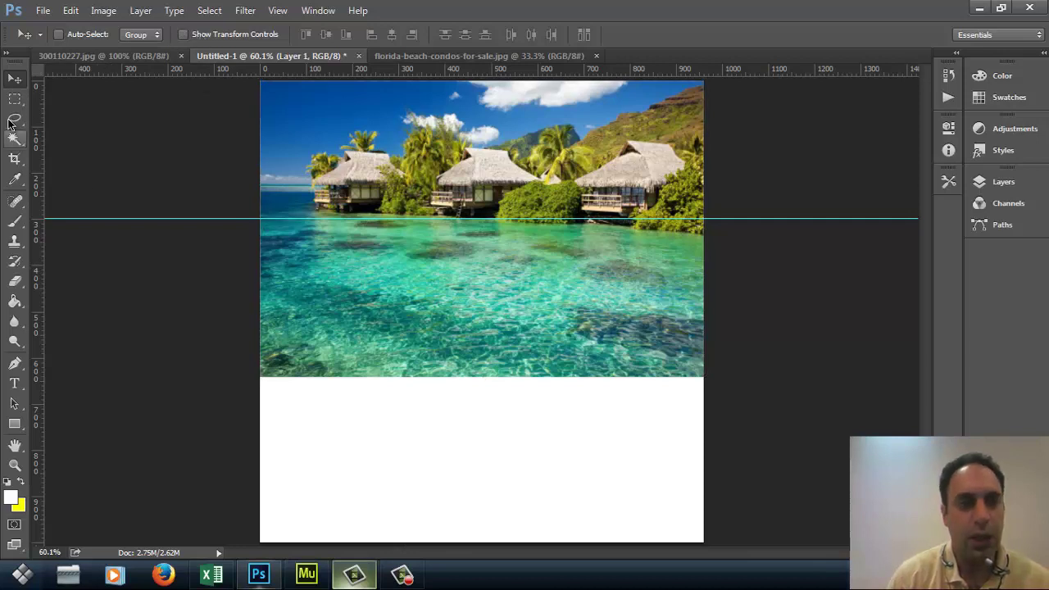
# - Switch the Rectangular Marquee to Fixed Size, select a 12.5 cm square from the photo's upper edge and align the guide with its lower edge
pyautogui.click(17, 102)
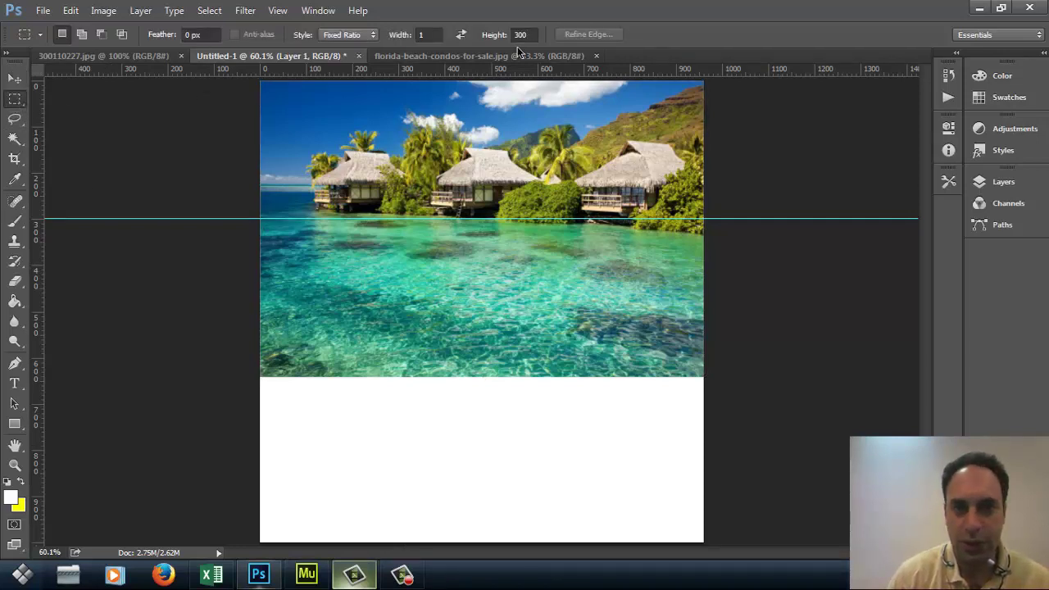
pyautogui.moveTo(439, 82); pyautogui.dragTo(358, 177)
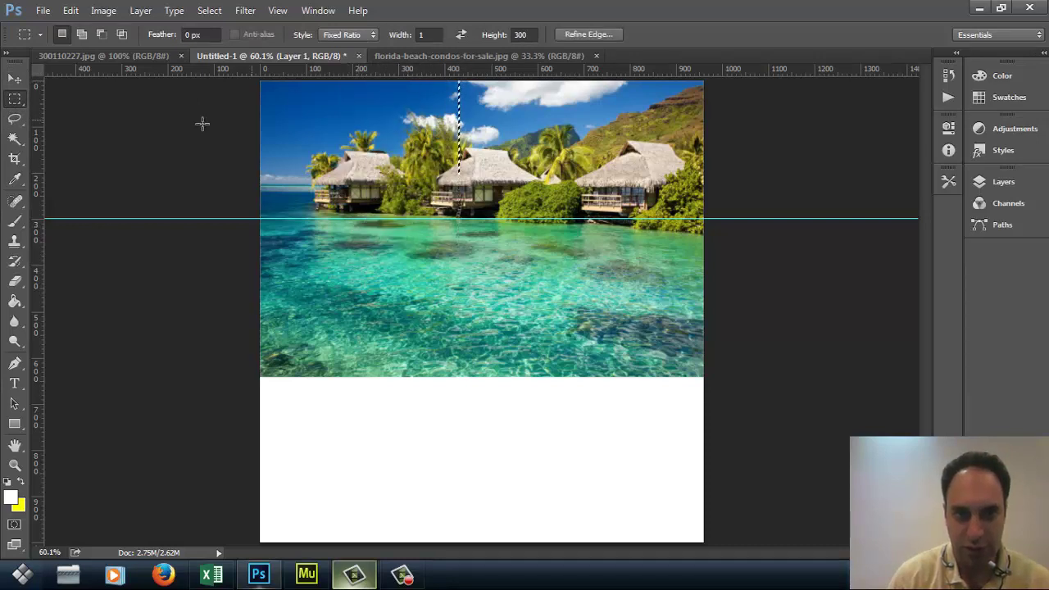
pyautogui.click(345, 34)
pyautogui.click(340, 56)
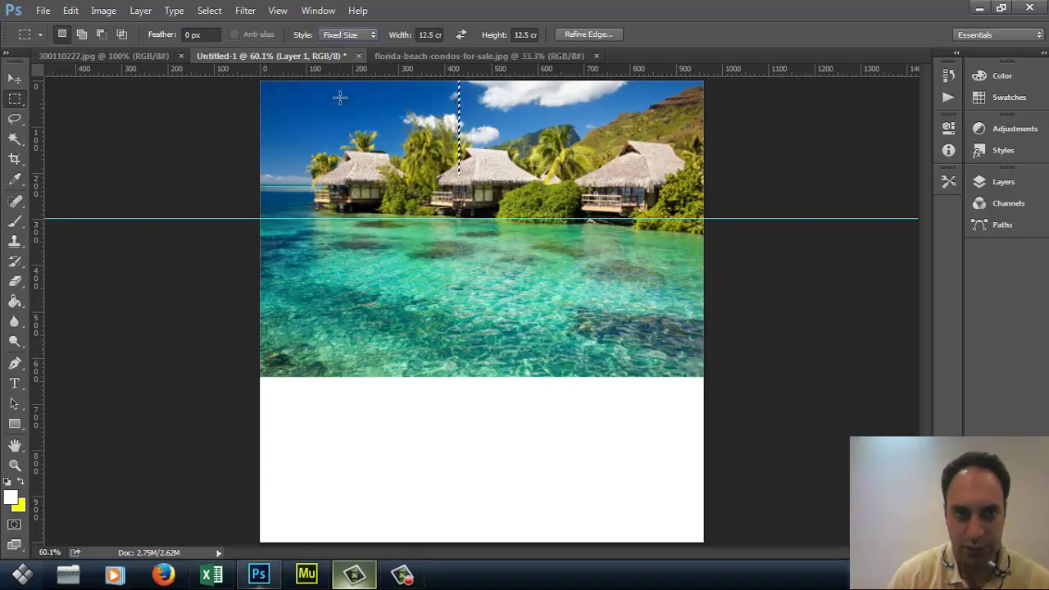
pyautogui.moveTo(343, 100); pyautogui.dragTo(335, 80)
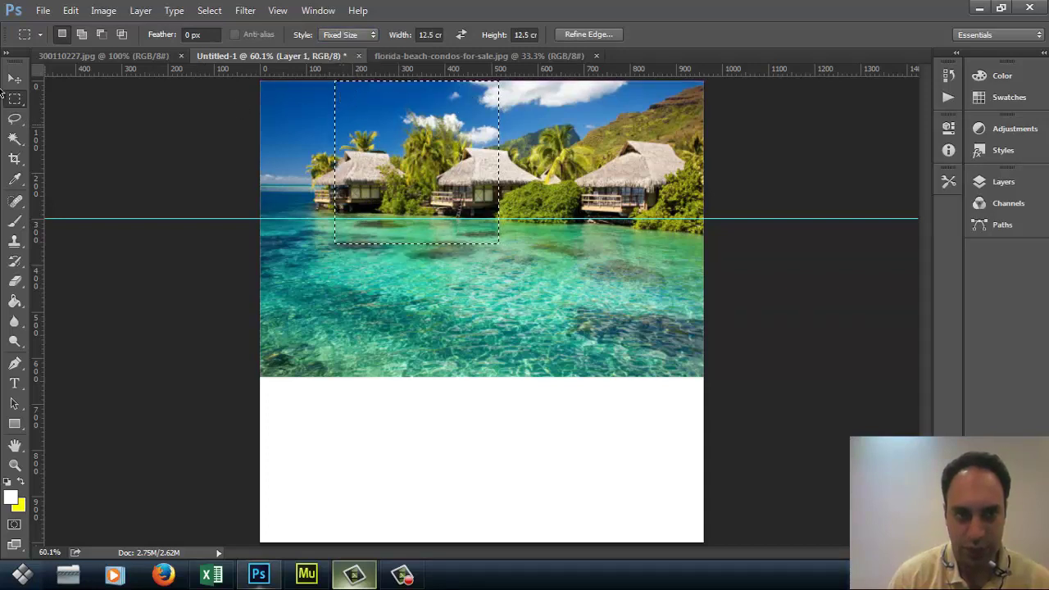
pyautogui.click(14, 78)
pyautogui.moveTo(720, 218); pyautogui.dragTo(713, 244)
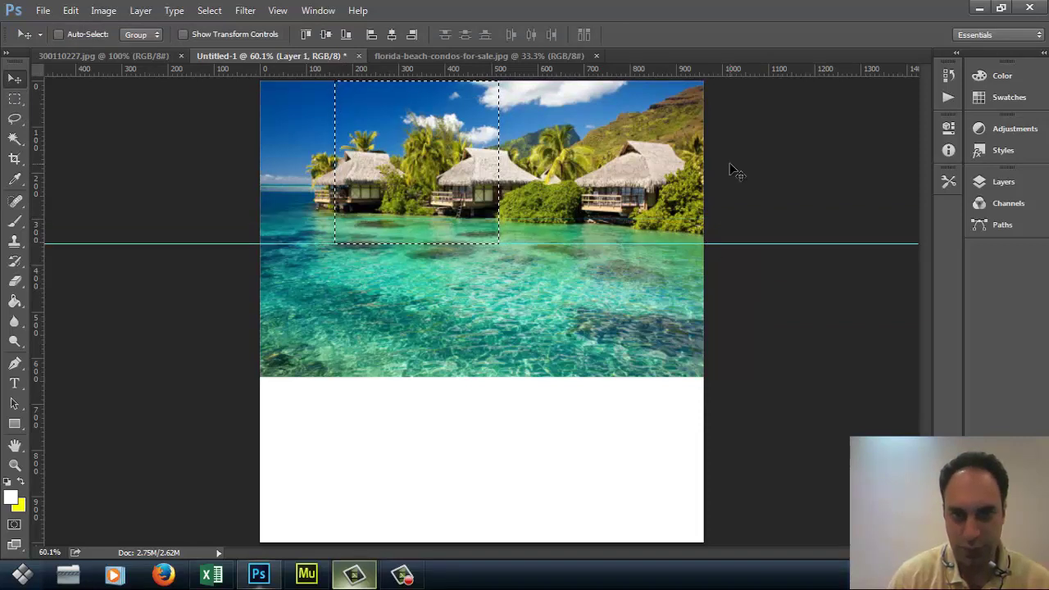
# - Set the fixed-size marquee's height to 300 px and place the selection against the photo's upper edge
pyautogui.click(14, 100)
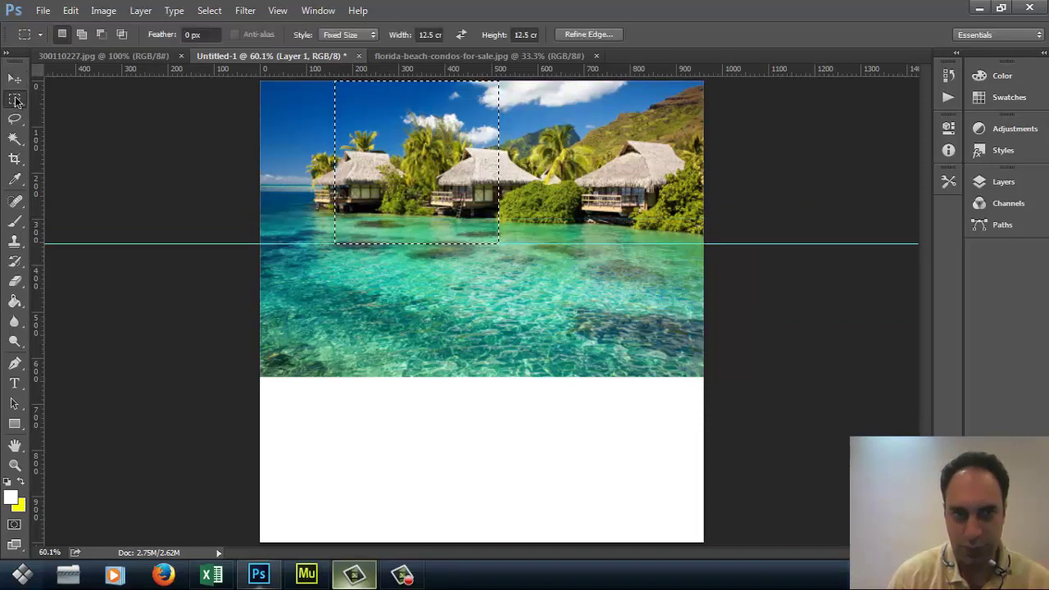
pyautogui.moveTo(300, 87); pyautogui.dragTo(302, 115)
pyautogui.doubleClick(524, 34)
pyautogui.write('15')
pyautogui.tripleClick(532, 35)
pyautogui.write('300 px')
pyautogui.tripleClick(531, 35)
pyautogui.write('100 px')
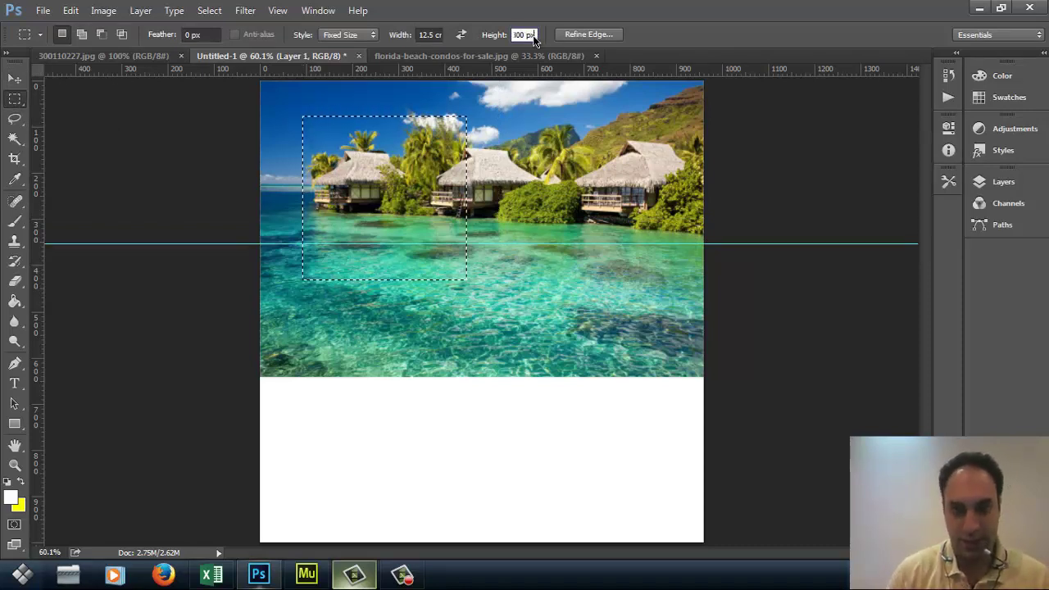
pyautogui.click(540, 115)
pyautogui.moveTo(534, 96); pyautogui.dragTo(423, 81)
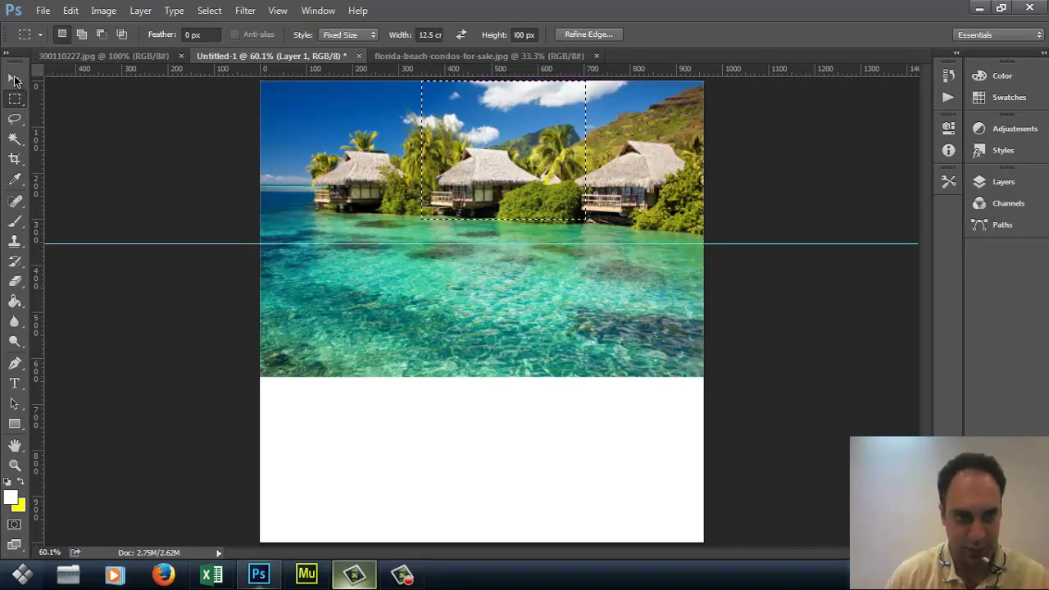
# - Move the horizontal guide to the selection's lower edge at 300 px and deselect
pyautogui.press('v')
pyautogui.moveTo(717, 243); pyautogui.dragTo(719, 219)
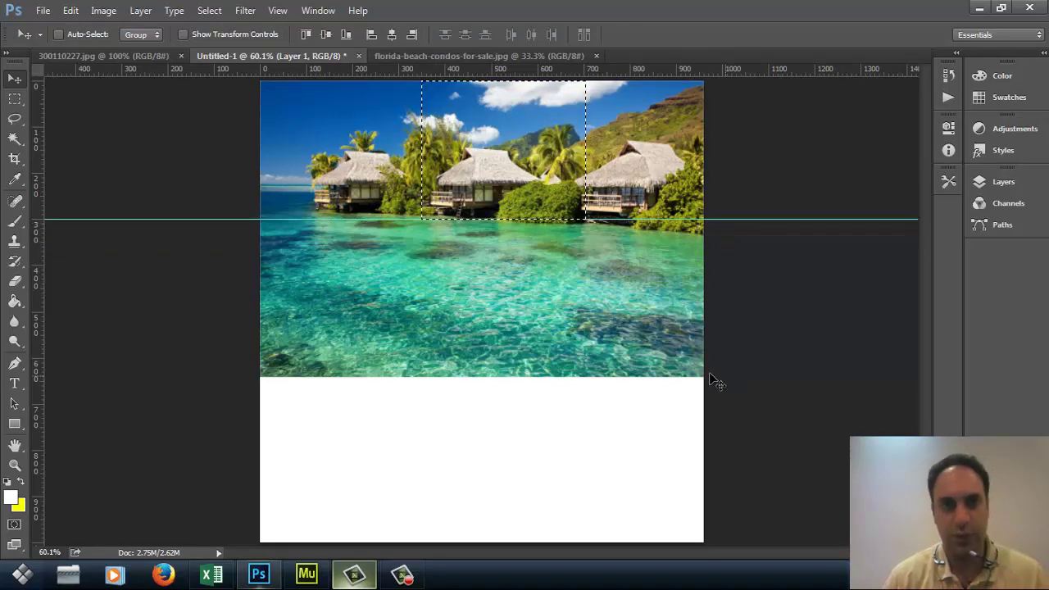
pyautogui.hotkey('ctrl', 'd')
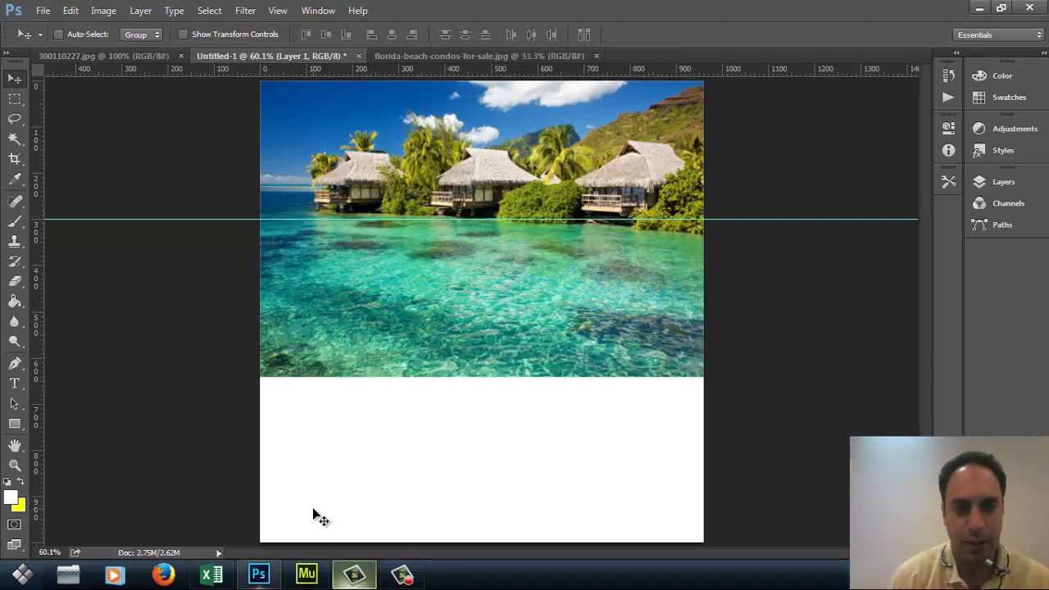
# - Set the foreground color to the violet-blue 5144ff
pyautogui.click(11, 497)
pyautogui.click(539, 194)
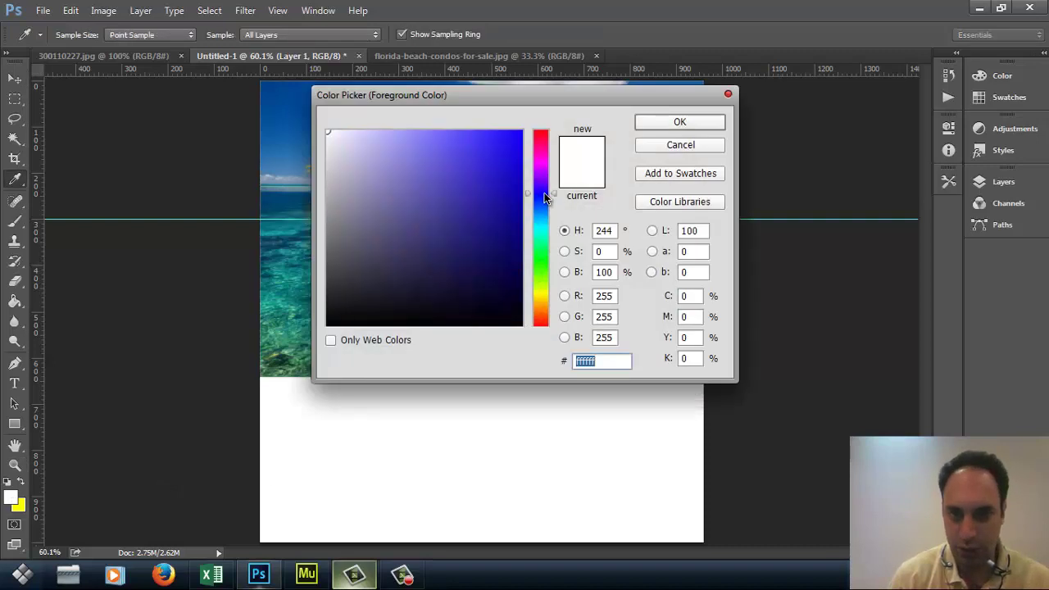
pyautogui.moveTo(494, 191); pyautogui.dragTo(469, 130)
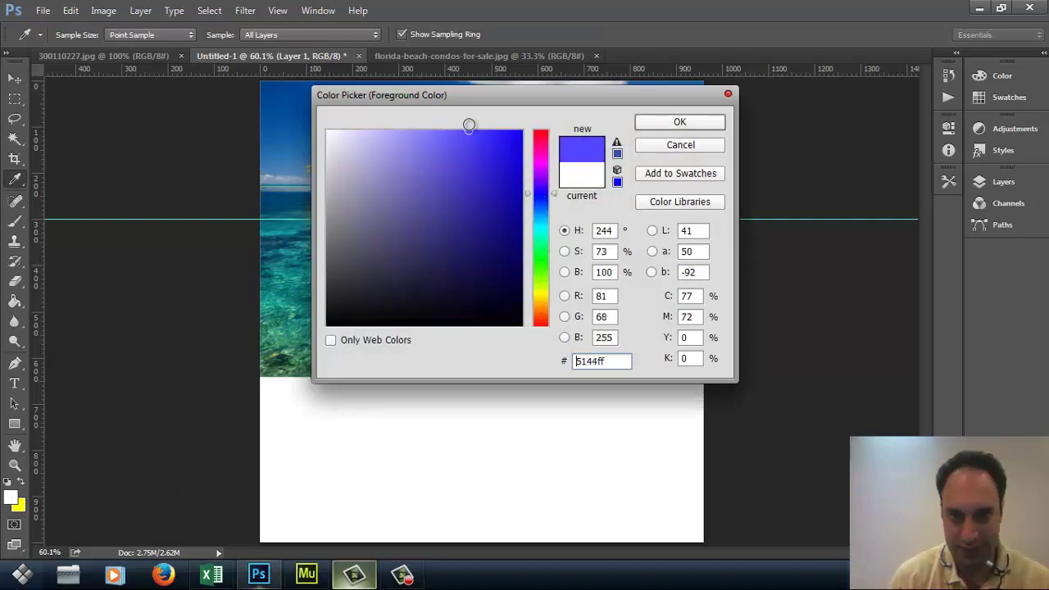
pyautogui.click(674, 124)
# - Activate the Gradient tool and add a new empty layer above the beach photo layer
pyautogui.click(14, 240)
pyautogui.click(14, 301)
pyautogui.click(78, 299)
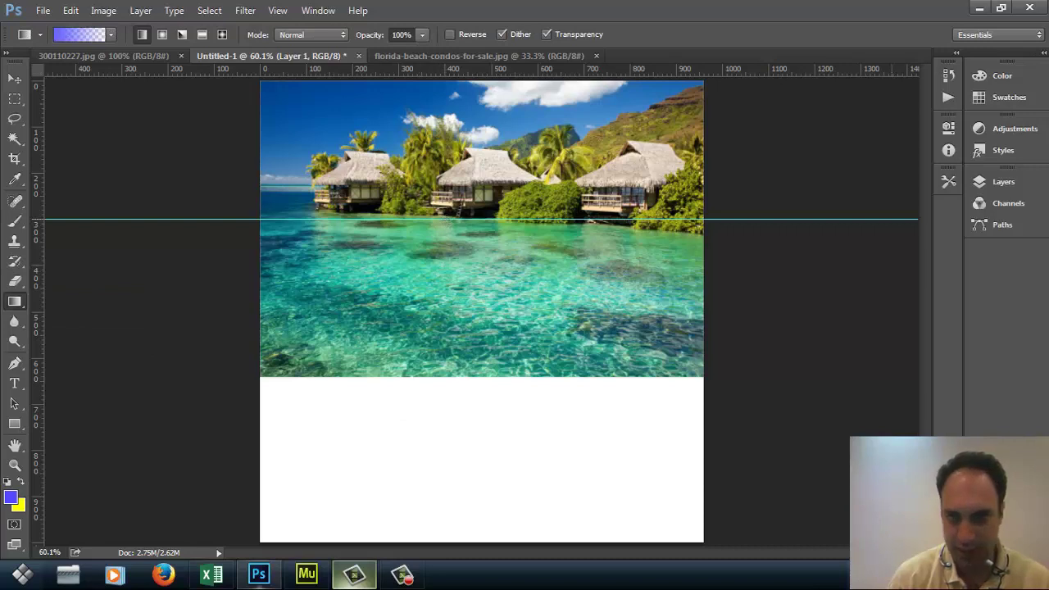
pyautogui.click(1004, 181)
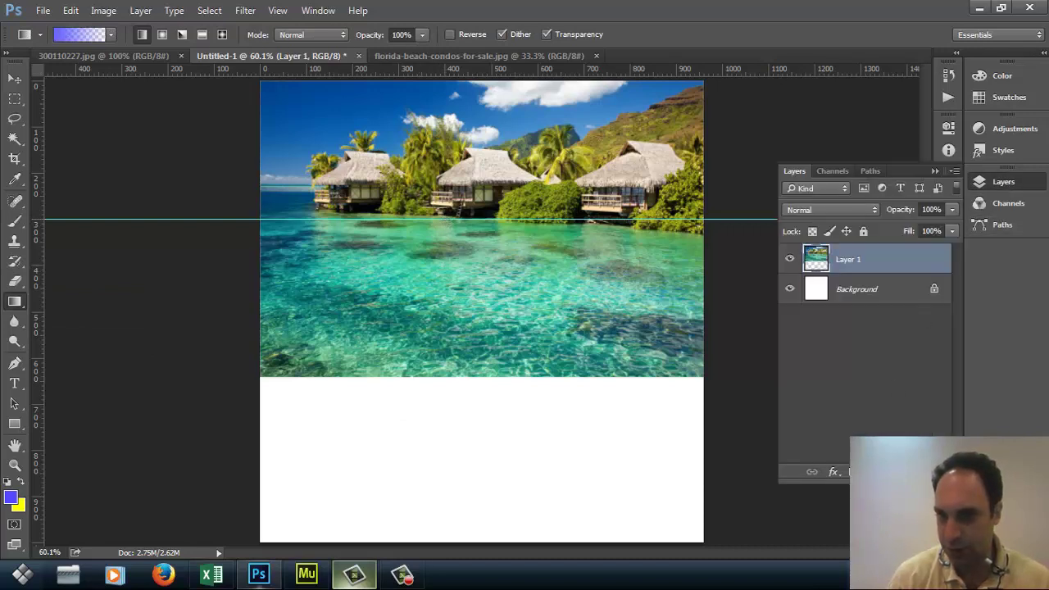
pyautogui.click(927, 472)
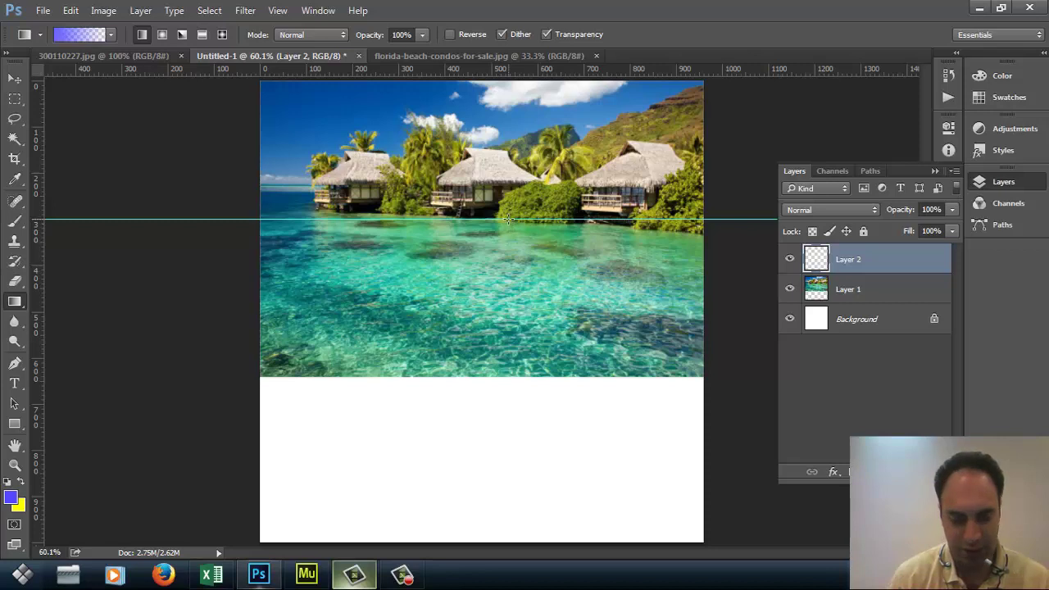
# - Try vertical foreground-to-transparent gradients over the water just below the 300 px guide in both directions, undoing each one
pyautogui.moveTo(508, 220); pyautogui.dragTo(509, 289)
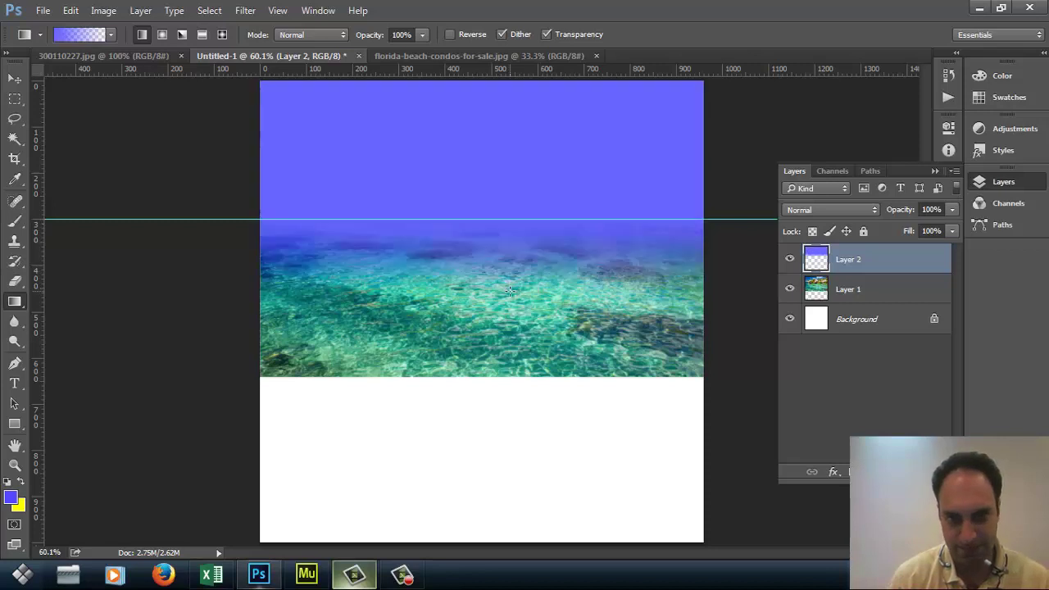
pyautogui.hotkey('ctrl', 'z')
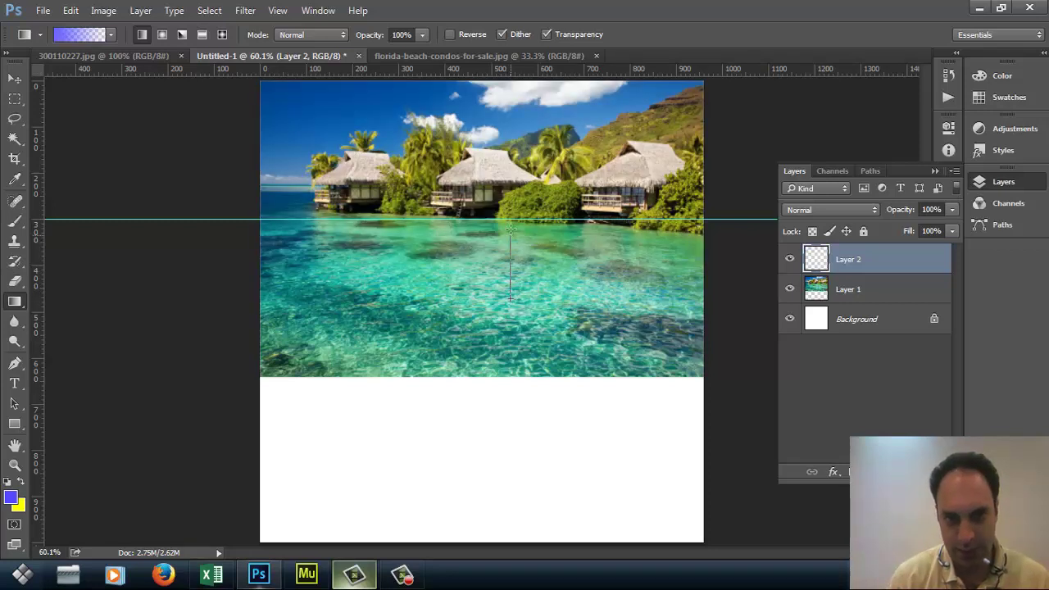
pyautogui.moveTo(511, 220); pyautogui.dragTo(514, 240)
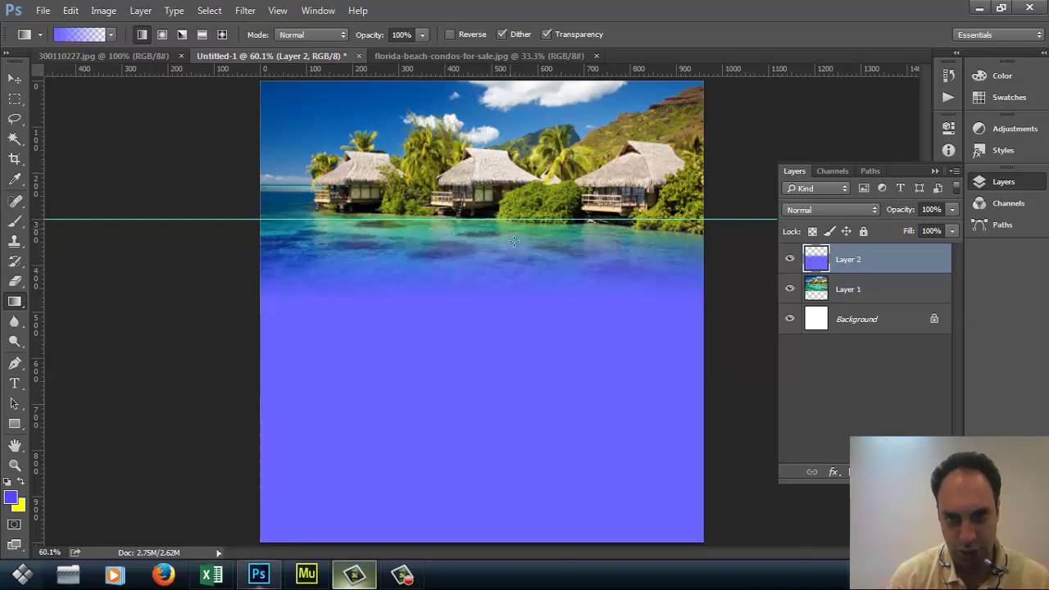
pyautogui.hotkey('ctrl', 'z')
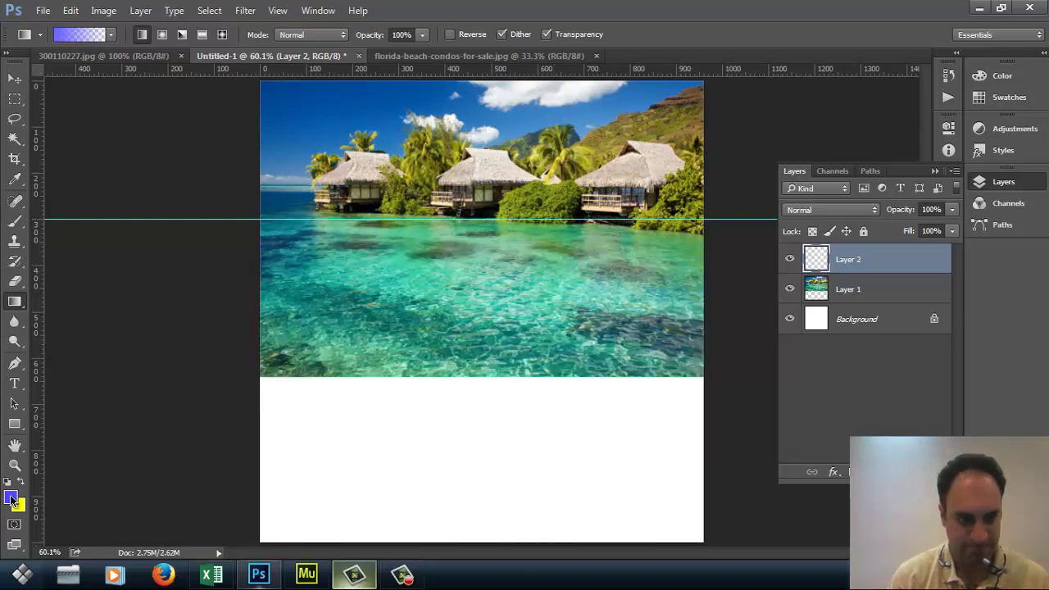
# - Change the foreground color to 464aff and draw a vertical gradient over the water, solid blue below and fading to transparent near the guide
pyautogui.click(11, 498)
pyautogui.moveTo(553, 194); pyautogui.dragTo(553, 196)
pyautogui.click(649, 122)
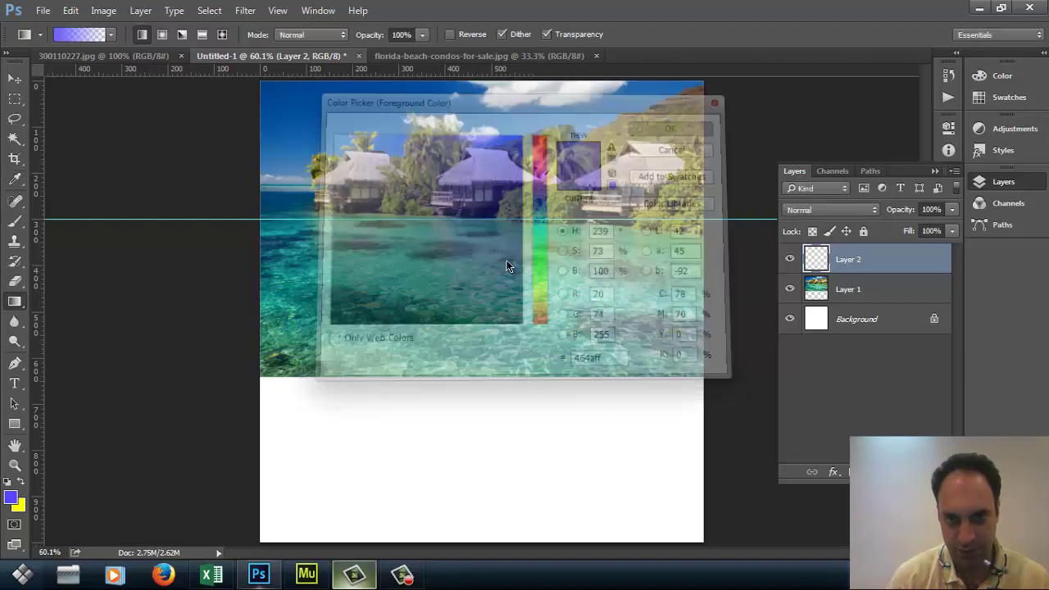
pyautogui.moveTo(509, 234)
pyautogui.mouseDown()
pyautogui.moveTo(509, 222)
pyautogui.moveTo(508, 238)
pyautogui.mouseUp()
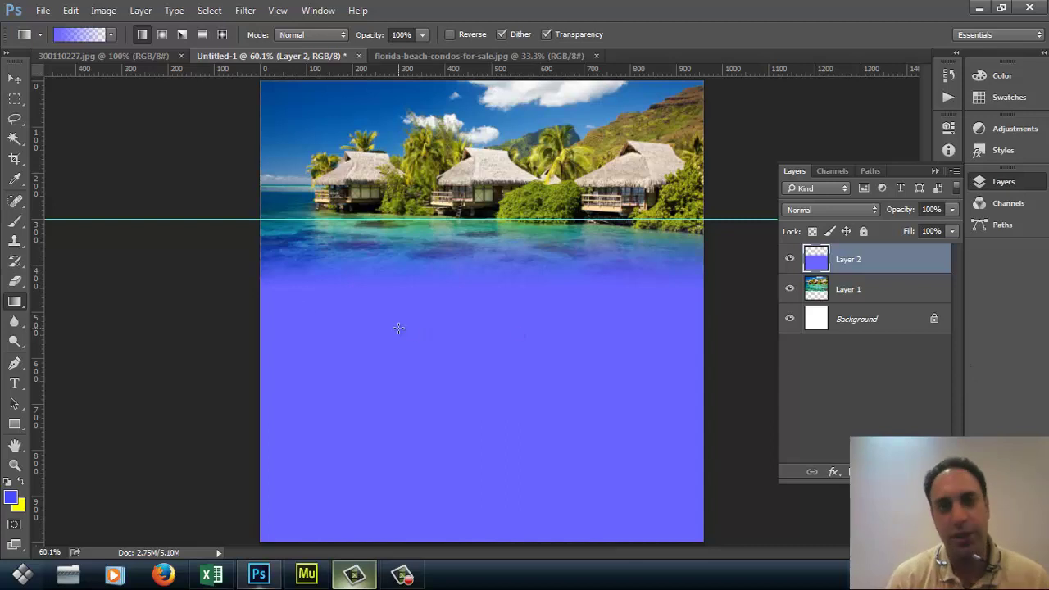
# - Crop the canvas from below through the solid blue area to a height of about 541 px
pyautogui.click(16, 162)
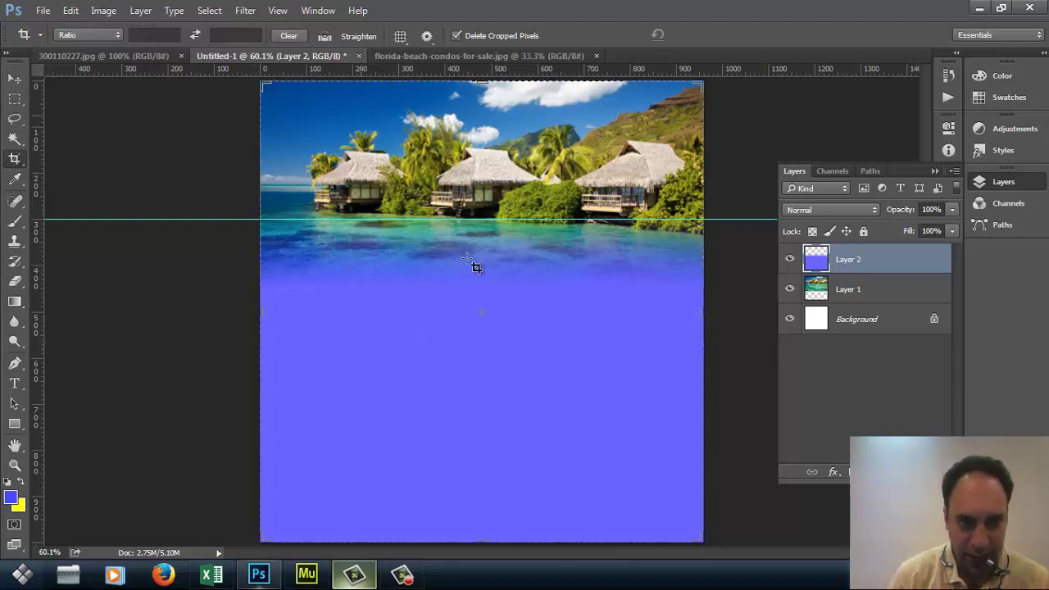
pyautogui.moveTo(486, 542); pyautogui.dragTo(497, 437)
pyautogui.press('Return')
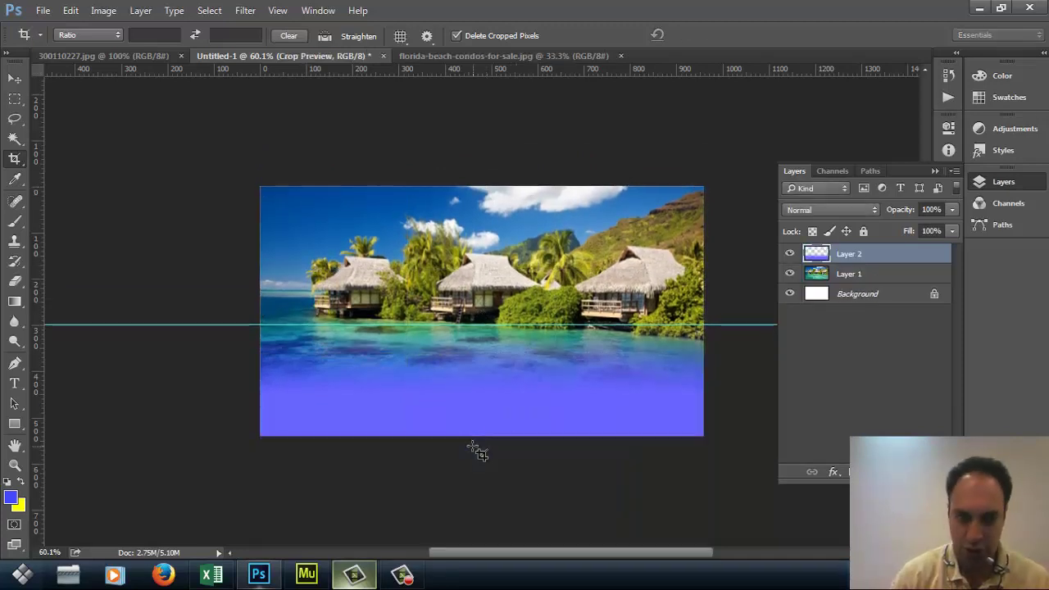
# - Export the image for the web as a JPEG named beach1 in Amouzesh Muse > Projeh1 > Internet photos on the Projects (D:) drive
pyautogui.click(43, 10)
pyautogui.click(75, 210)
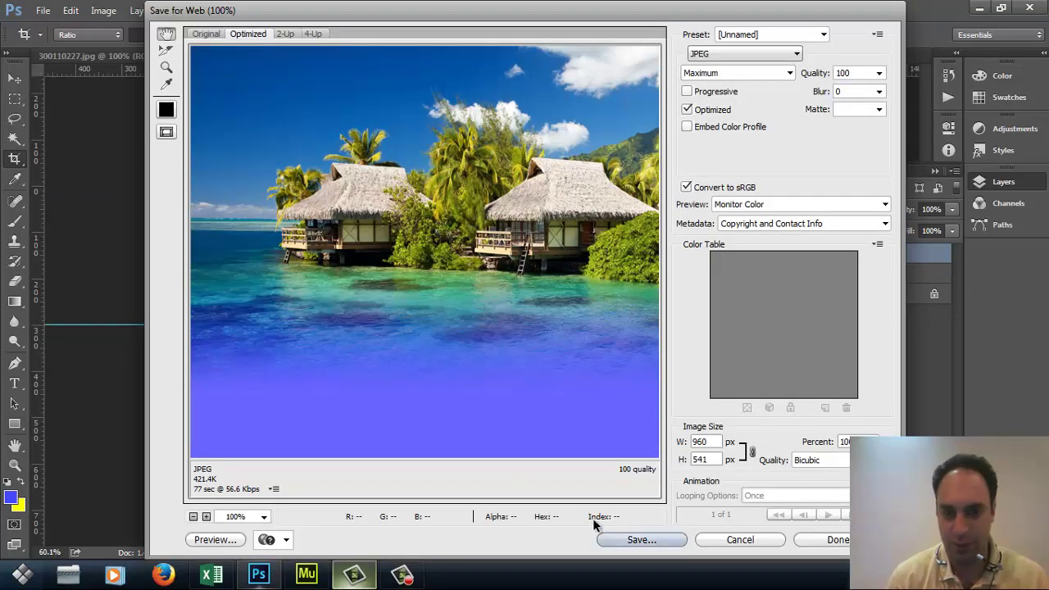
pyautogui.click(606, 542)
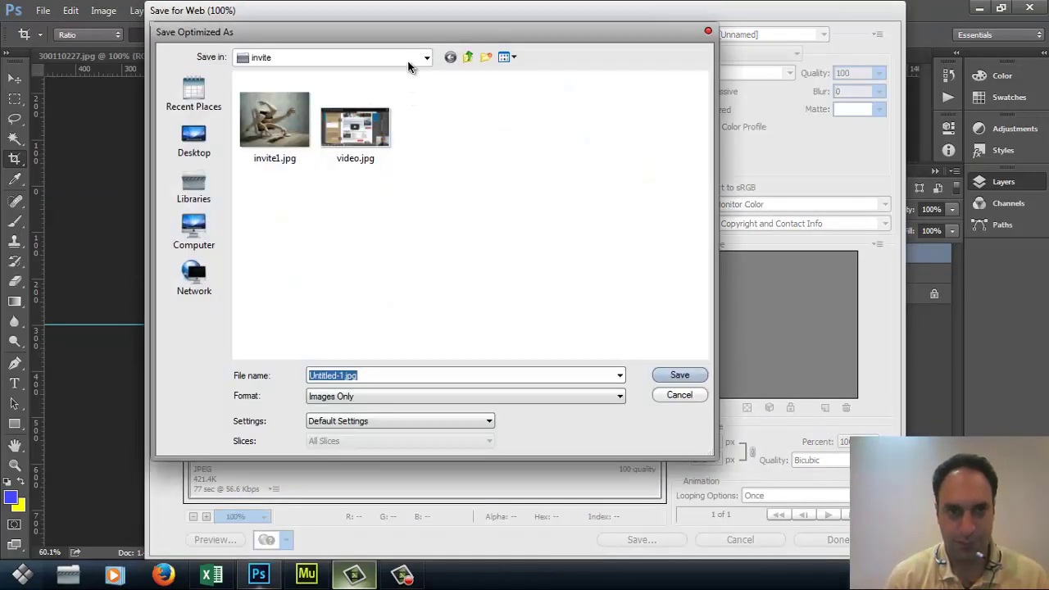
pyautogui.click(407, 60)
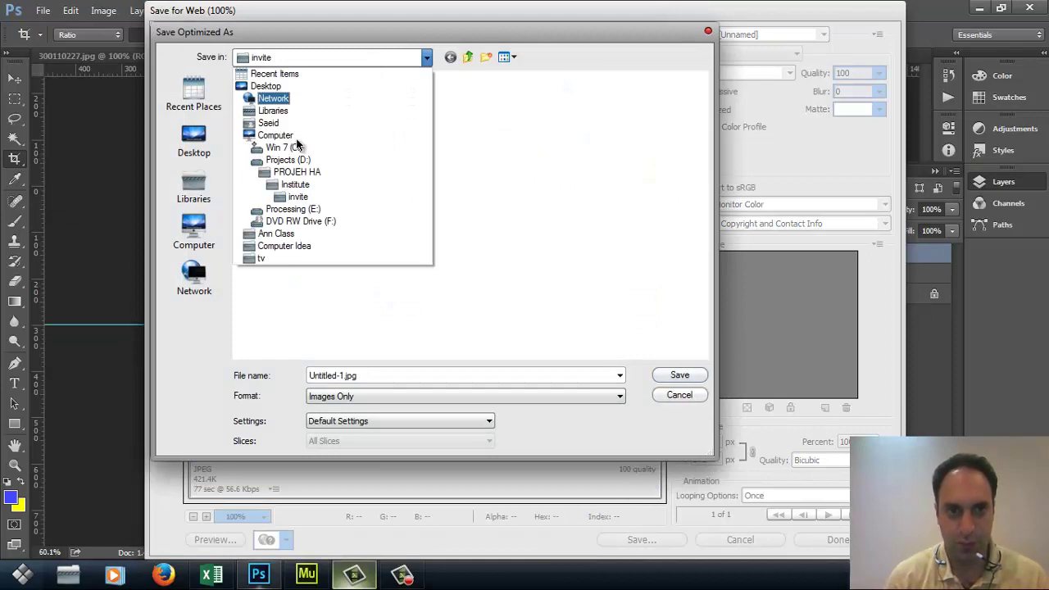
pyautogui.click(289, 160)
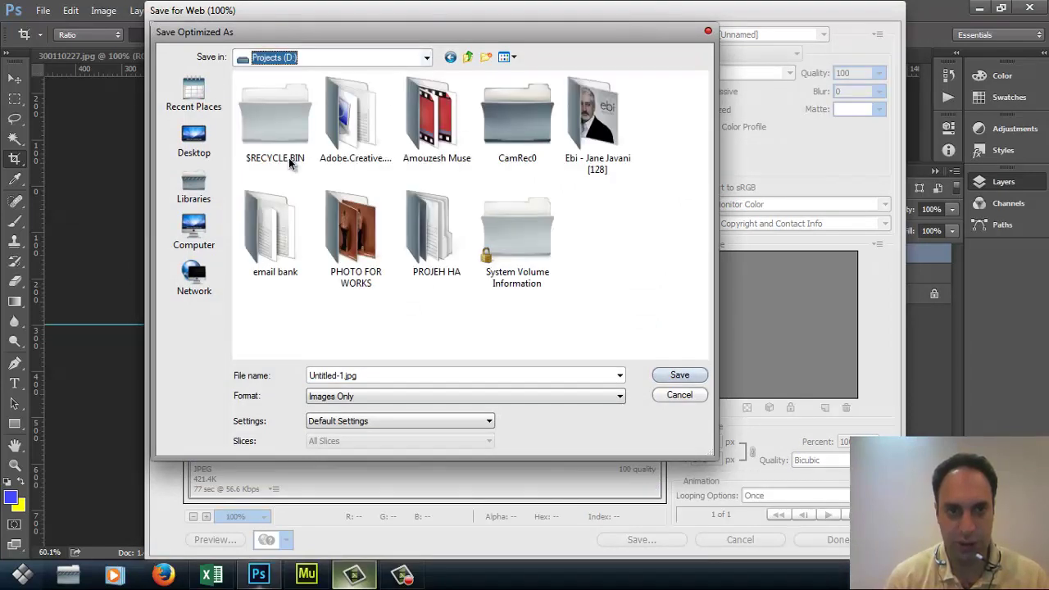
pyautogui.doubleClick(449, 149)
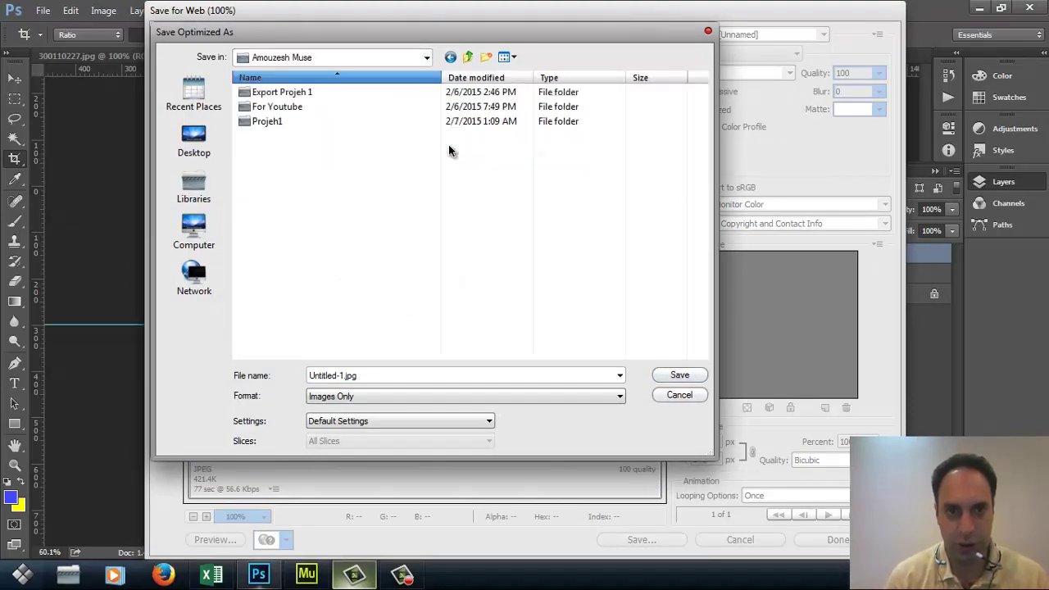
pyautogui.doubleClick(260, 123)
pyautogui.doubleClick(265, 123)
pyautogui.click(376, 372)
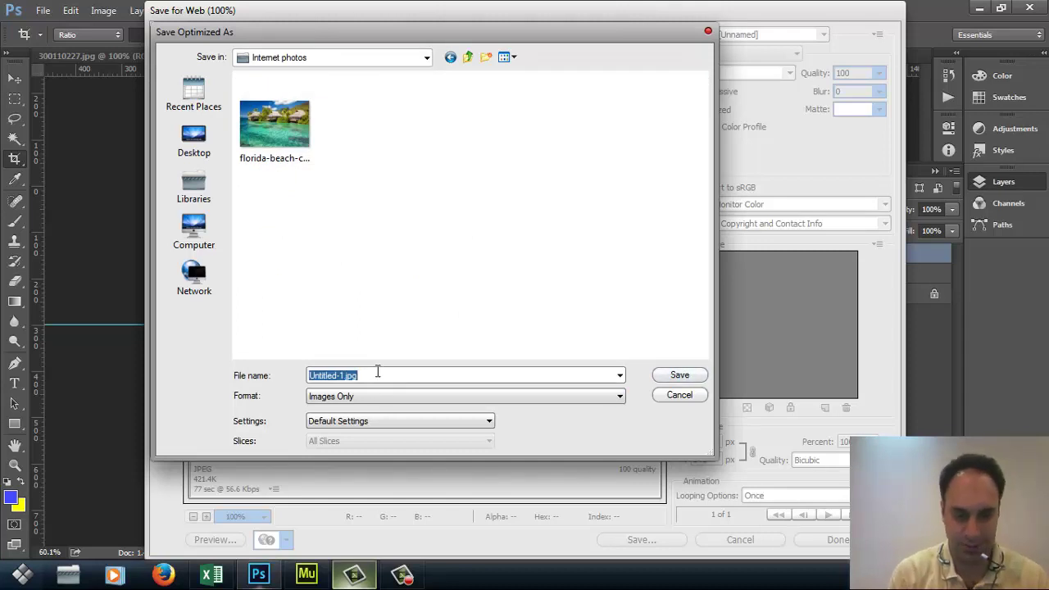
pyautogui.write('beach1')
pyautogui.press('Return')
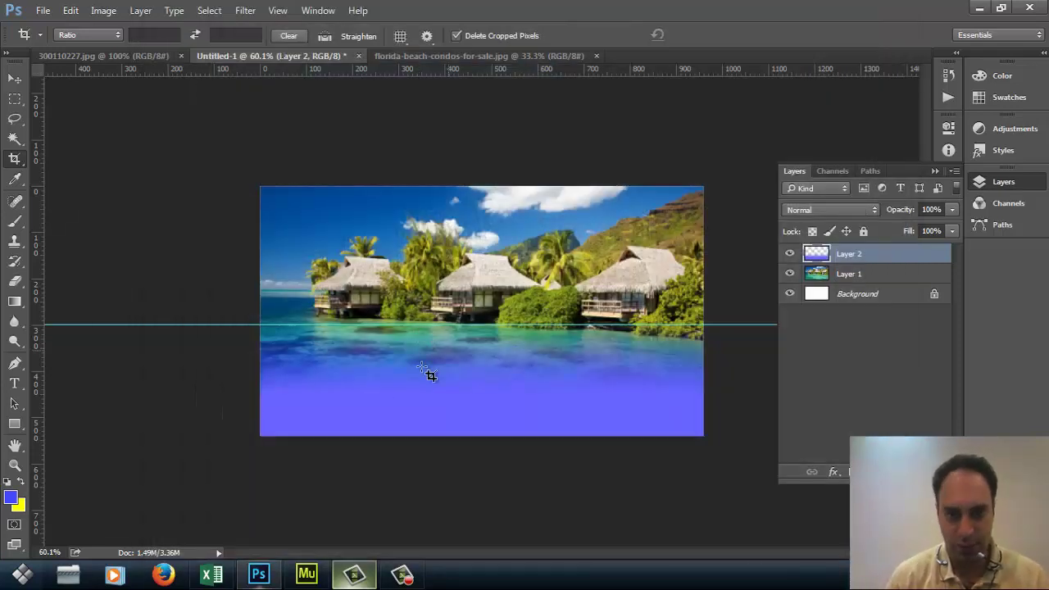
# - Switch to Adobe Muse and place beach1.jpg on the A-Master page
pyautogui.click(306, 578)
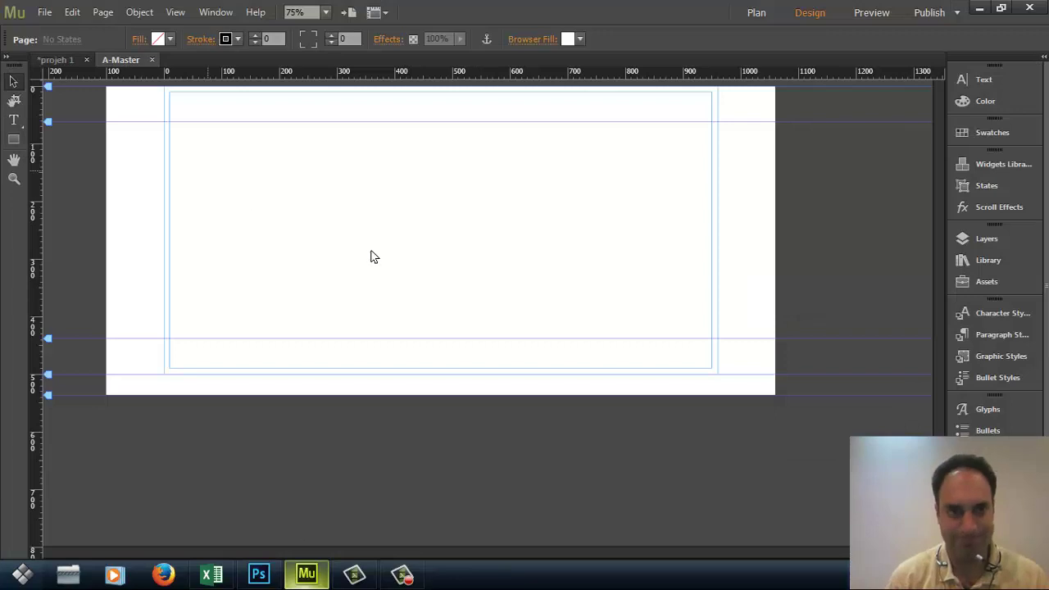
pyautogui.click(46, 12)
pyautogui.click(86, 179)
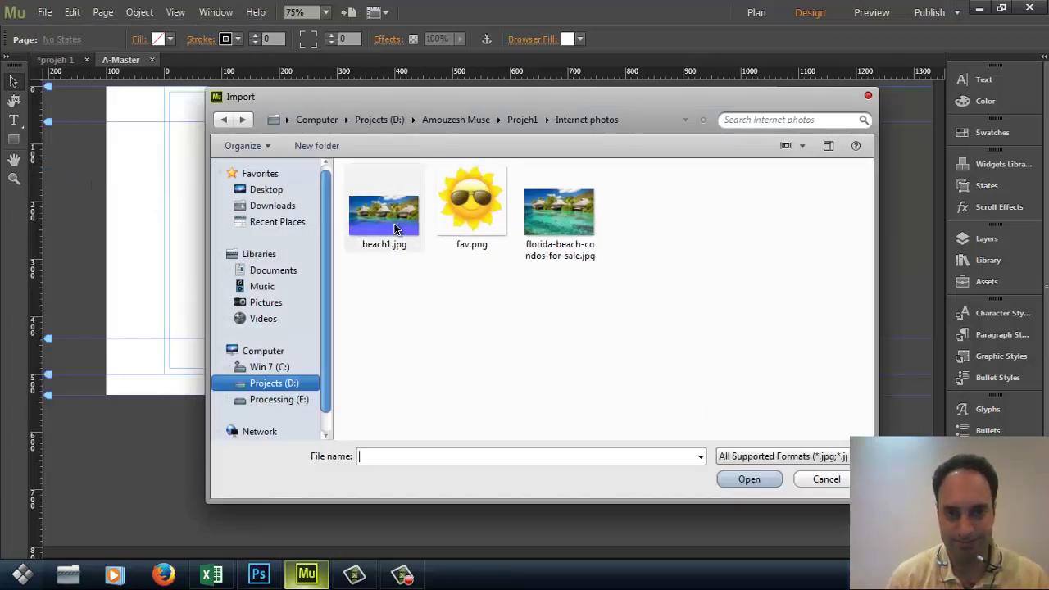
pyautogui.doubleClick(369, 204)
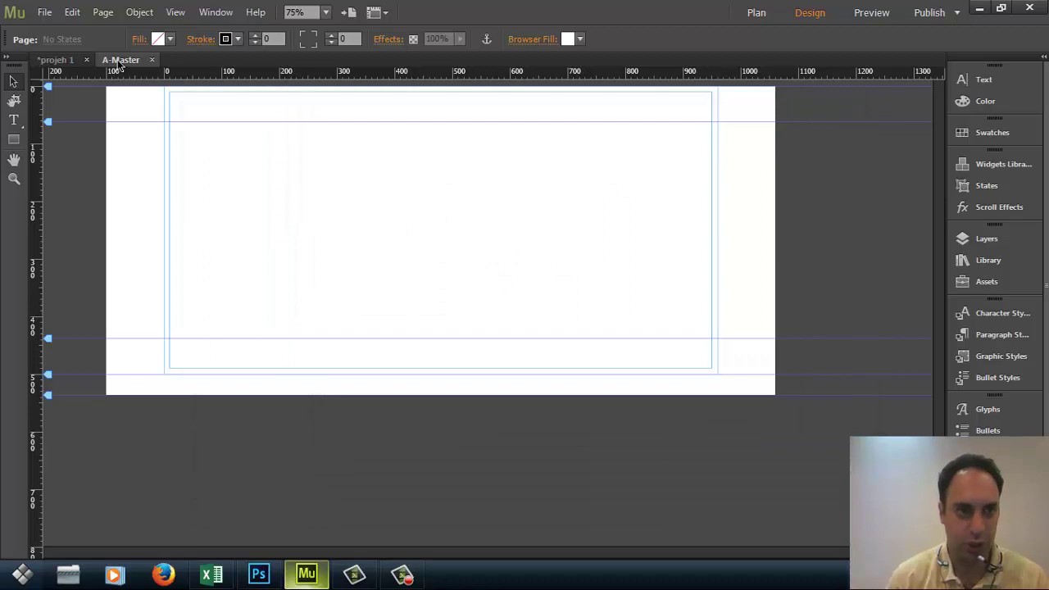
pyautogui.click(326, 195)
# - Center the placed beach image horizontally on the page and position its upper edge at the header guide, Y 62
pyautogui.click(216, 12)
pyautogui.click(245, 112)
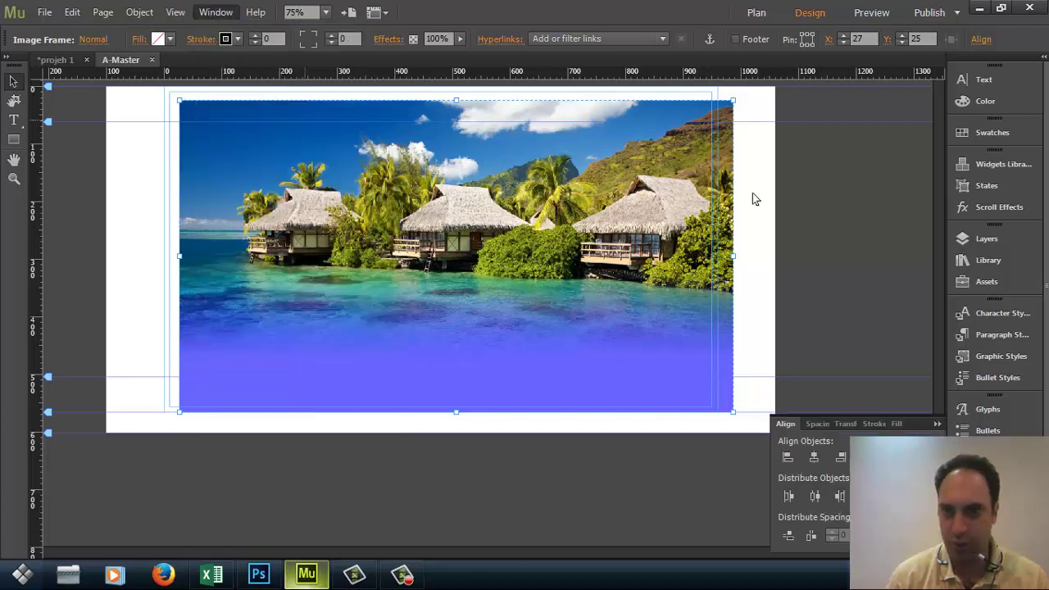
pyautogui.click(815, 457)
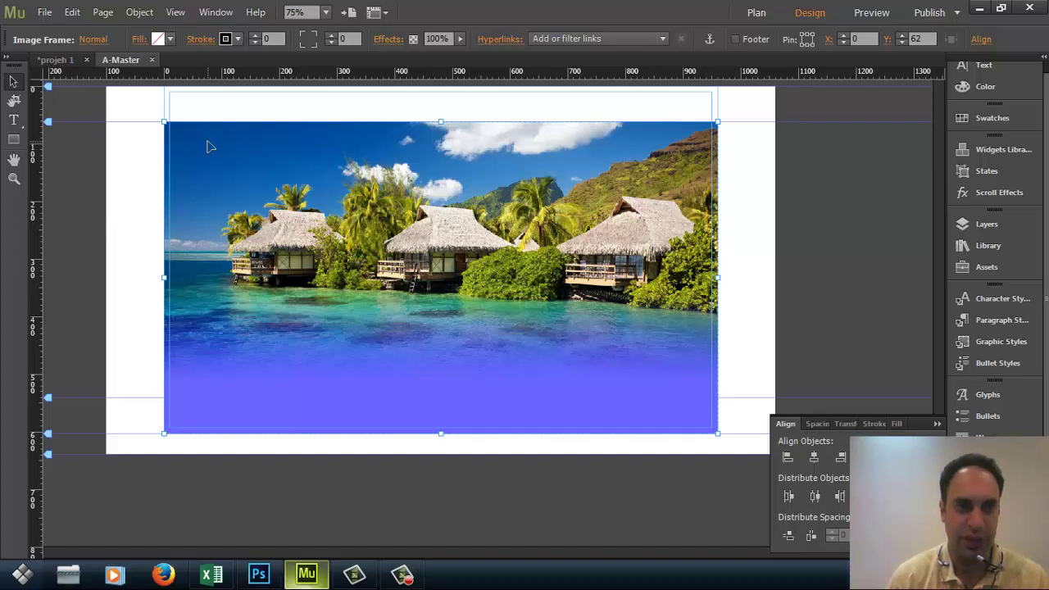
pyautogui.click(939, 424)
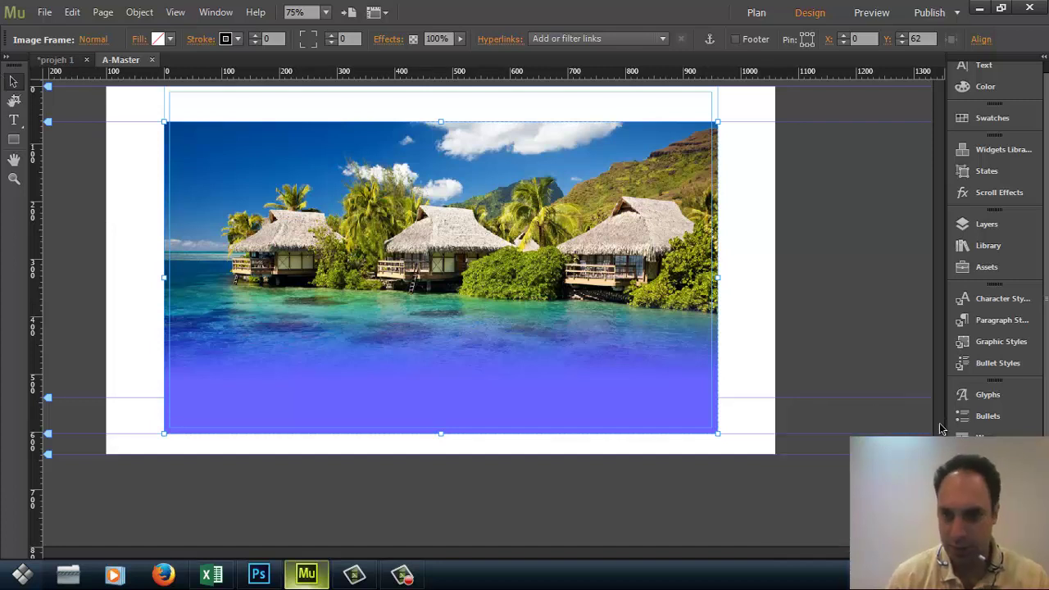
# - Check the site plan, reopen A-Master, move the beach image up to the page's upper edge and deselect it
pyautogui.click(69, 63)
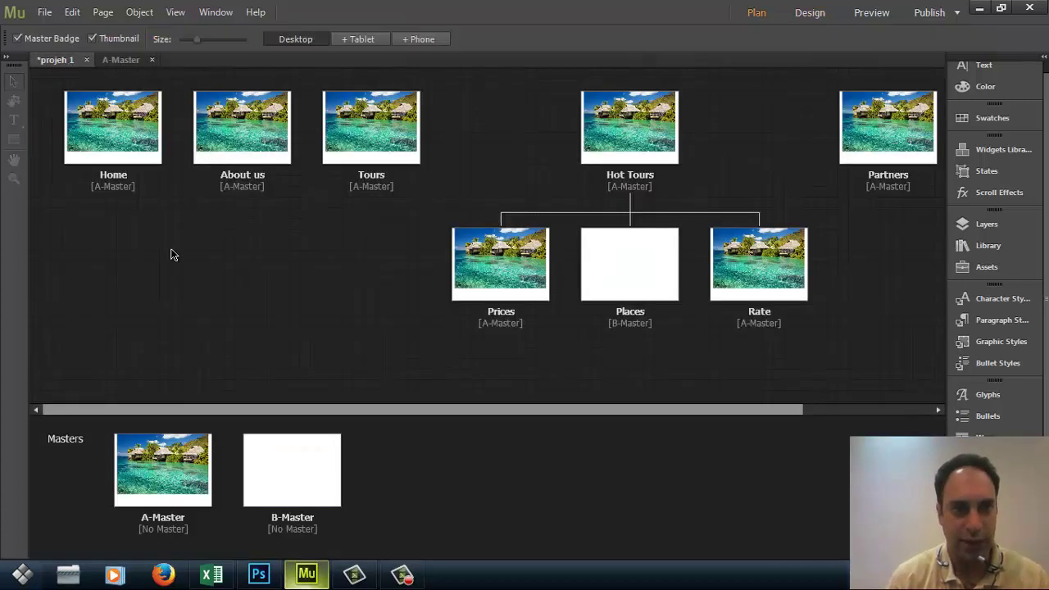
pyautogui.doubleClick(172, 477)
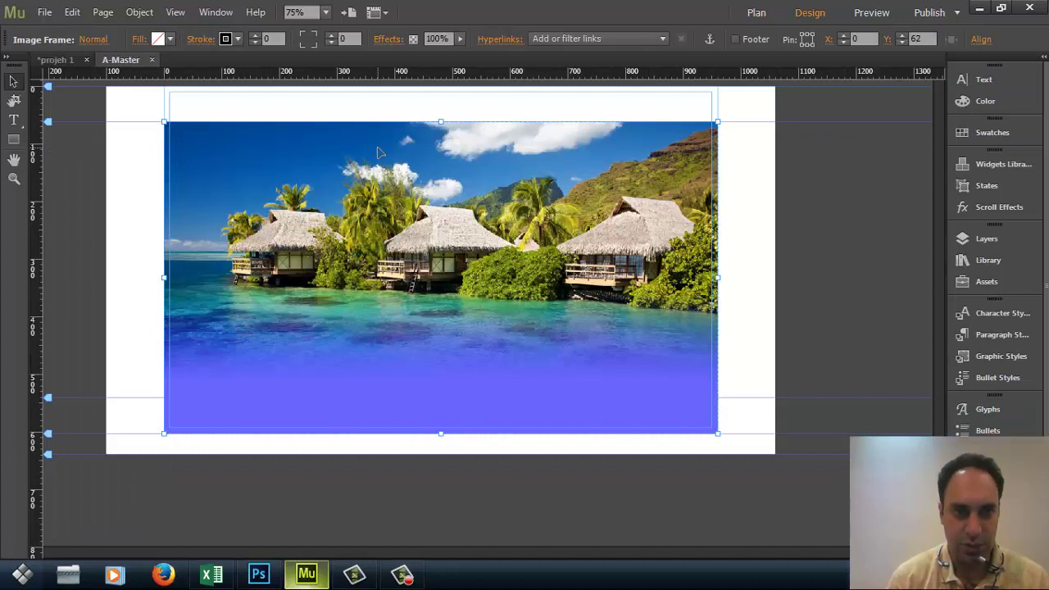
pyautogui.moveTo(377, 137)
pyautogui.mouseDown()
pyautogui.moveTo(376, 107)
pyautogui.moveTo(376, 138)
pyautogui.mouseUp()
pyautogui.click(318, 516)
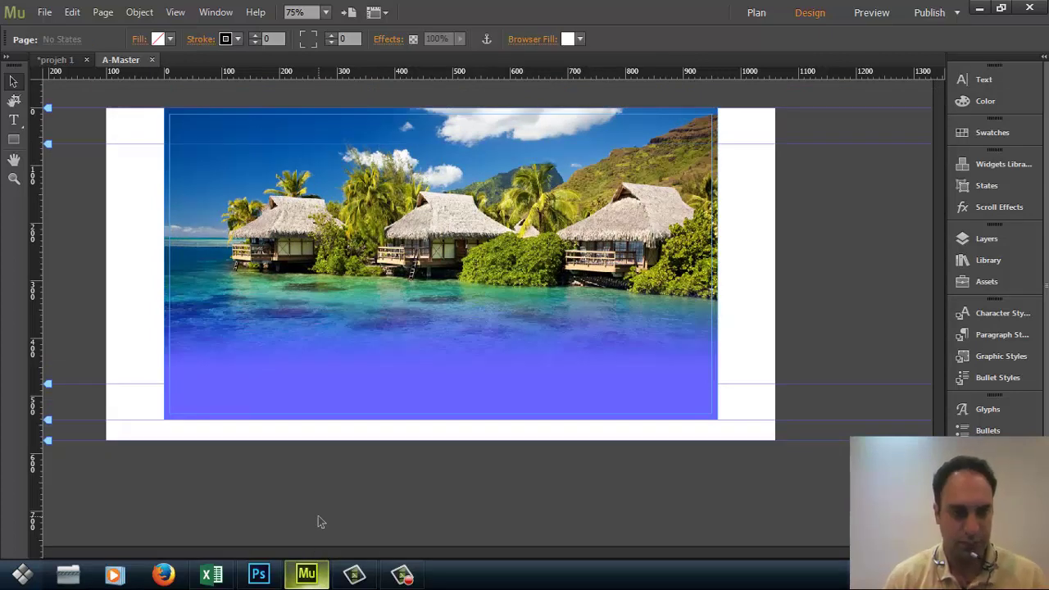
# - Examine the beach background on the site plan's page thumbnails and in a preview of A-Master, closing the preview at the end
pyautogui.click(56, 60)
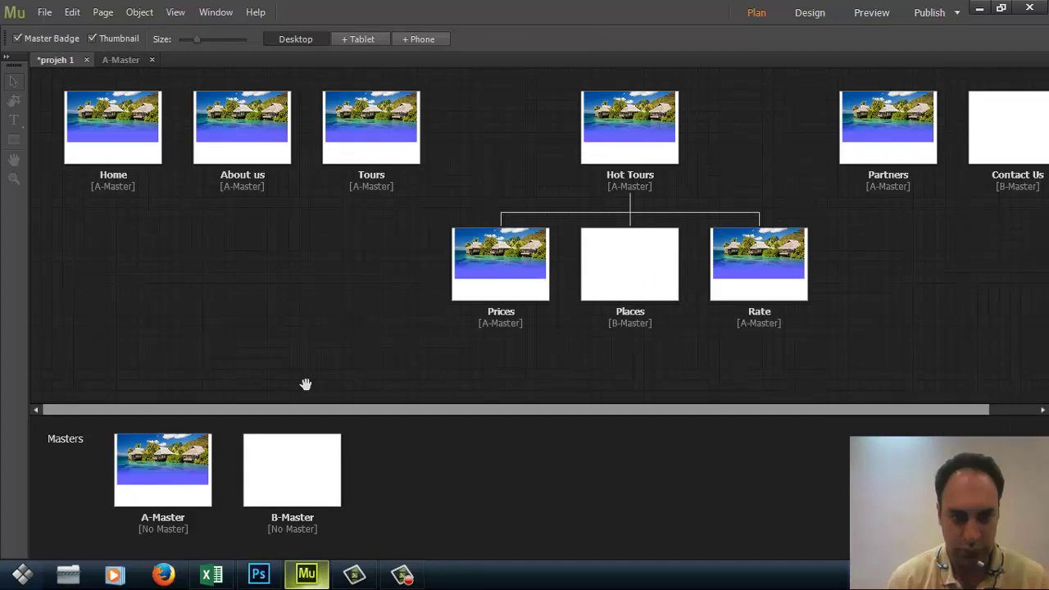
pyautogui.click(112, 60)
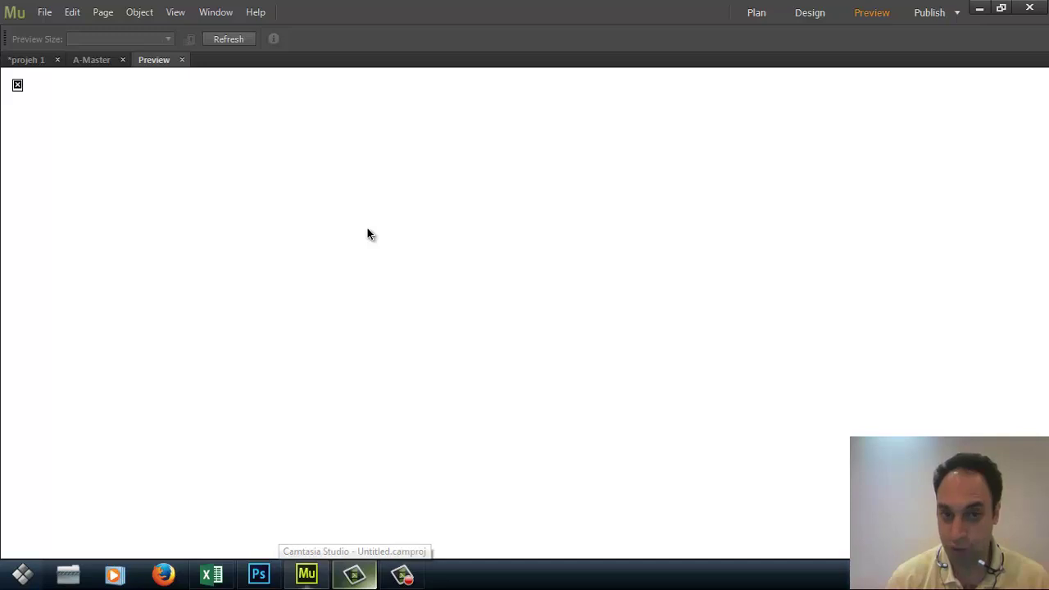
pyautogui.click(183, 59)
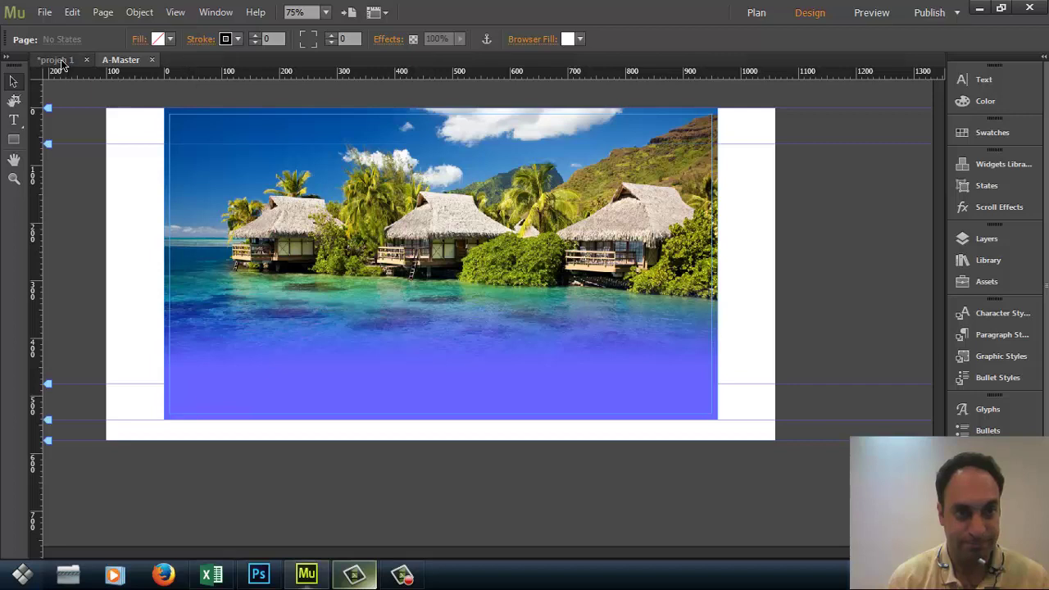
# - Open the Home page from the site plan, preview it and close the preview
pyautogui.click(57, 61)
pyautogui.doubleClick(81, 114)
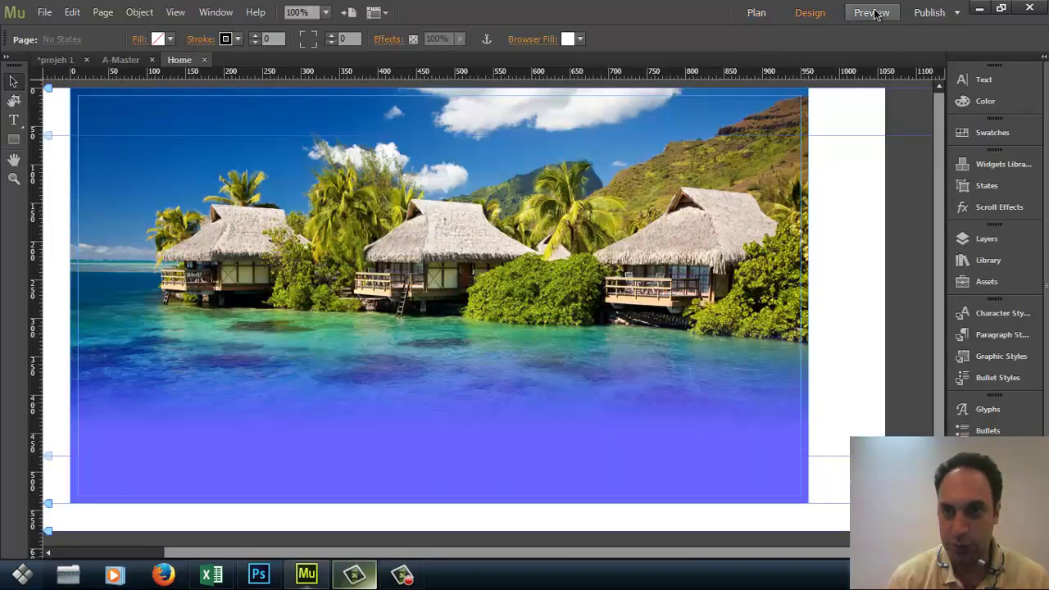
pyautogui.click(857, 12)
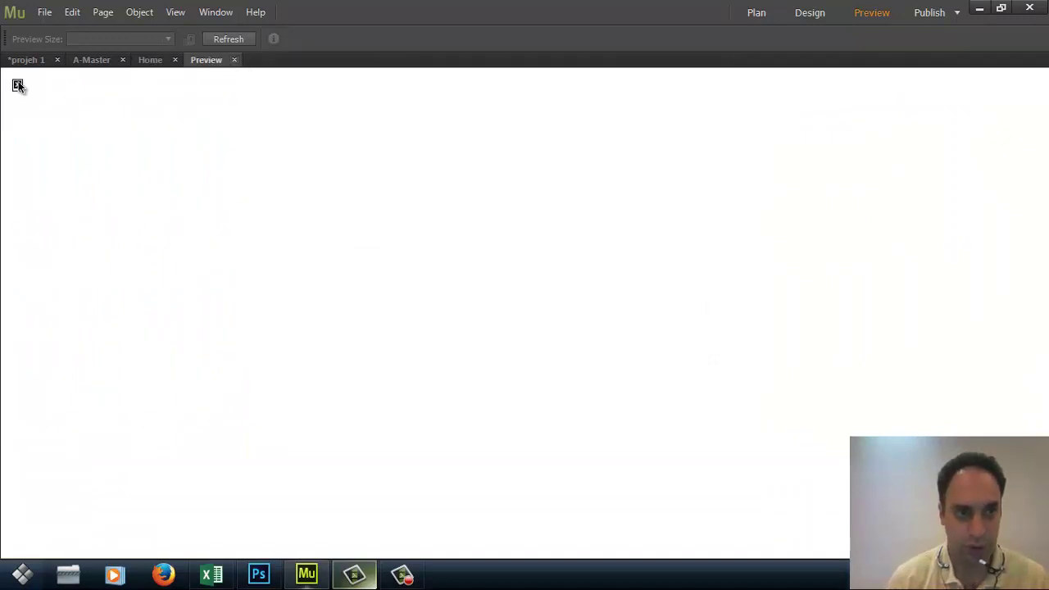
pyautogui.click(236, 60)
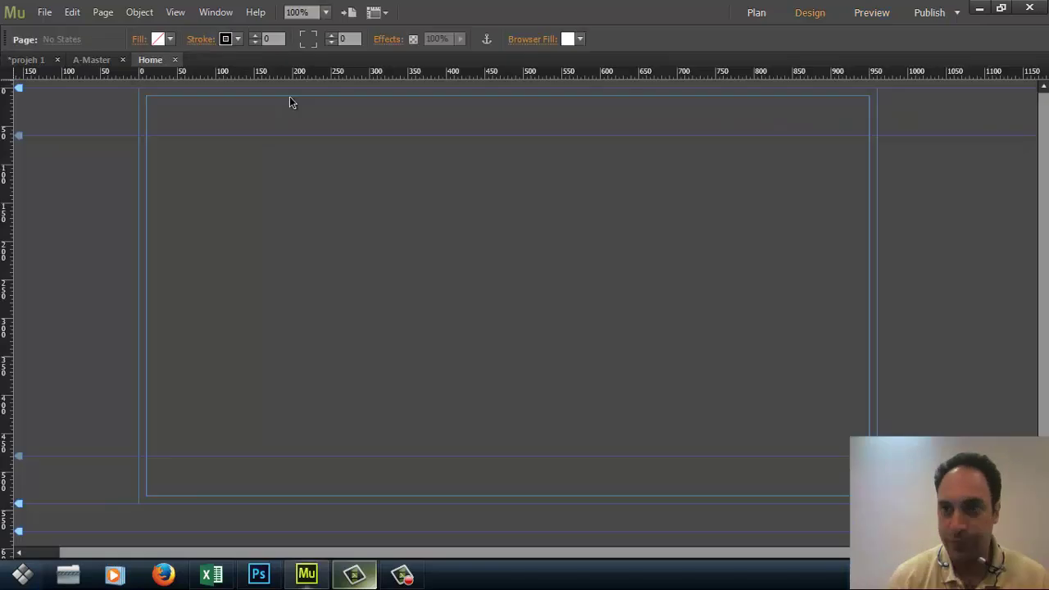
# - Switch to Photoshop, examine the original beach photo and the Travel Store reference layout, and return to Muse
pyautogui.moveTo(695, 559); pyautogui.dragTo(725, 561)
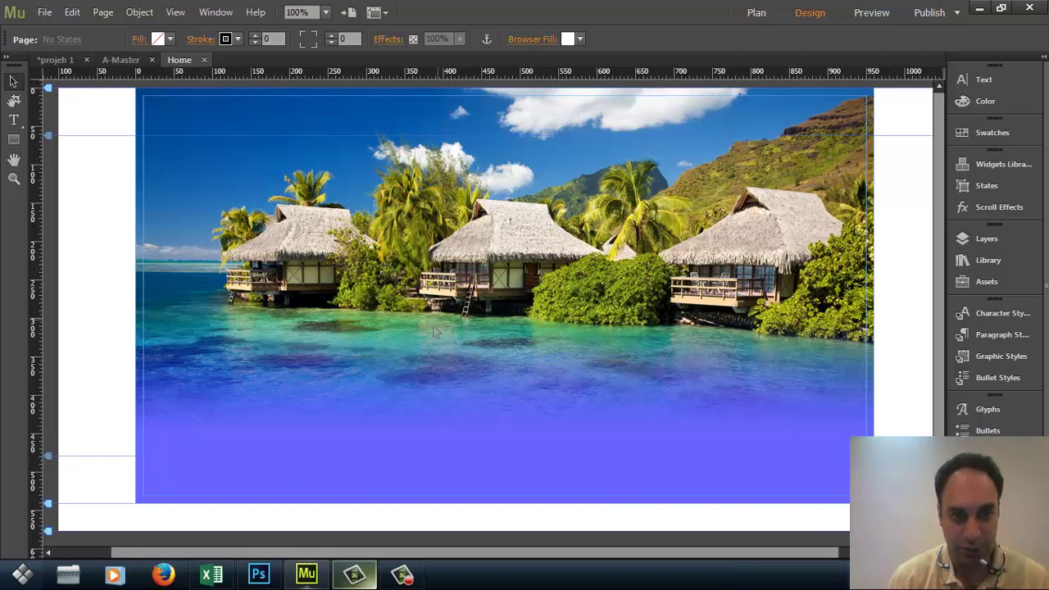
pyautogui.click(258, 575)
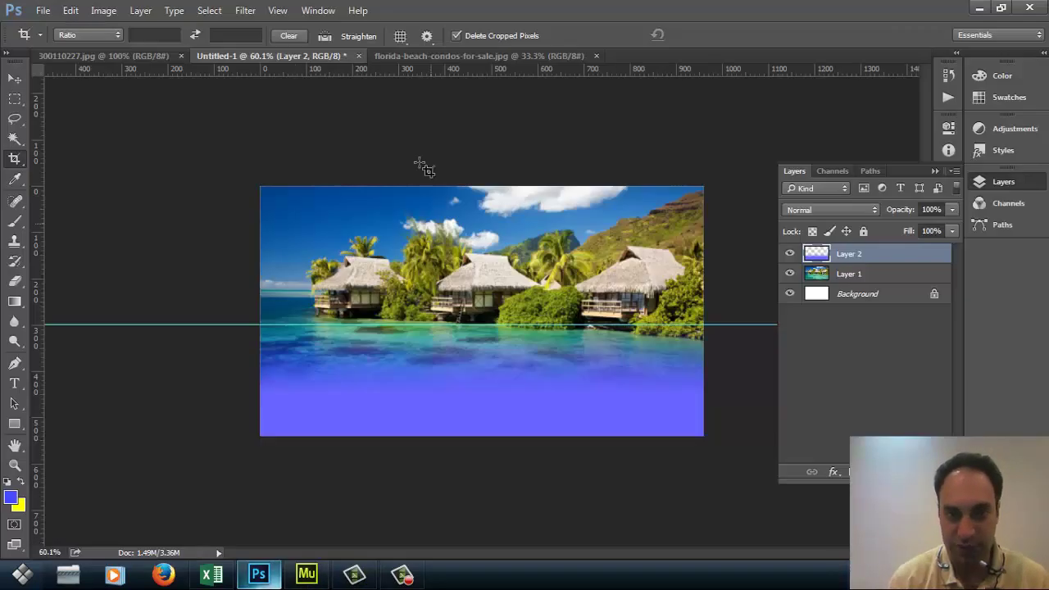
pyautogui.click(408, 57)
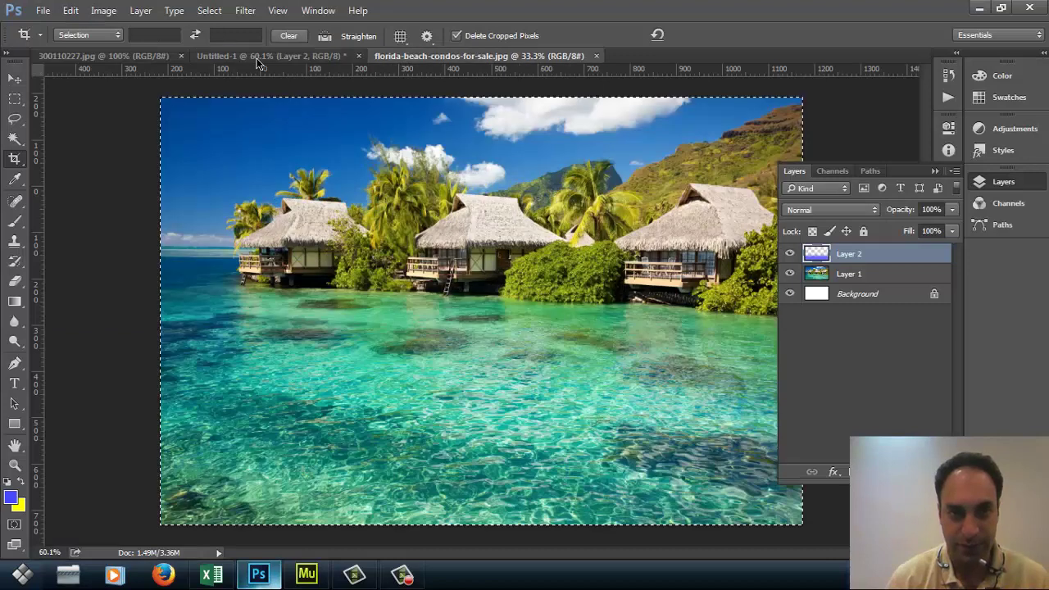
pyautogui.click(61, 57)
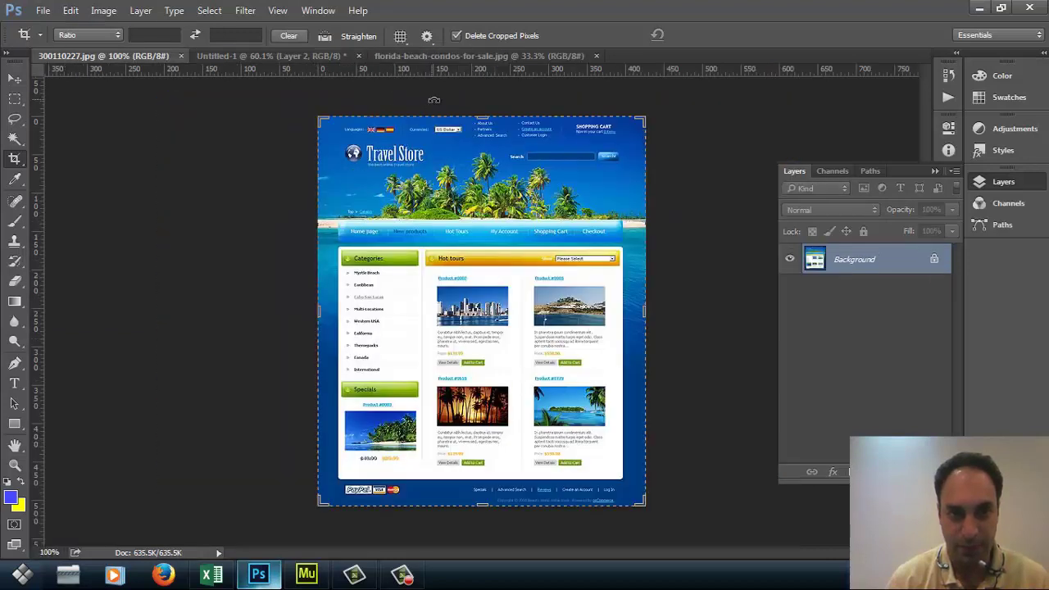
pyautogui.click(16, 82)
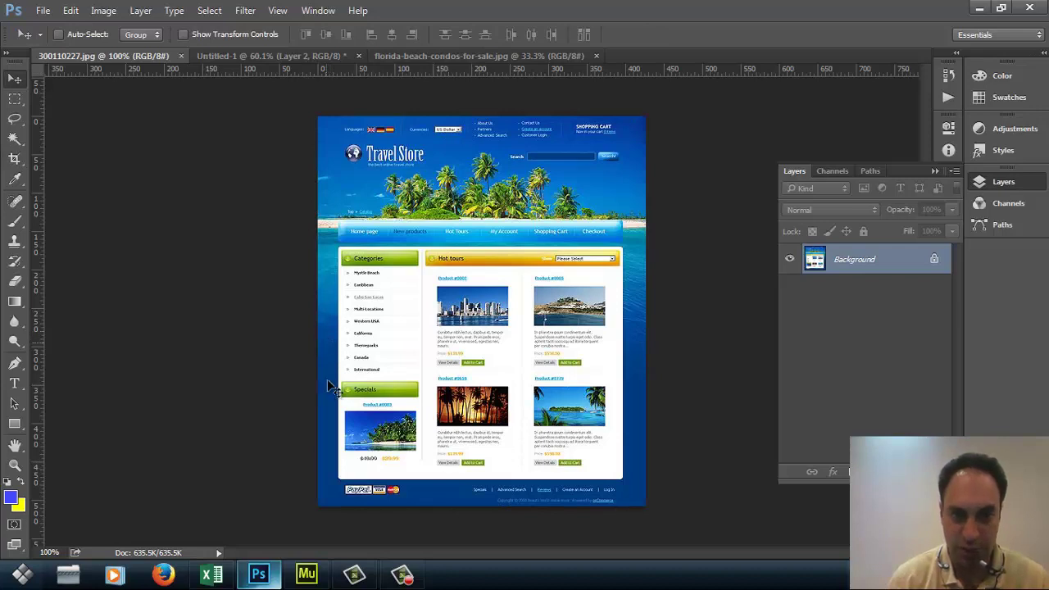
pyautogui.click(305, 573)
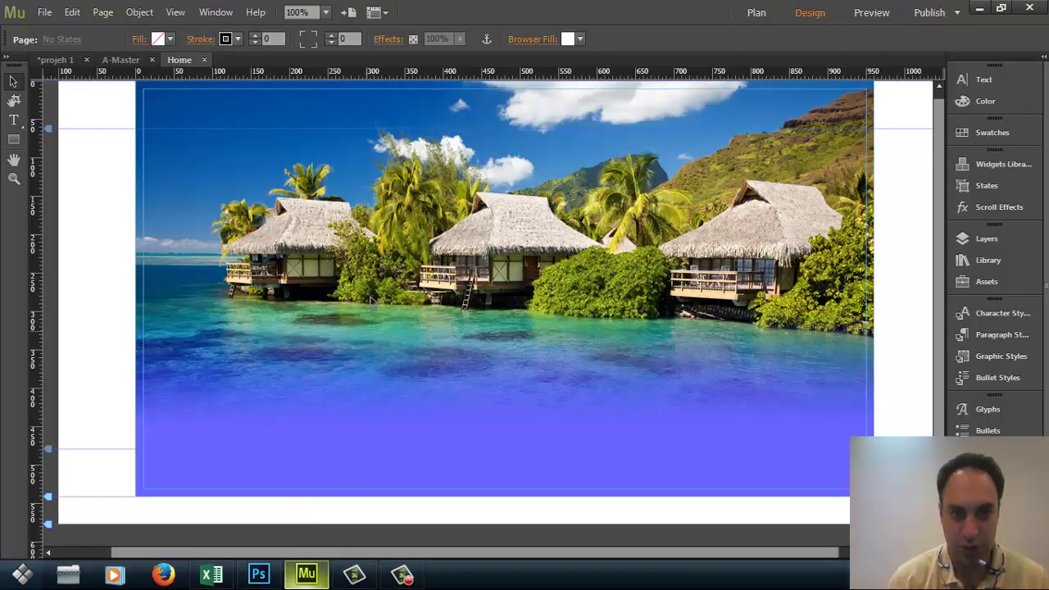
# - Close the Home page and bring up the A-Master page for editing
pyautogui.hotkey('ctrl', '-')
pyautogui.hotkey('ctrl', '-')
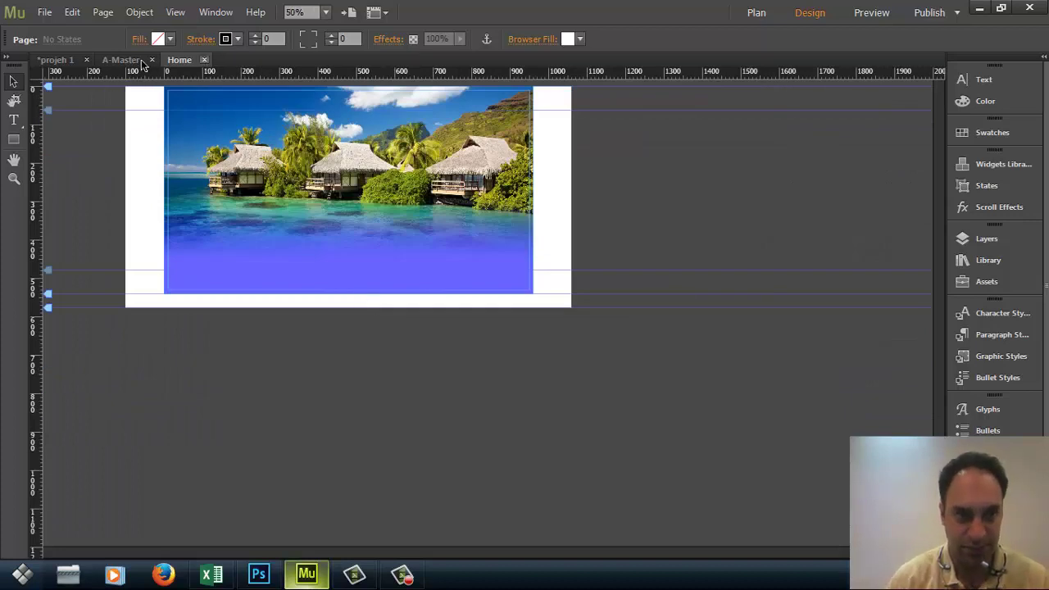
pyautogui.hotkey('ctrl', 'w')
pyautogui.click(133, 61)
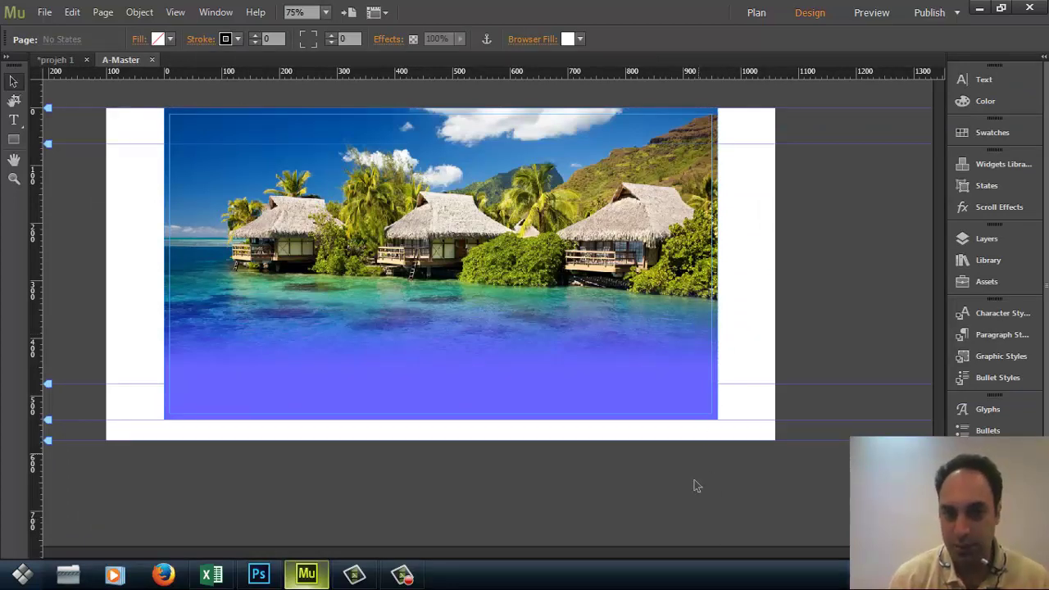
# - Set the minimum height of A-Master to 1000 in its page properties
pyautogui.click(103, 12)
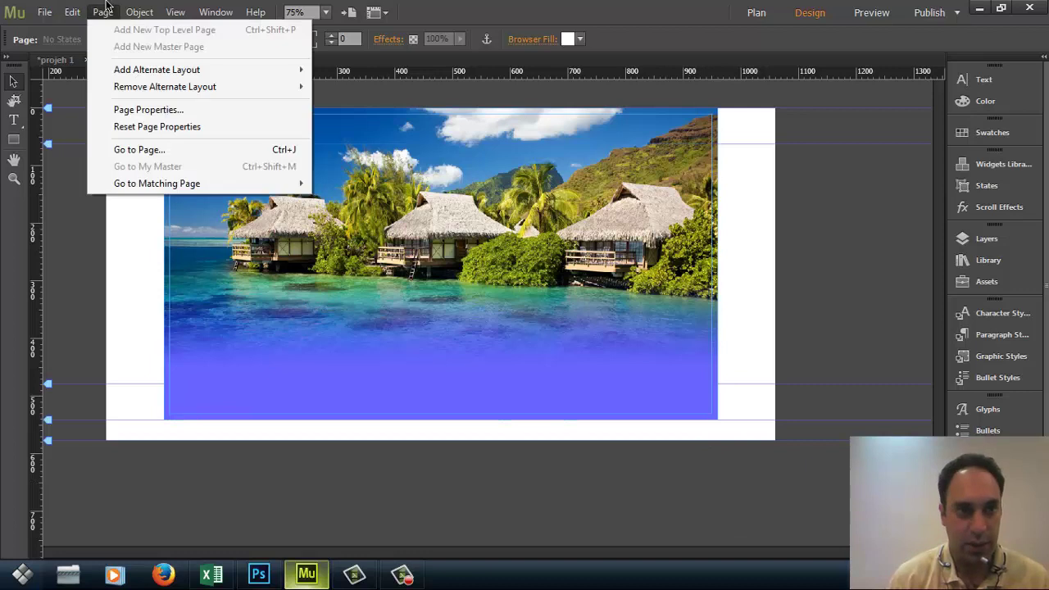
pyautogui.click(114, 109)
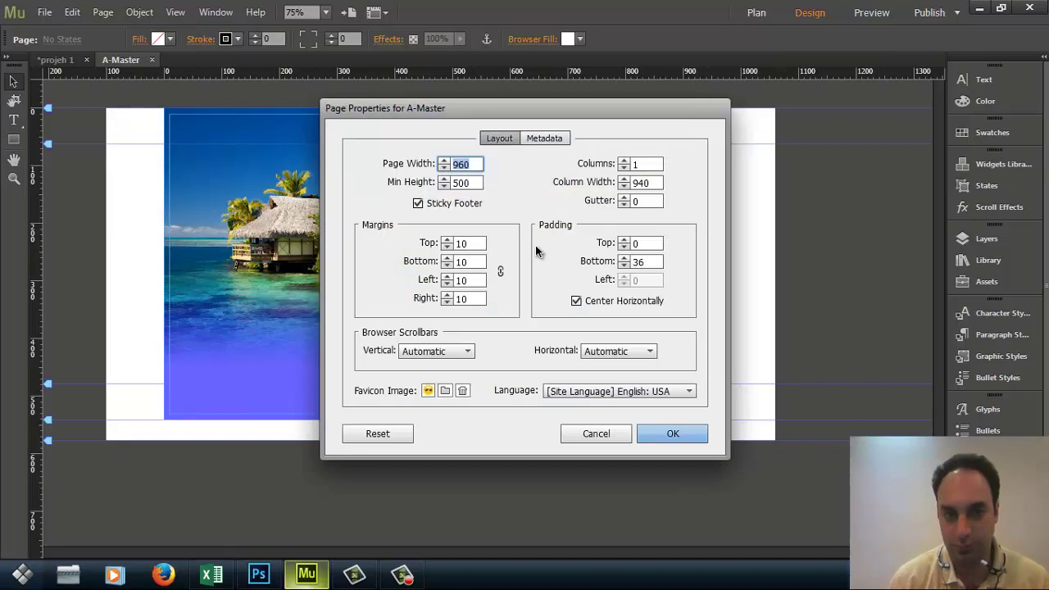
pyautogui.doubleClick(473, 183)
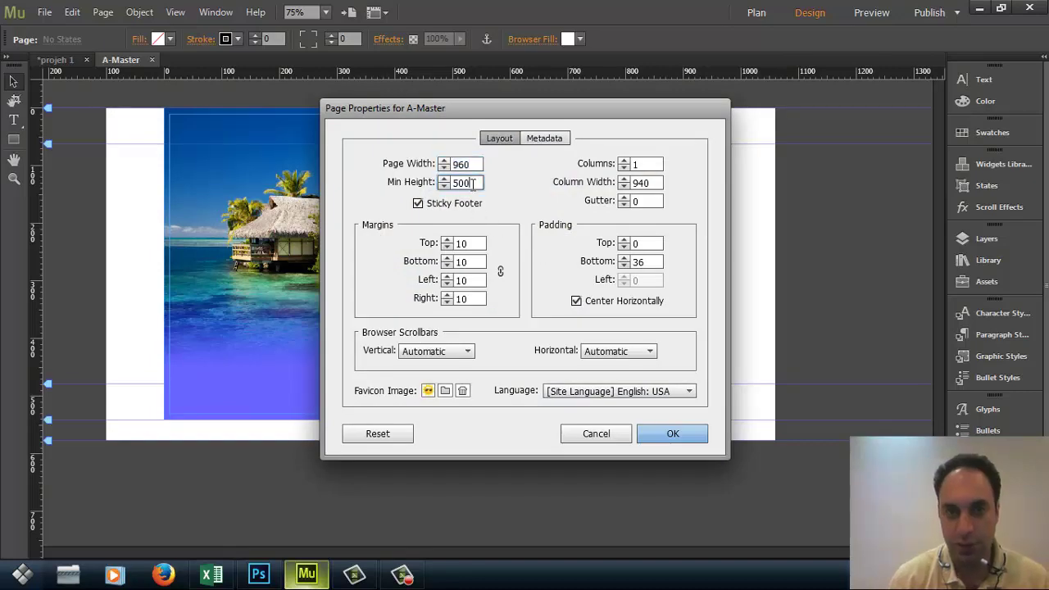
pyautogui.write('1000')
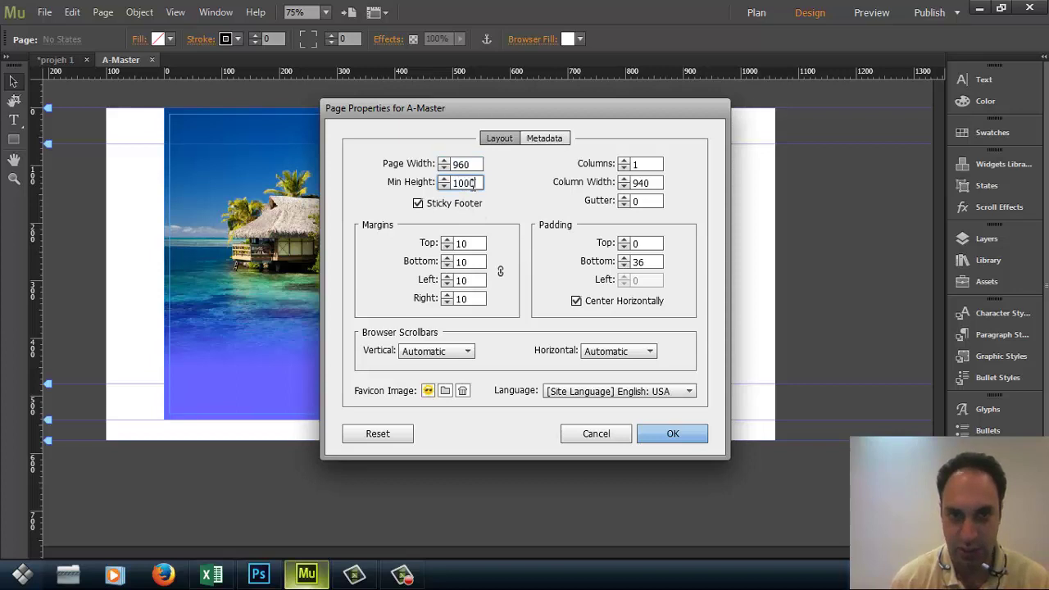
pyautogui.click(654, 438)
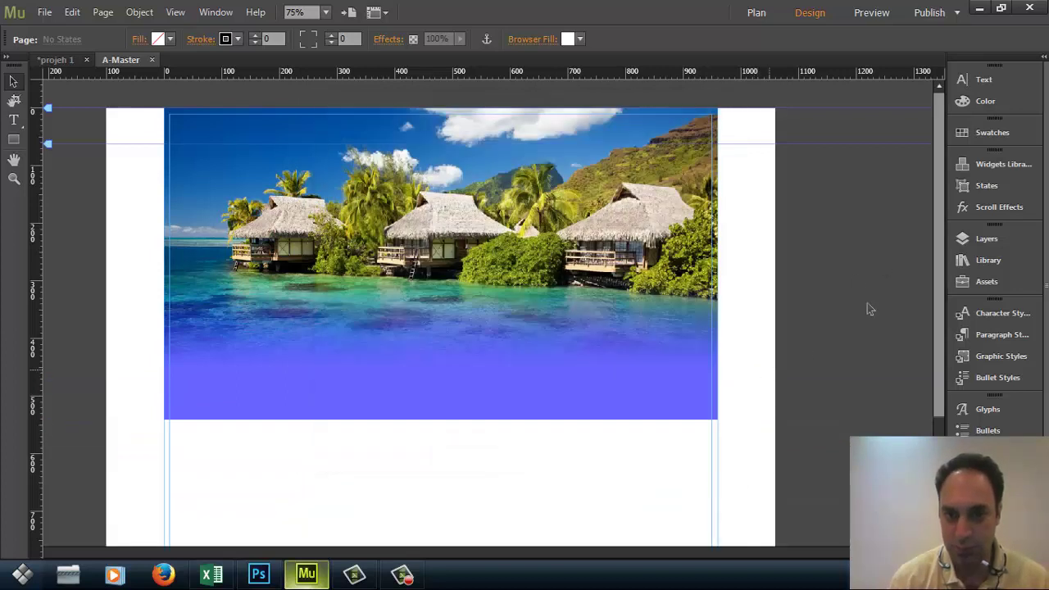
# - Draw a rectangle 960 px wide and about 452 px high in the empty area below the beach image
pyautogui.moveTo(936, 263); pyautogui.dragTo(936, 422)
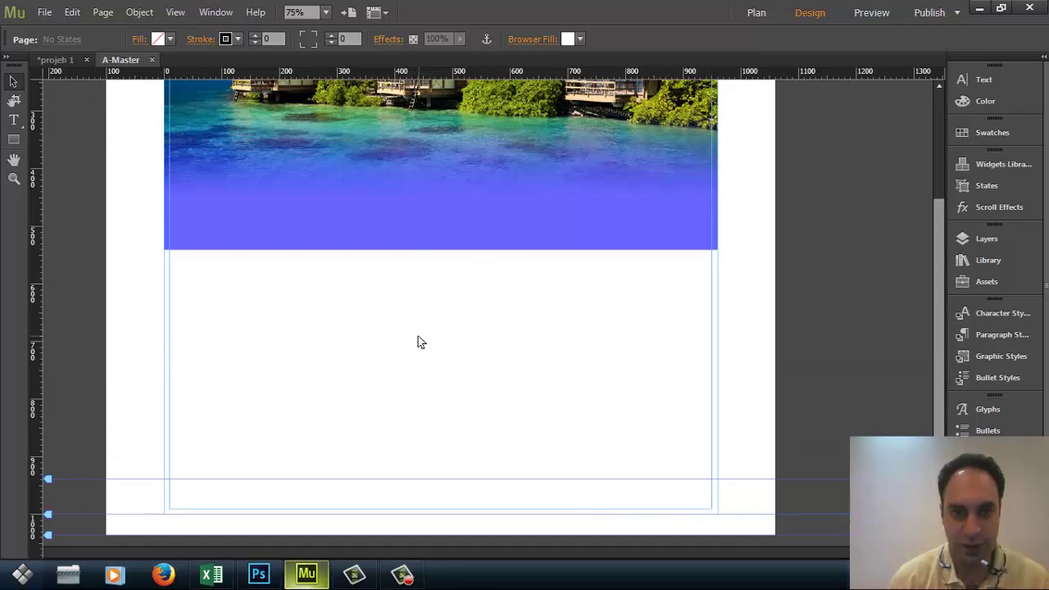
pyautogui.click(13, 140)
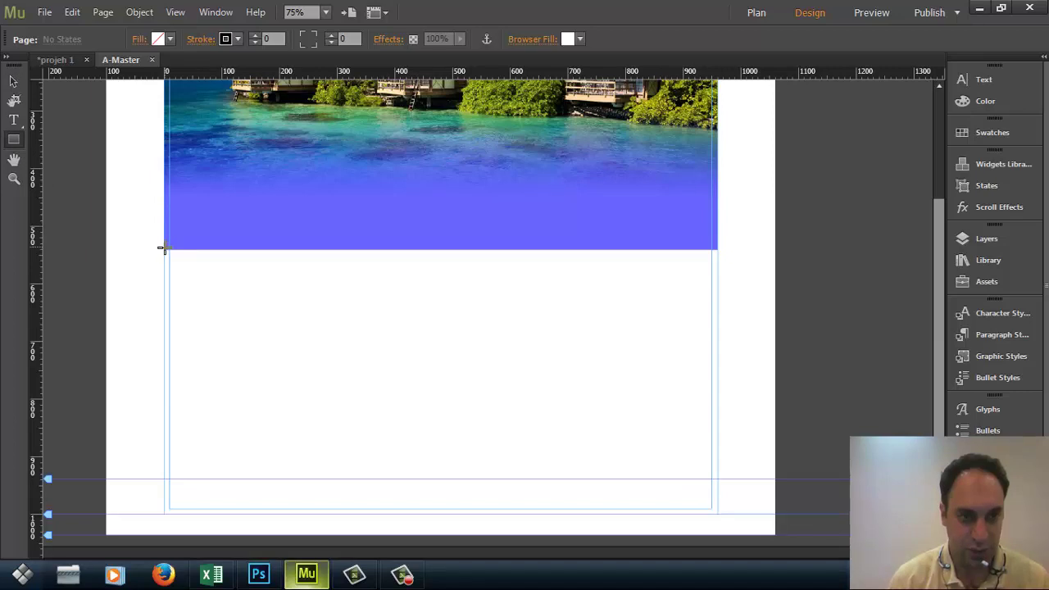
pyautogui.moveTo(162, 249); pyautogui.dragTo(714, 487)
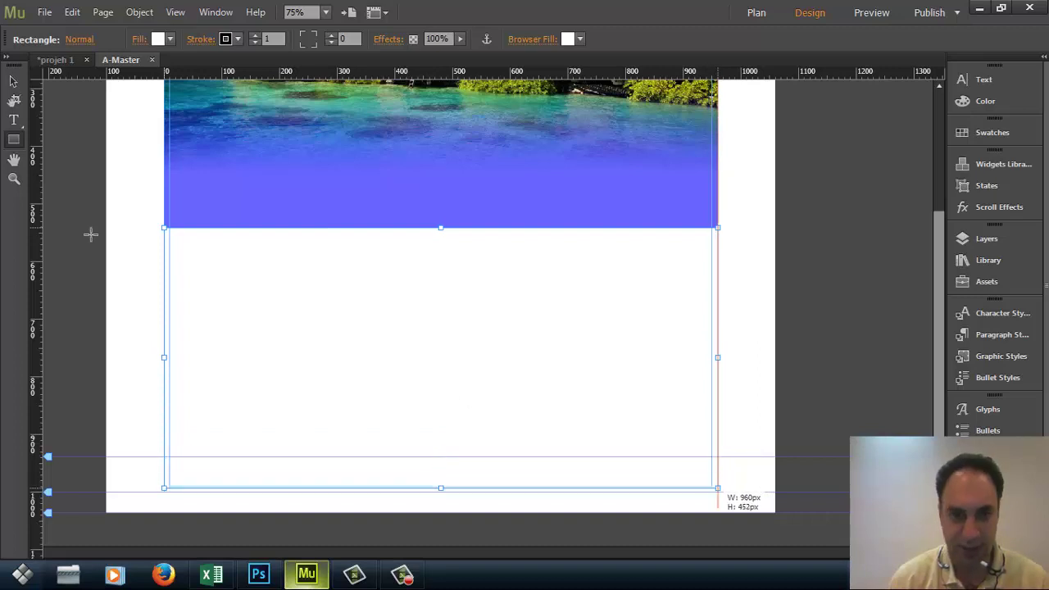
# - Extend the rectangle's lower edge to the page-bottom guide and its upper edge over the image's blue area to about Y 467
pyautogui.click(14, 82)
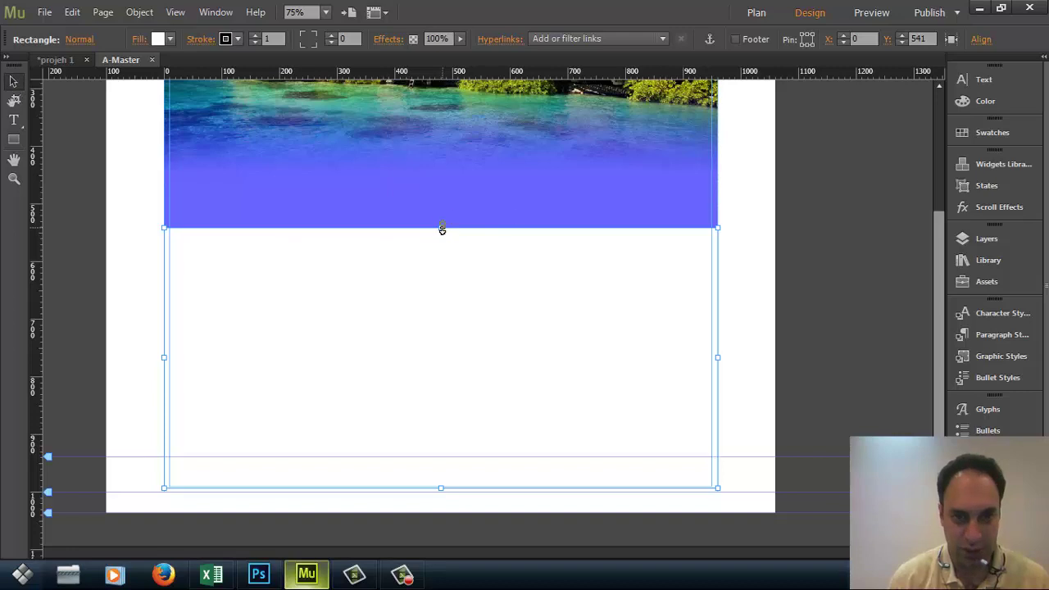
pyautogui.moveTo(443, 228); pyautogui.dragTo(444, 215)
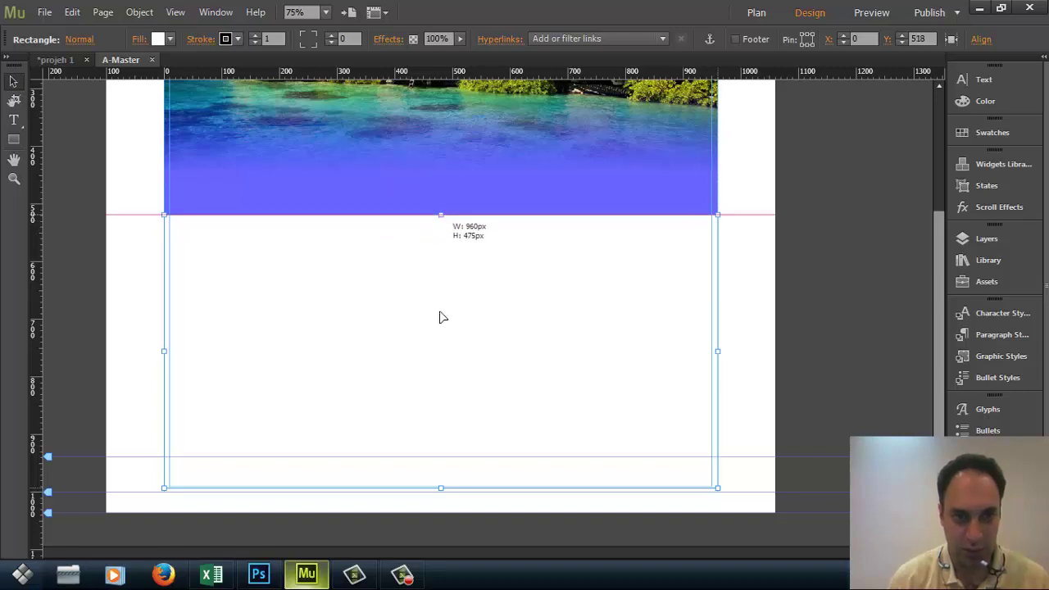
pyautogui.moveTo(441, 488); pyautogui.dragTo(441, 491)
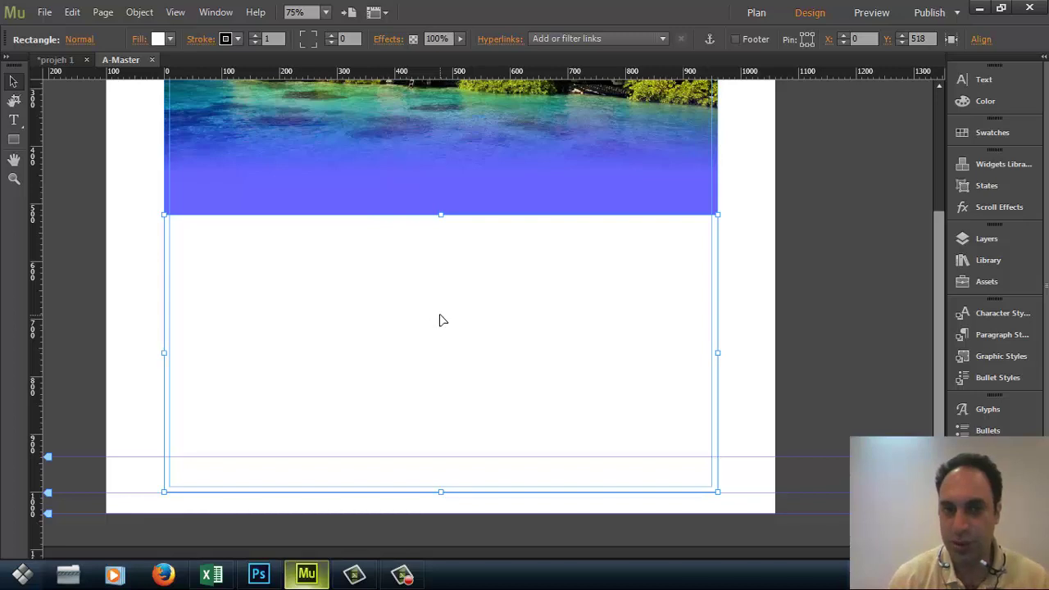
pyautogui.moveTo(439, 215); pyautogui.dragTo(416, 183)
# - Fill the rectangle with the blue 6965FF sampled from the faded lower part of the beach image and deselect it
pyautogui.click(171, 40)
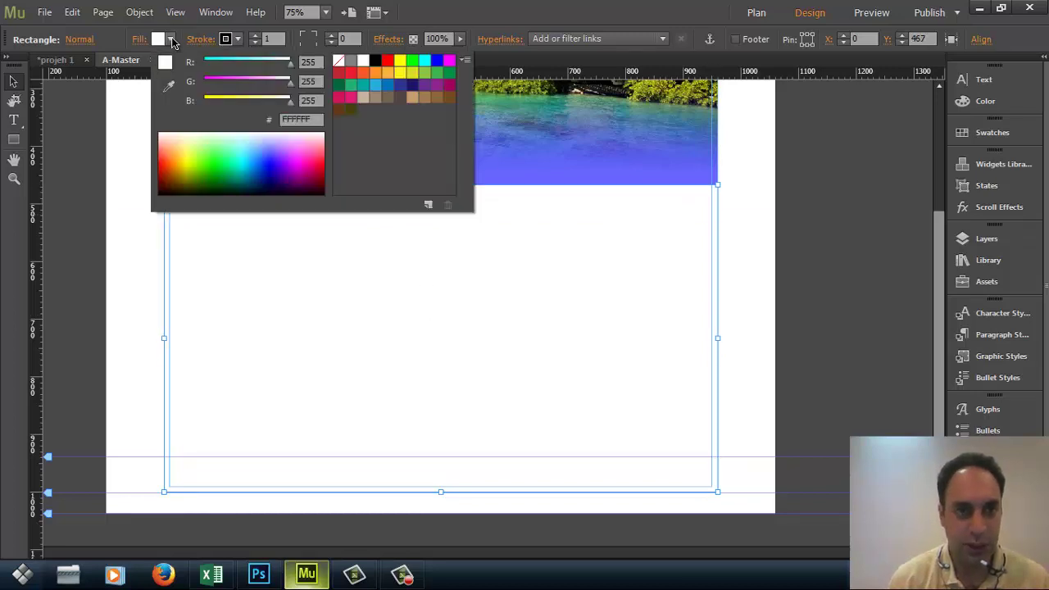
pyautogui.click(340, 63)
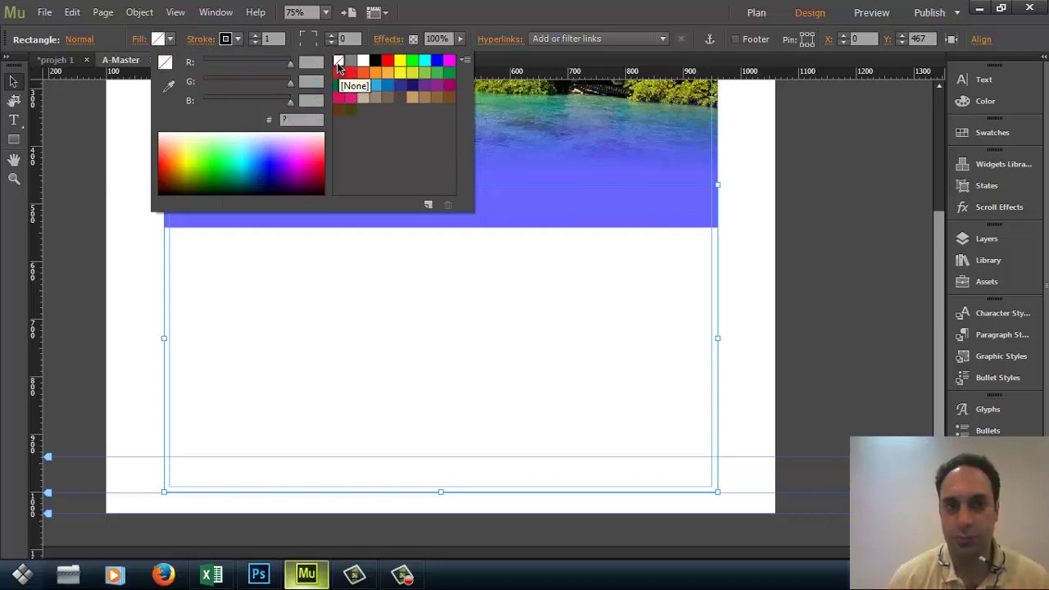
pyautogui.click(169, 85)
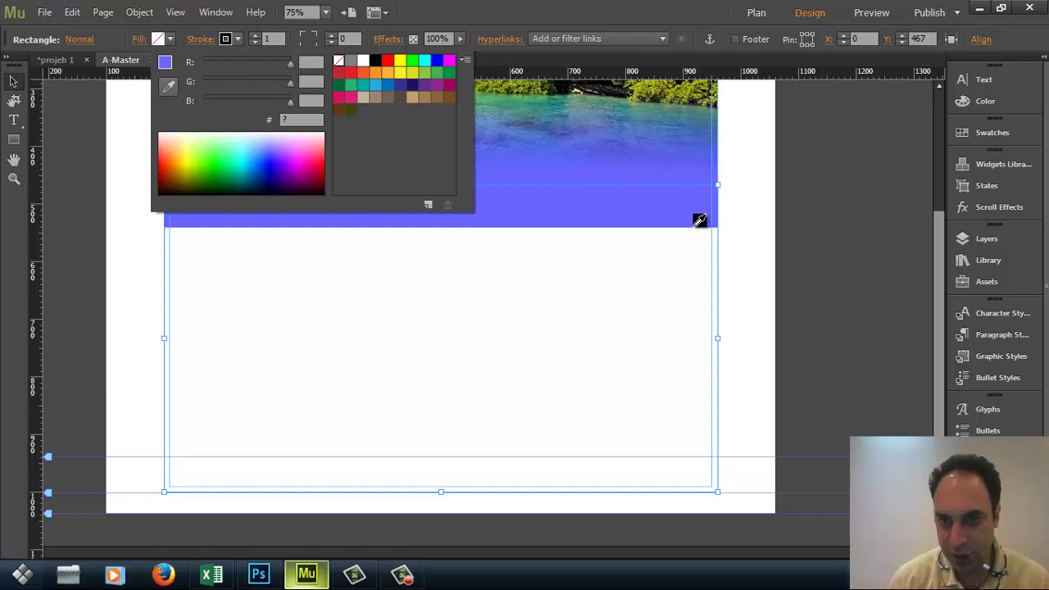
pyautogui.click(700, 221)
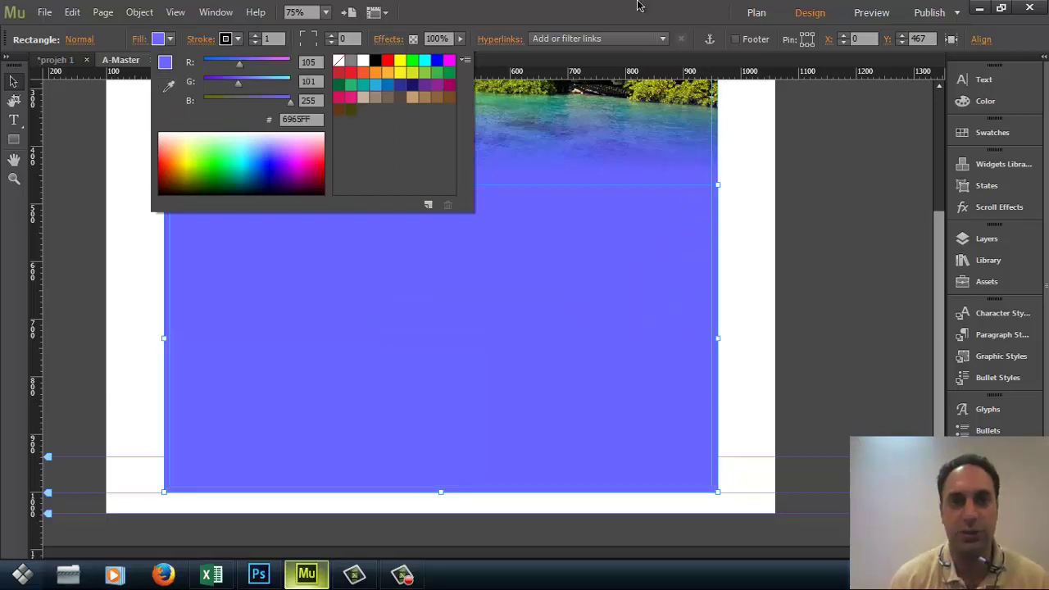
pyautogui.click(279, 123)
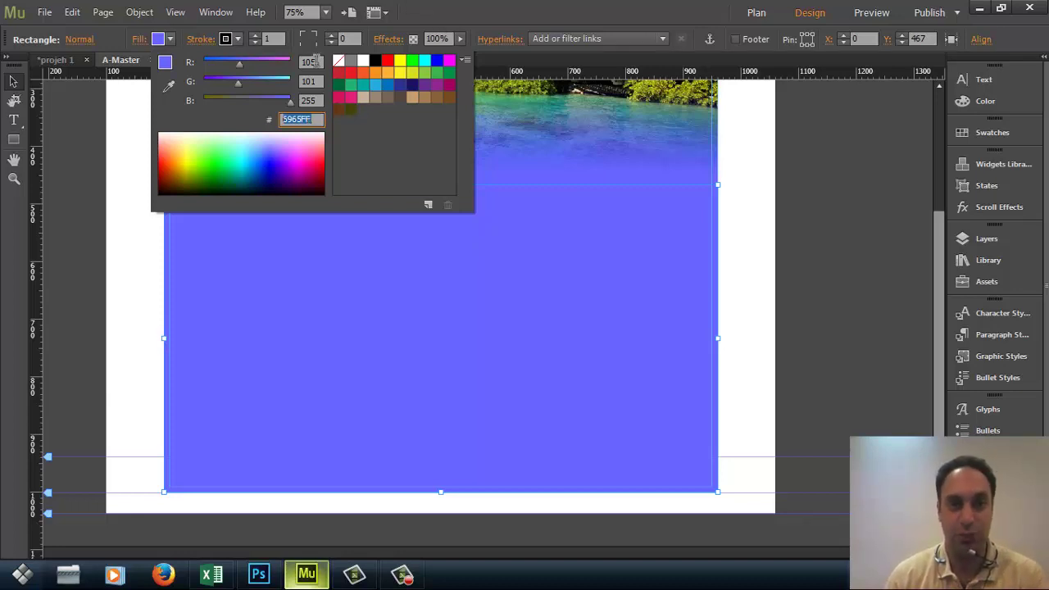
pyautogui.click(488, 14)
pyautogui.scroll(1, 561, 198)
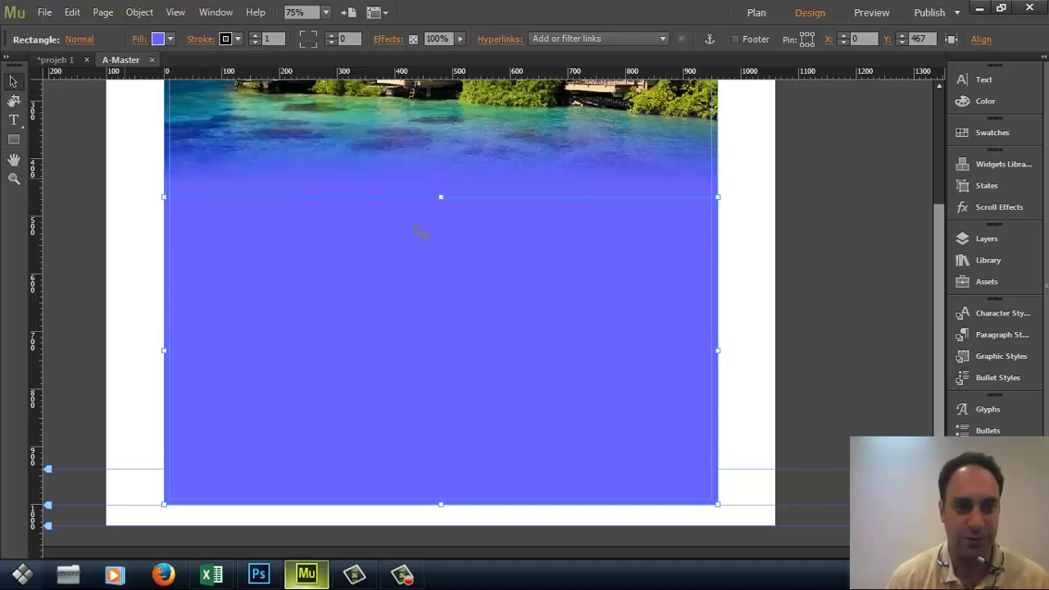
pyautogui.press('Escape')
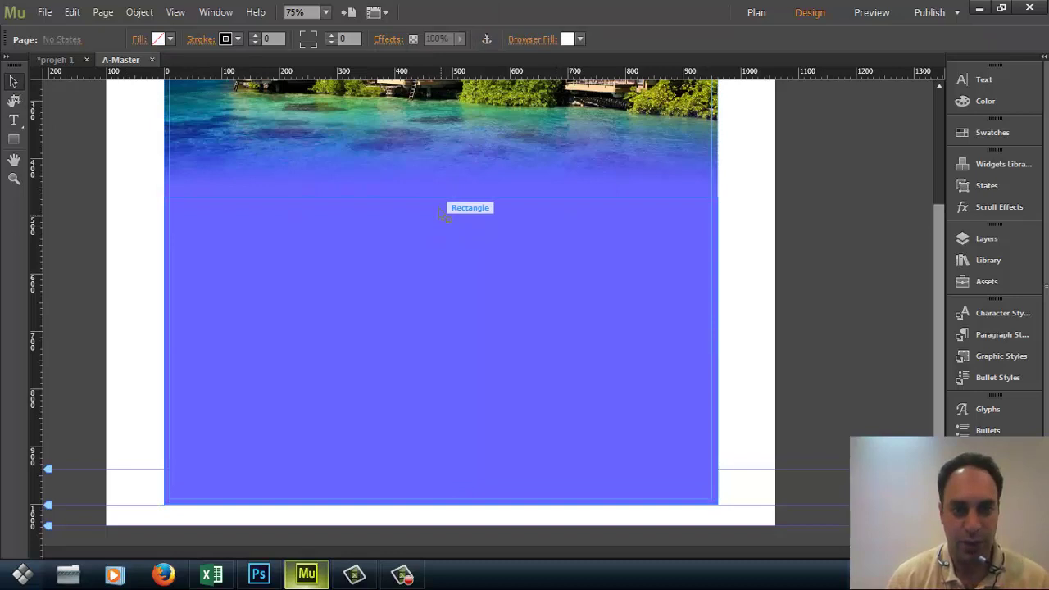
# - Select the blue rectangle below the beach image and set its stroke colour to None
pyautogui.click(509, 245)
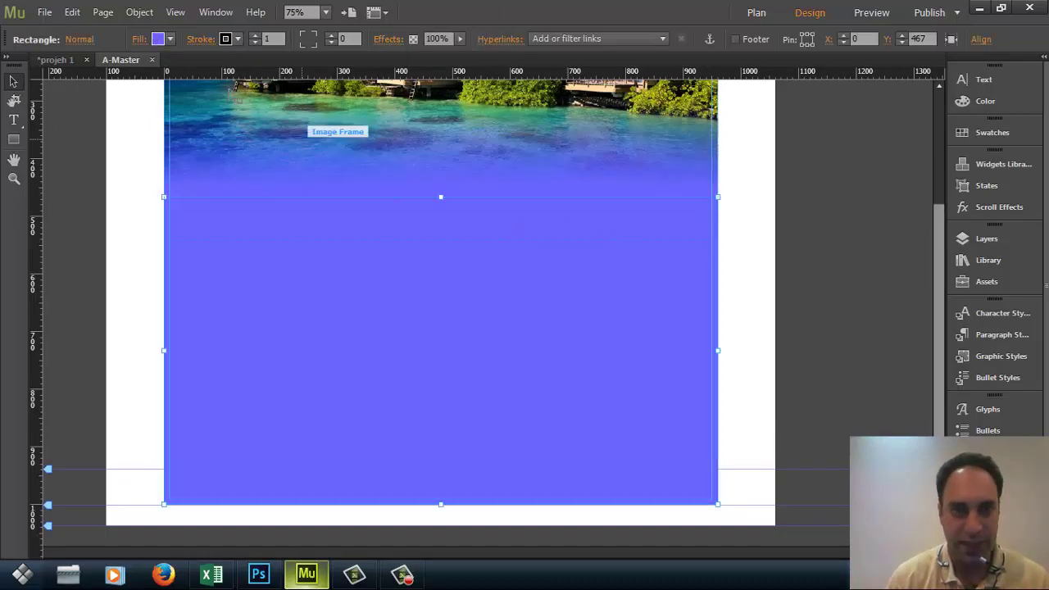
pyautogui.click(143, 256)
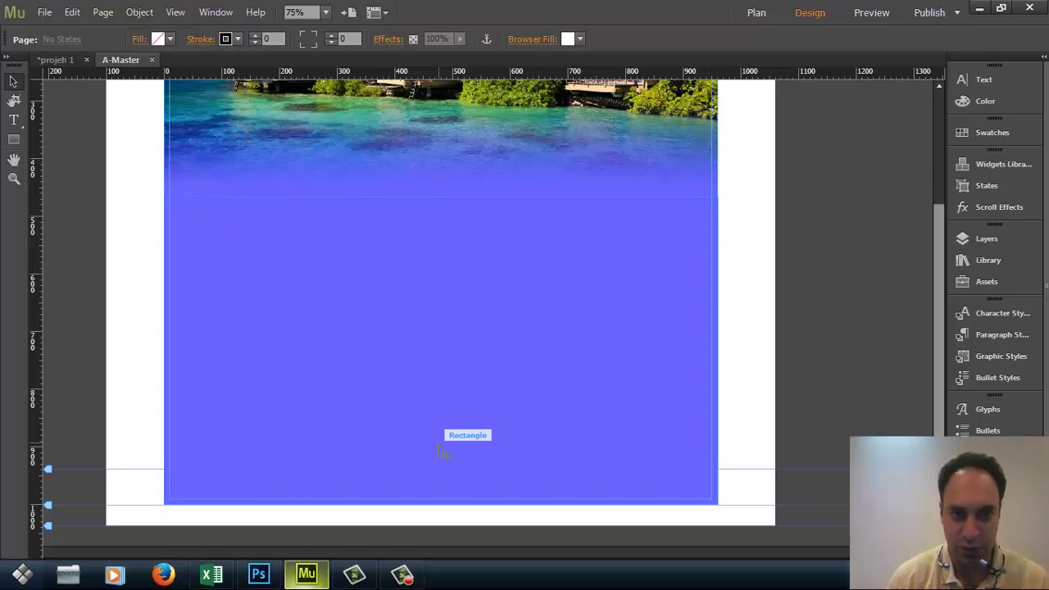
pyautogui.click(300, 304)
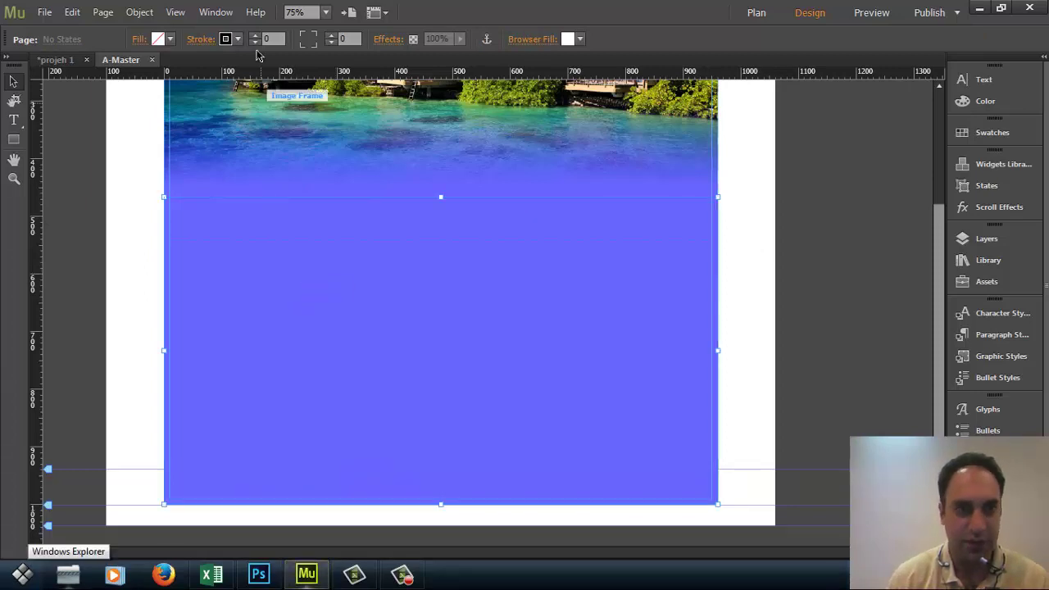
pyautogui.click(238, 39)
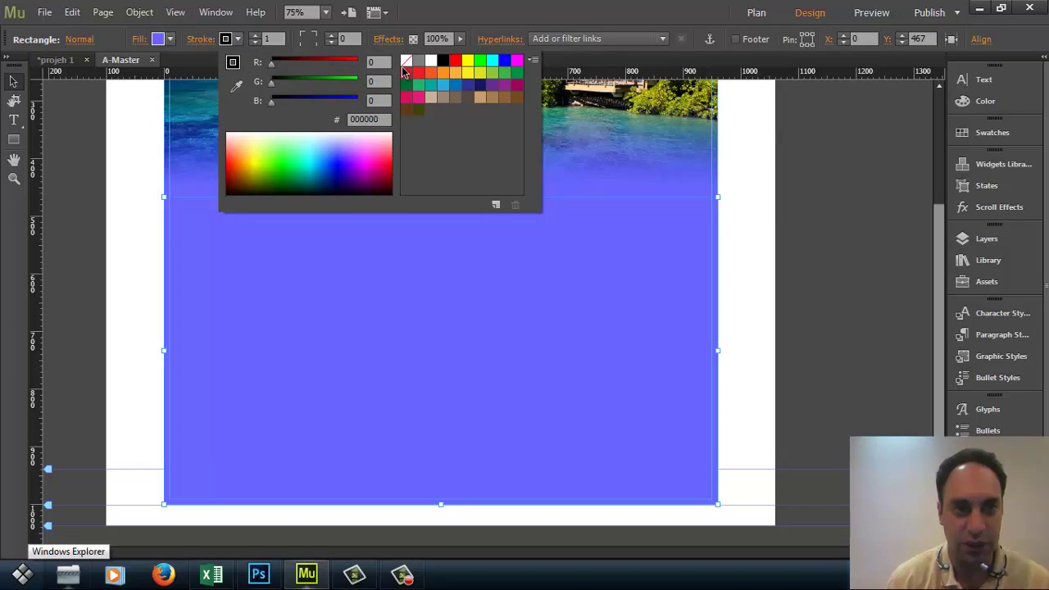
pyautogui.click(407, 66)
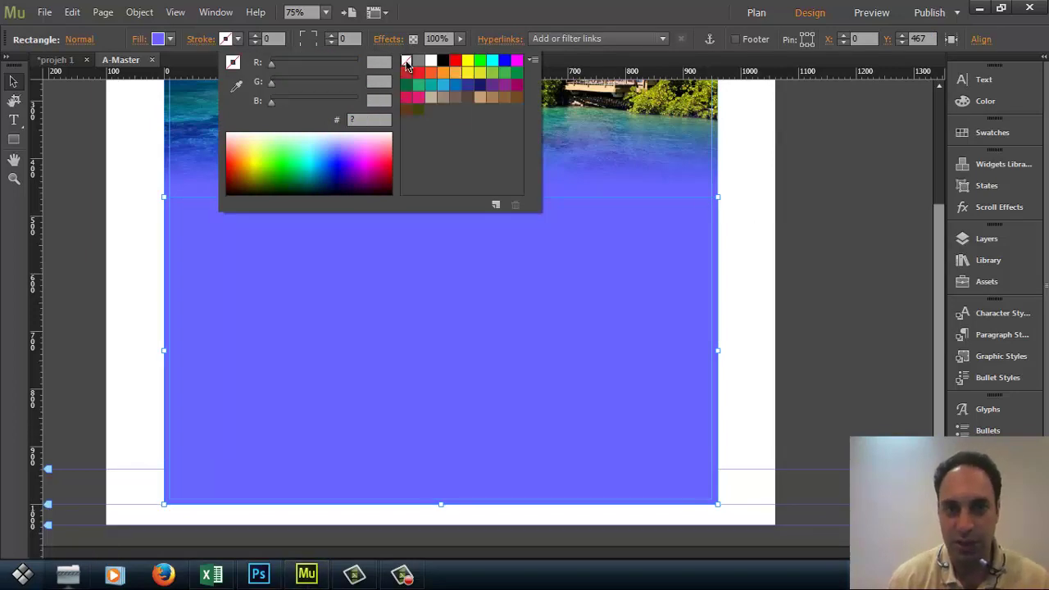
pyautogui.click(740, 151)
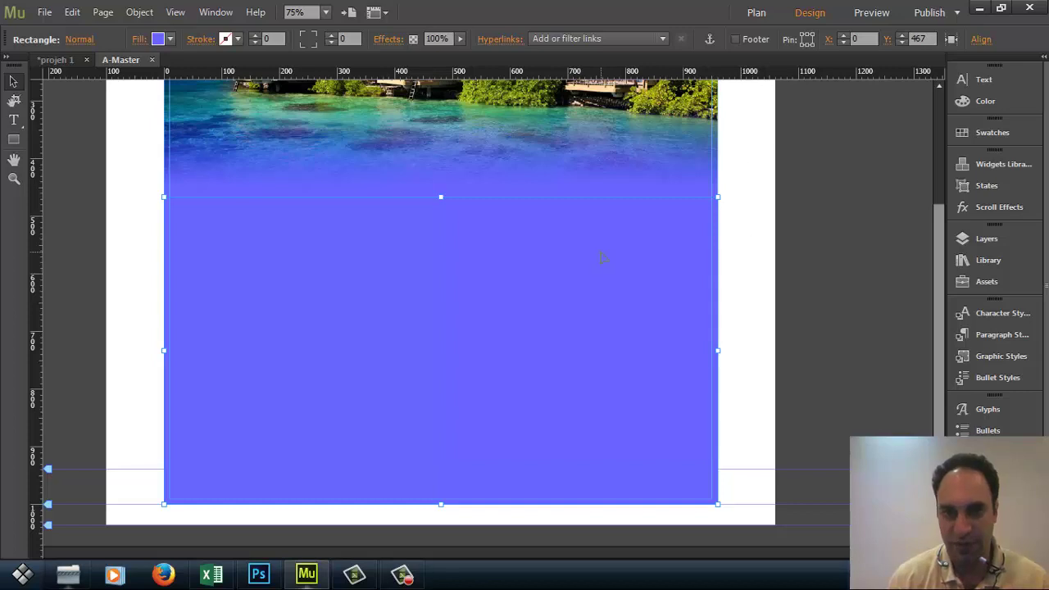
# - Change the rectangle's fill to the dark yellow BCAA00
pyautogui.rightClick(610, 308)
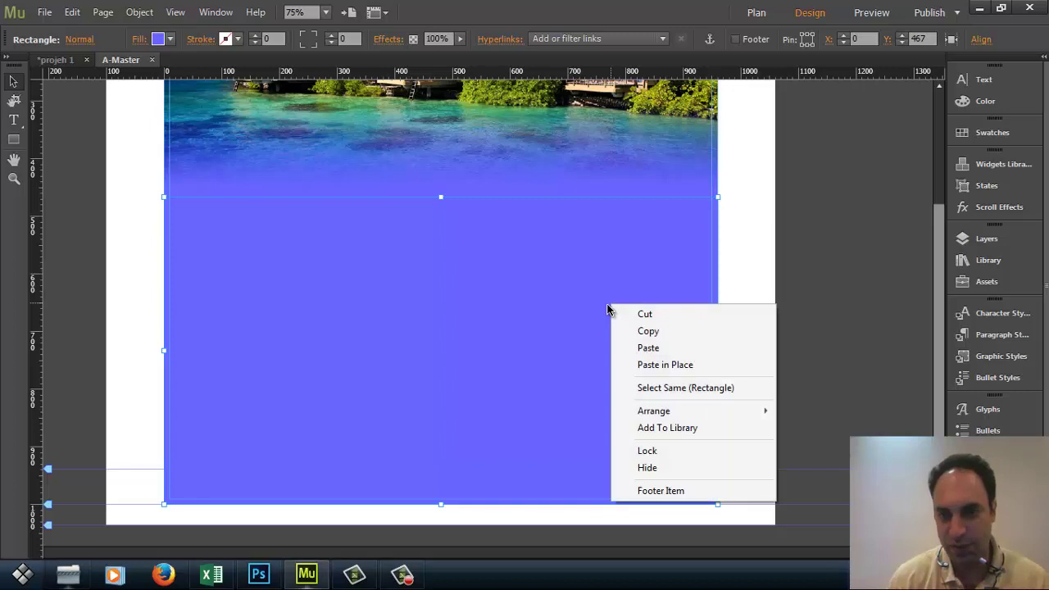
pyautogui.click(170, 39)
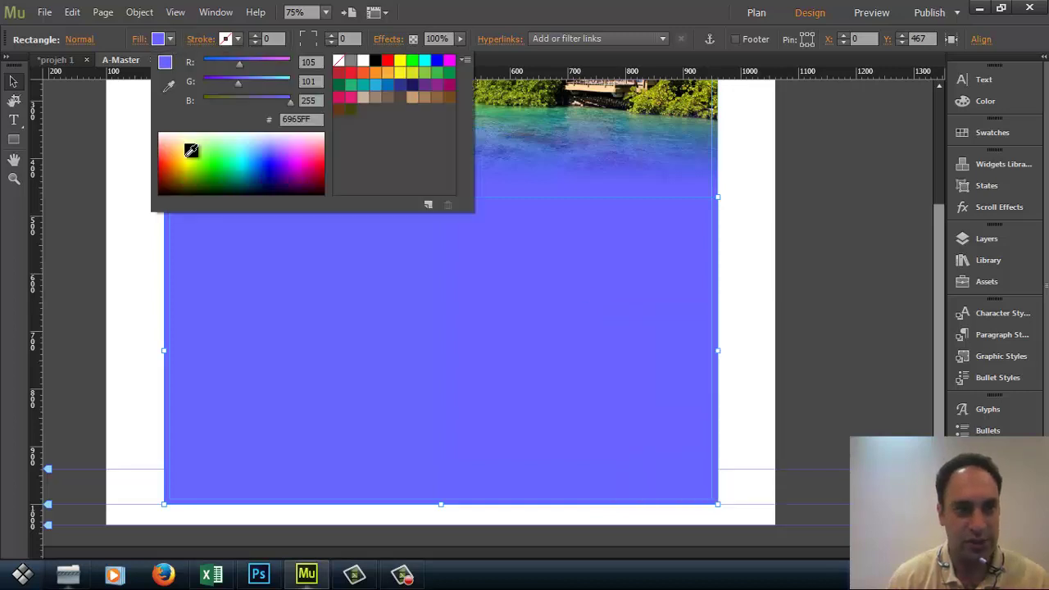
pyautogui.click(185, 160)
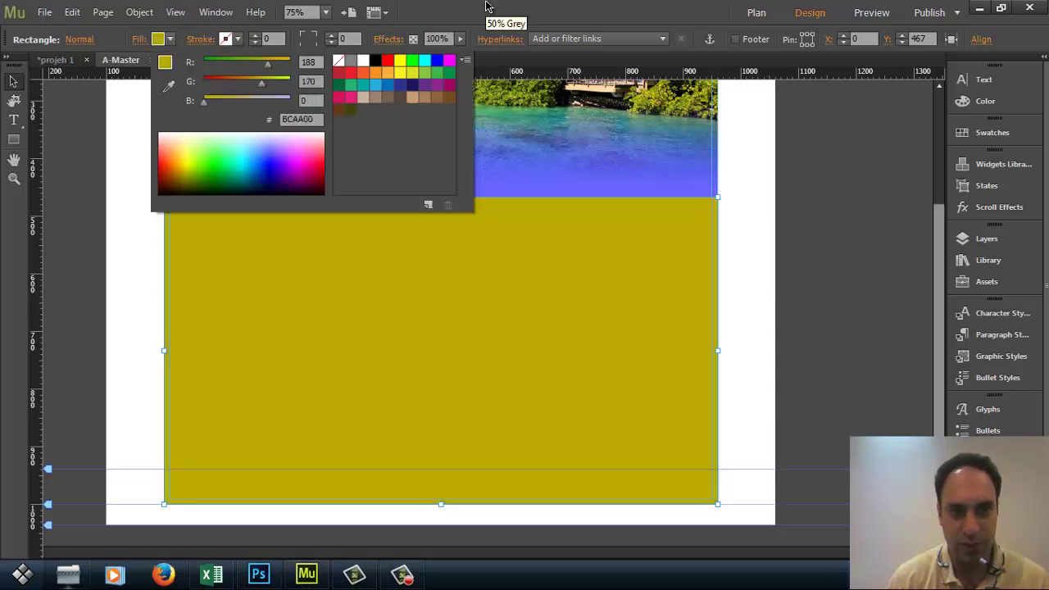
# - Send the dark yellow rectangle to the back, behind the beach image, and deselect it
pyautogui.click(438, 273)
pyautogui.rightClick(437, 272)
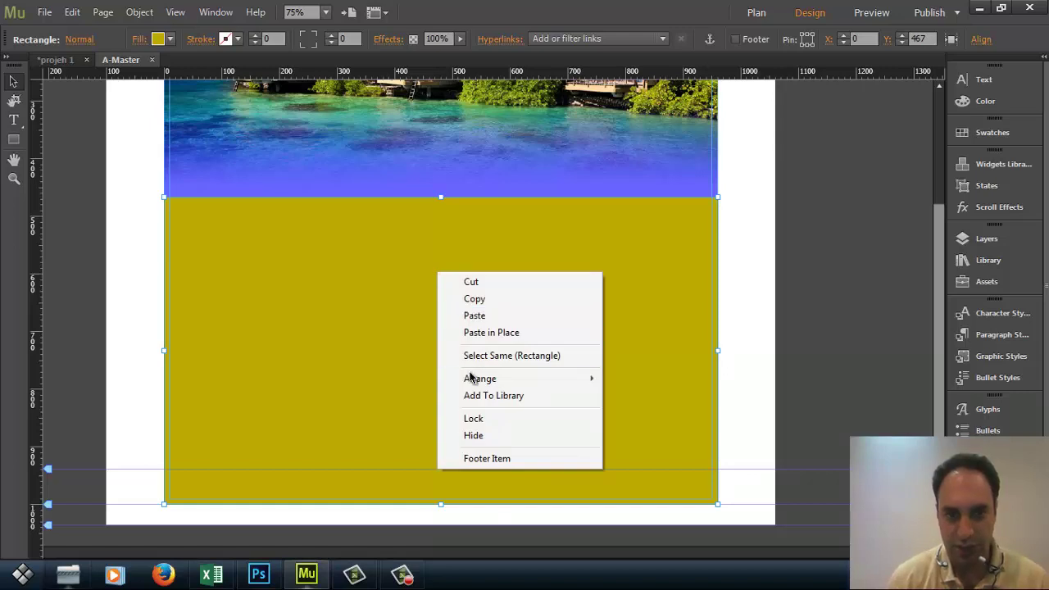
pyautogui.moveTo(472, 382)
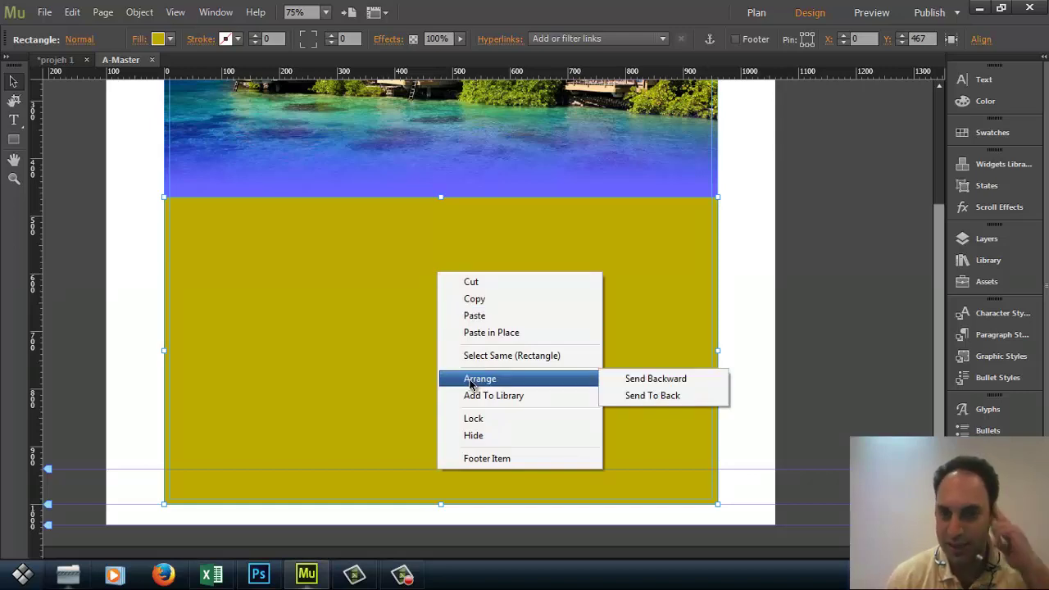
pyautogui.click(616, 398)
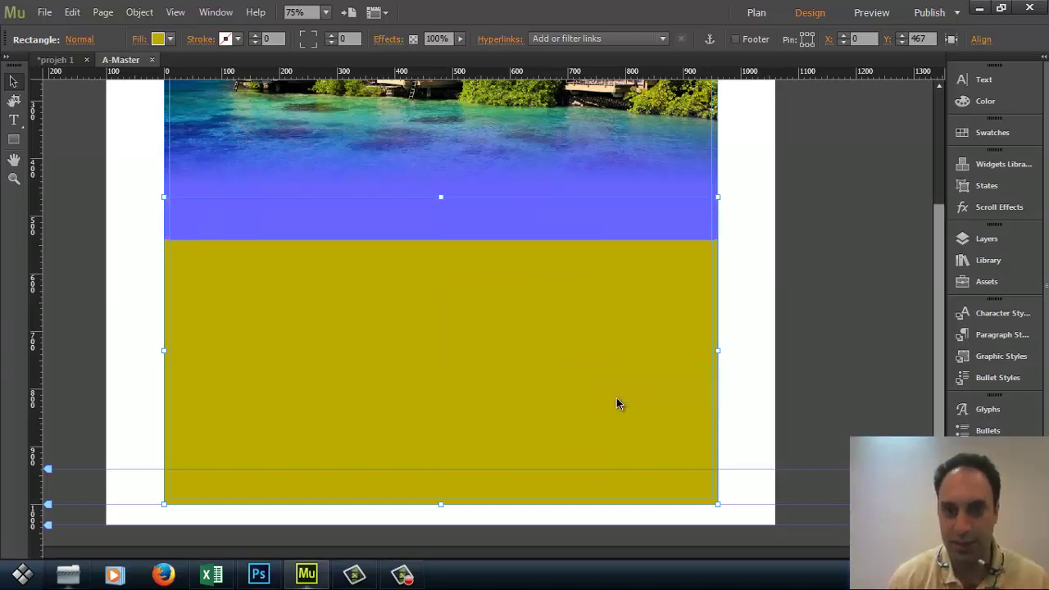
pyautogui.click(744, 262)
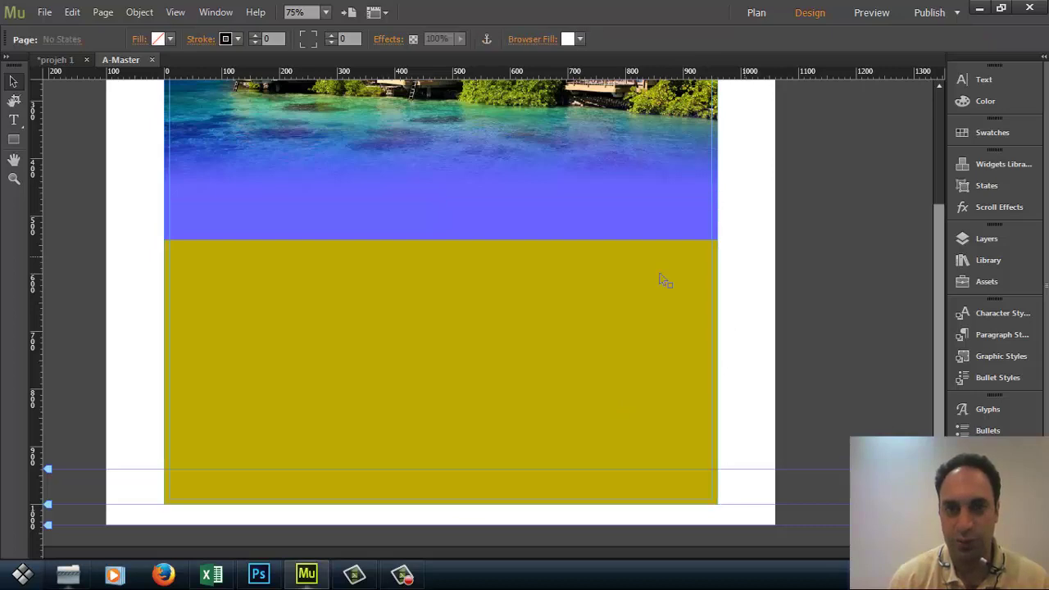
# - Change the rectangle's fill back to the blue matching the faded lower part of the beach image and deselect it
pyautogui.click(160, 38)
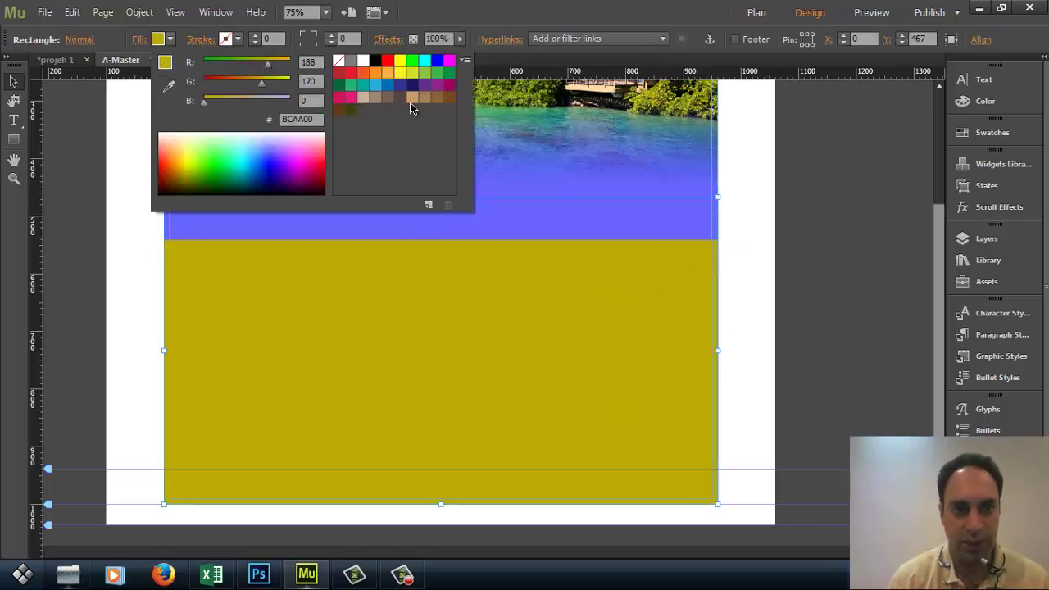
pyautogui.click(717, 243)
pyautogui.click(741, 232)
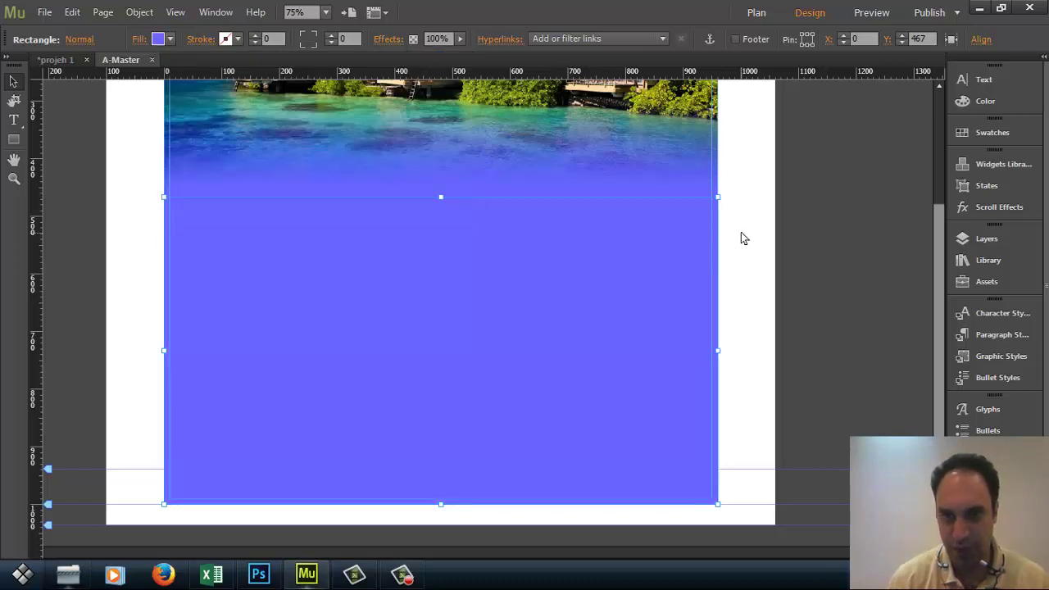
pyautogui.click(741, 232)
# - Check the page thumbnails in the projeh 1 site plan and return to the A-Master page
pyautogui.scroll(1, 743, 233)
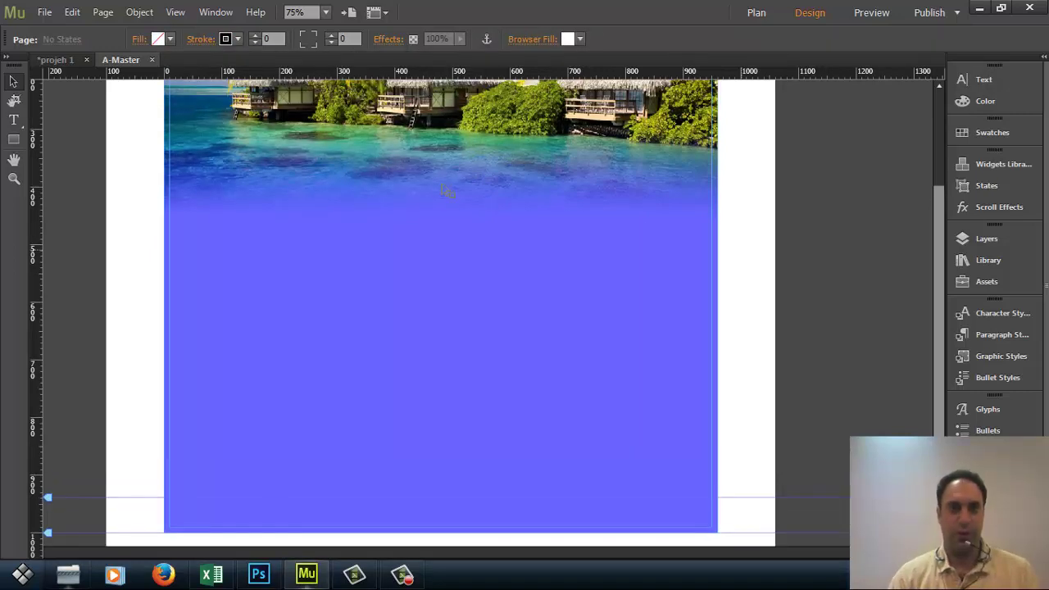
pyautogui.click(55, 60)
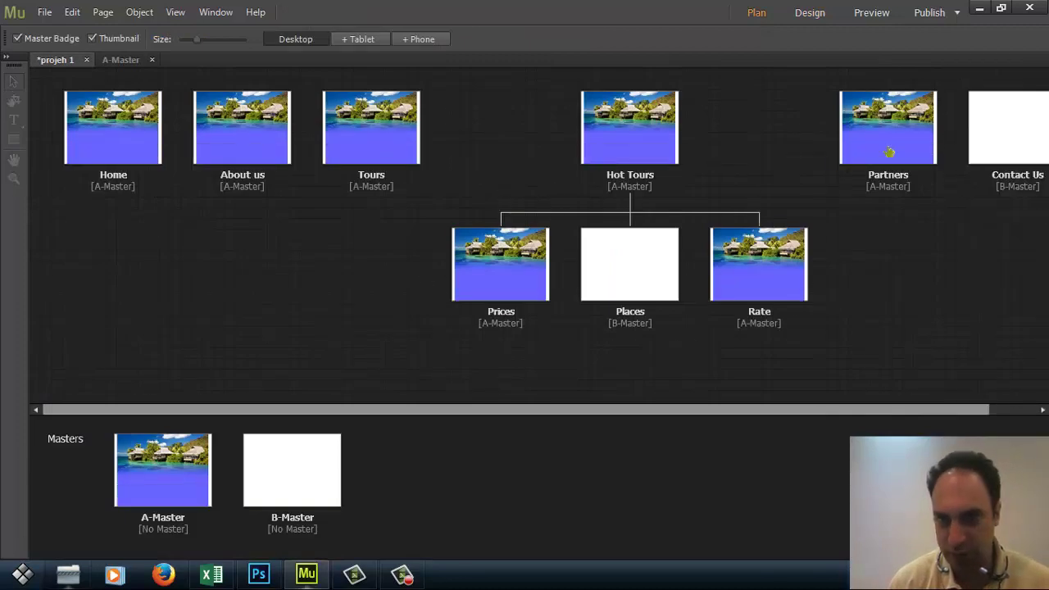
pyautogui.doubleClick(186, 453)
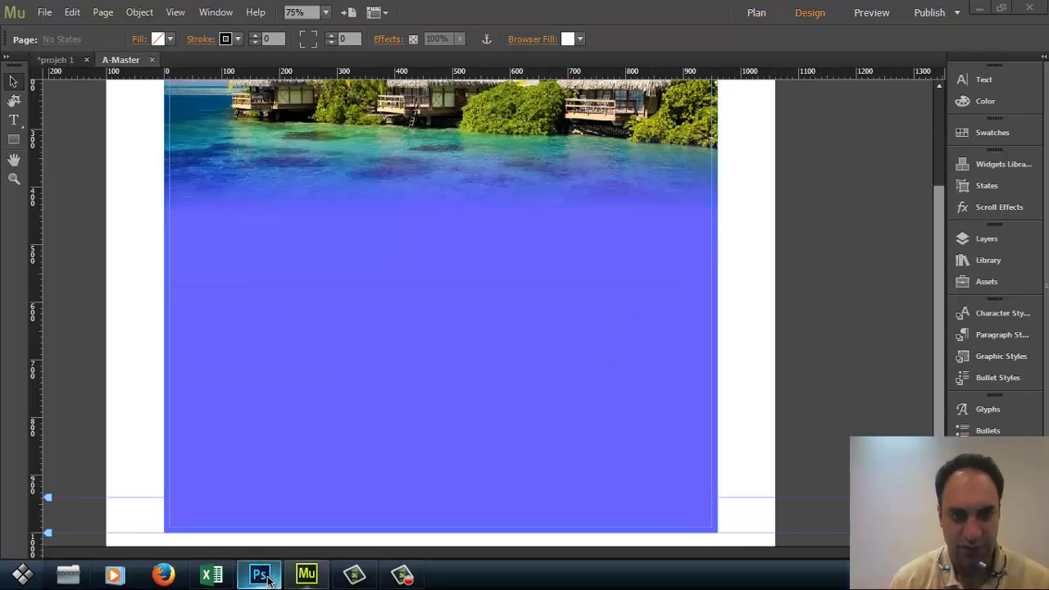
# - Switch to Photoshop to view the Travel Store template, and return to Muse to compare it with the A-Master background
pyautogui.click(259, 574)
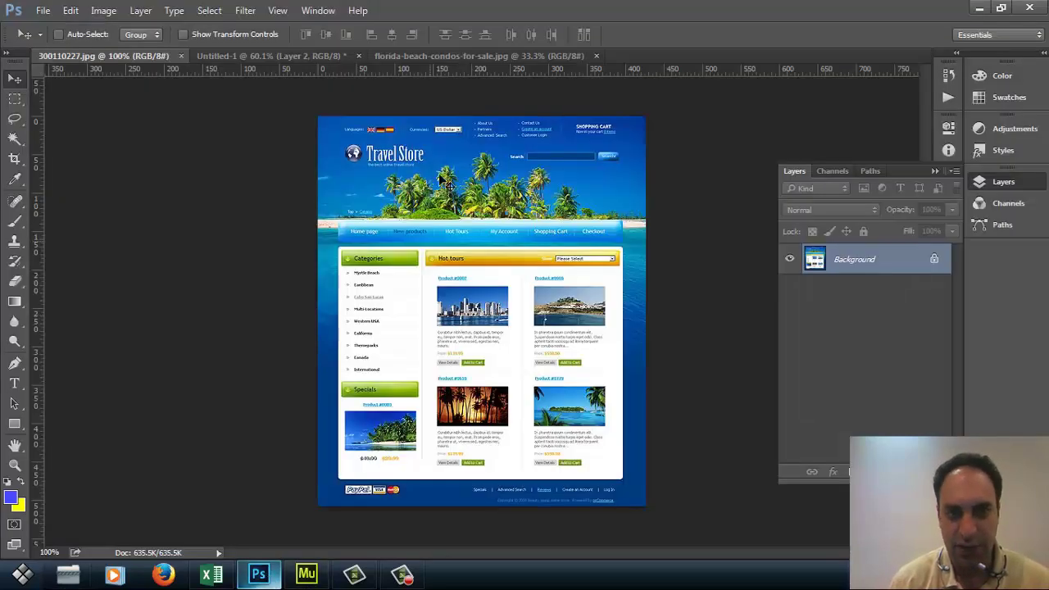
pyautogui.click(308, 577)
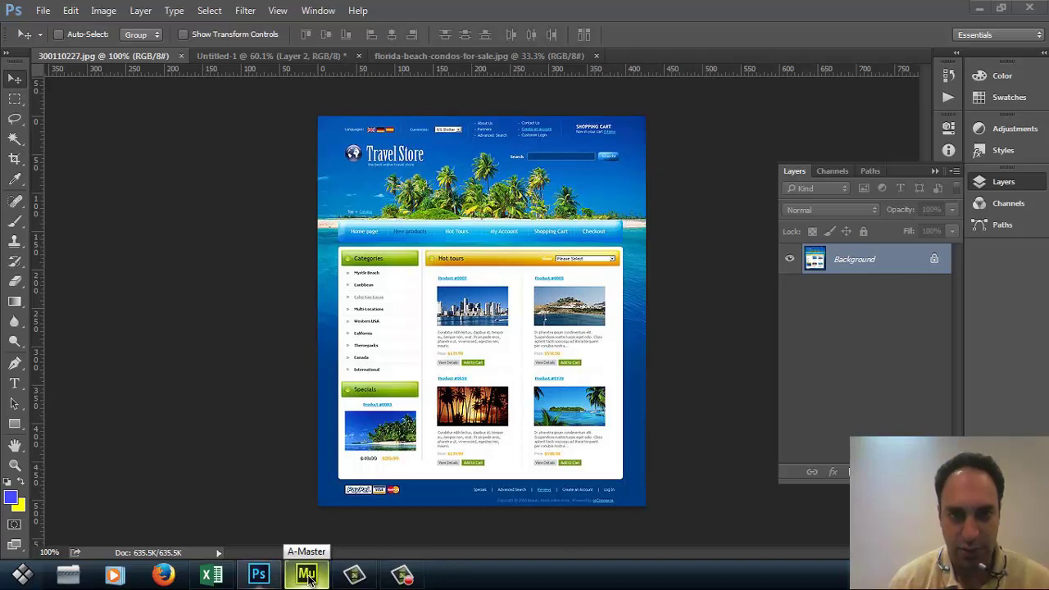
pyautogui.scroll(5, 506, 354)
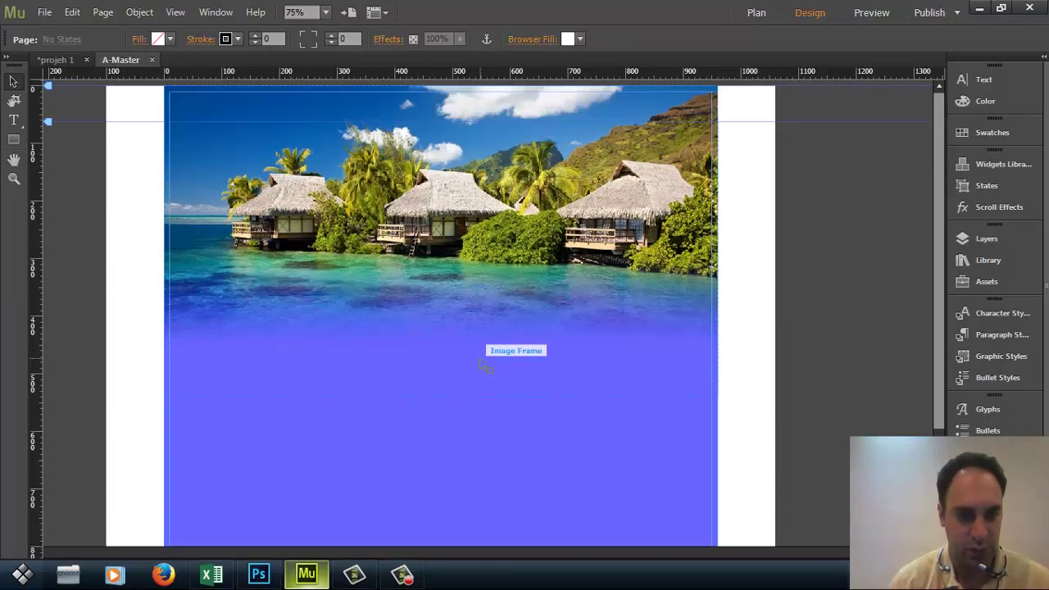
pyautogui.scroll(-1, 483, 366)
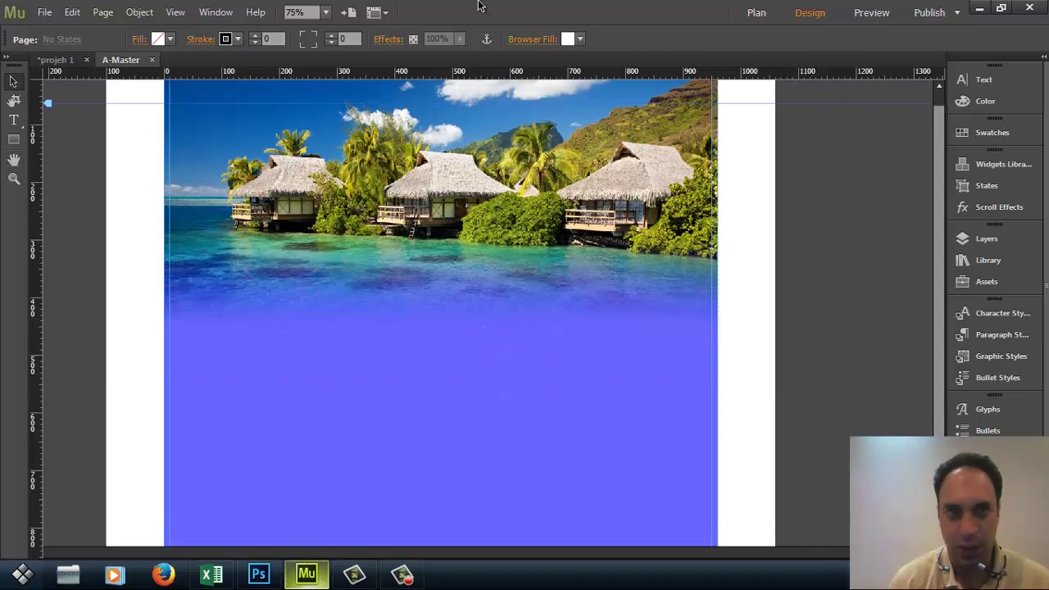
# - Preview the A-Master page and close both the preview and the A-Master page
pyautogui.click(883, 25)
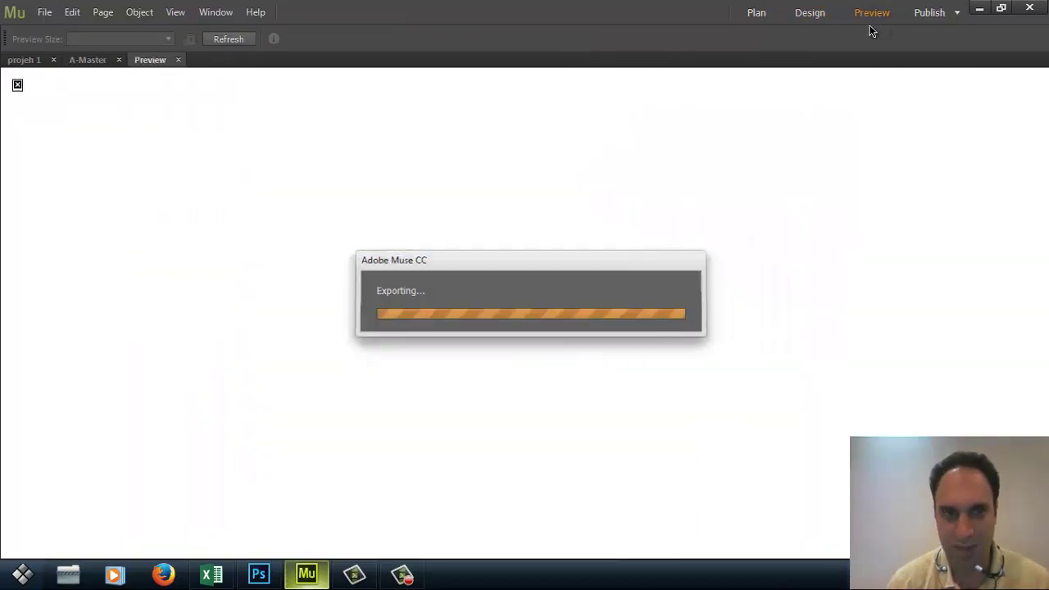
pyautogui.click(177, 61)
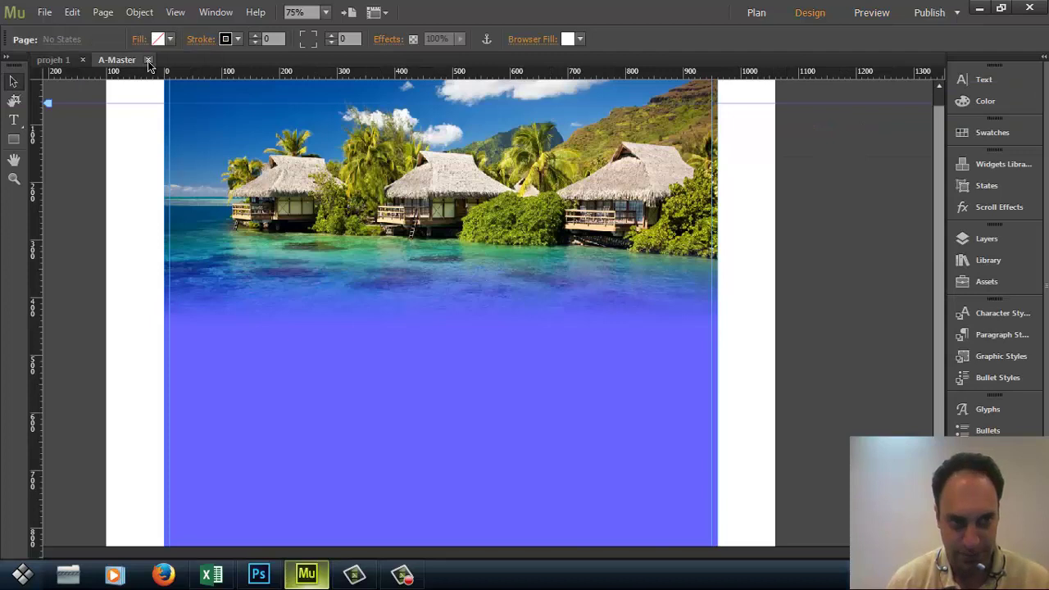
pyautogui.click(147, 60)
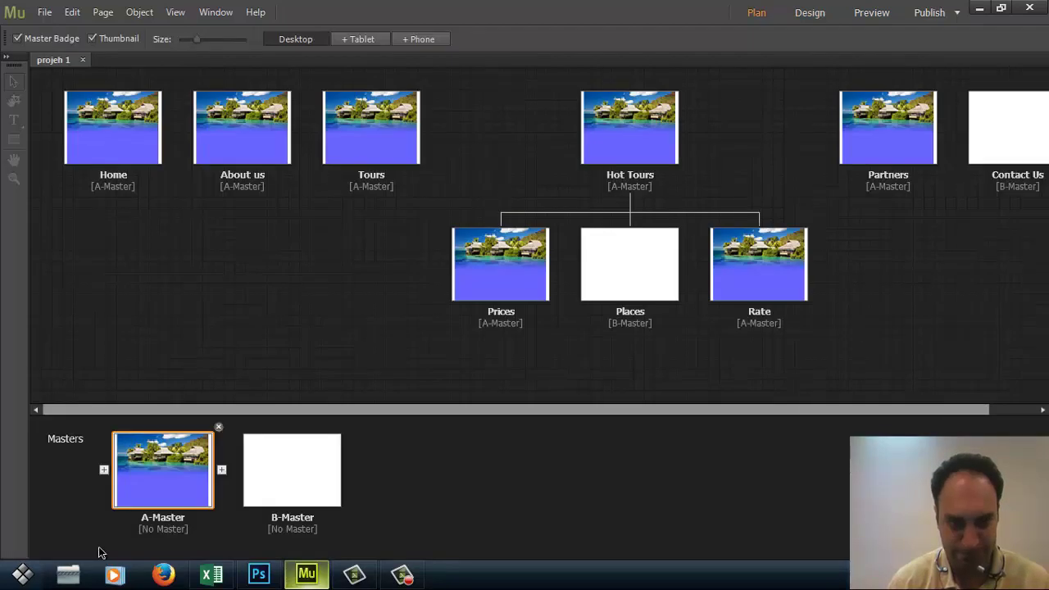
# - Switch to Windows Explorer and delete all files and folders inside D:\Amouzesh Muse\Export Projeh 1
pyautogui.click(70, 577)
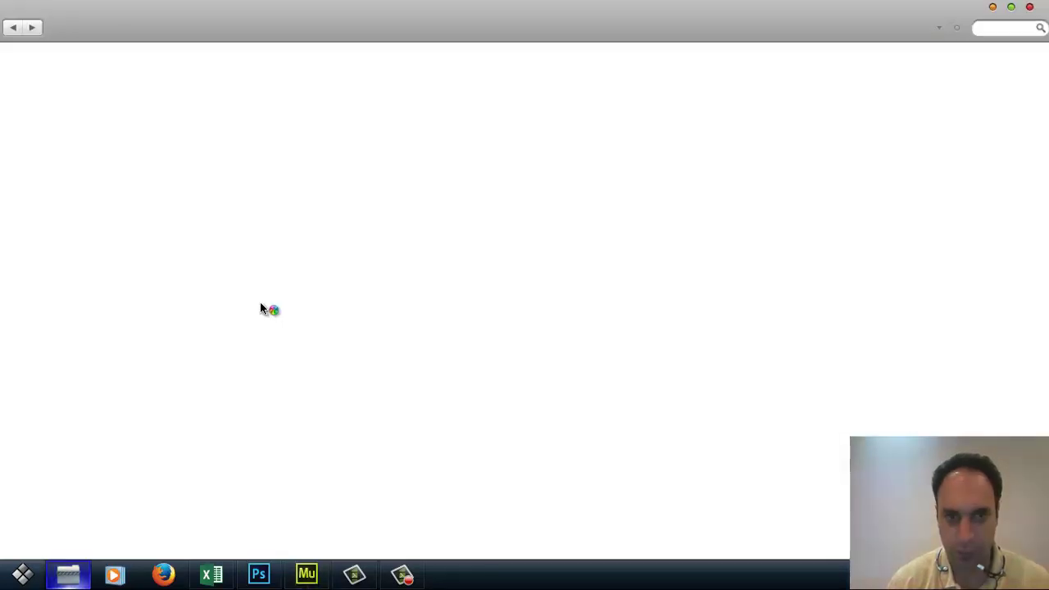
pyautogui.click(69, 295)
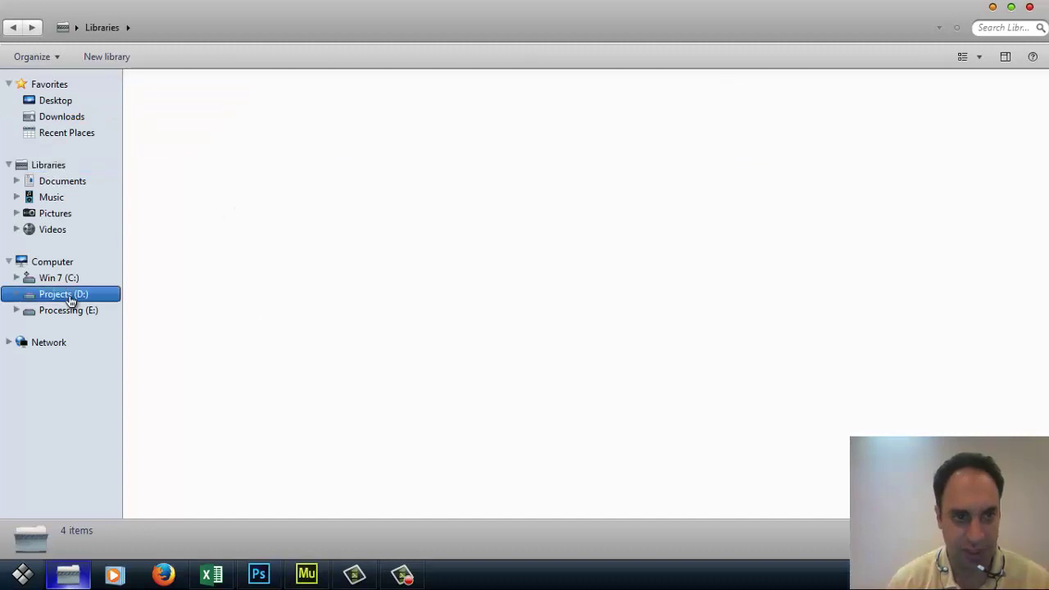
pyautogui.click(243, 153)
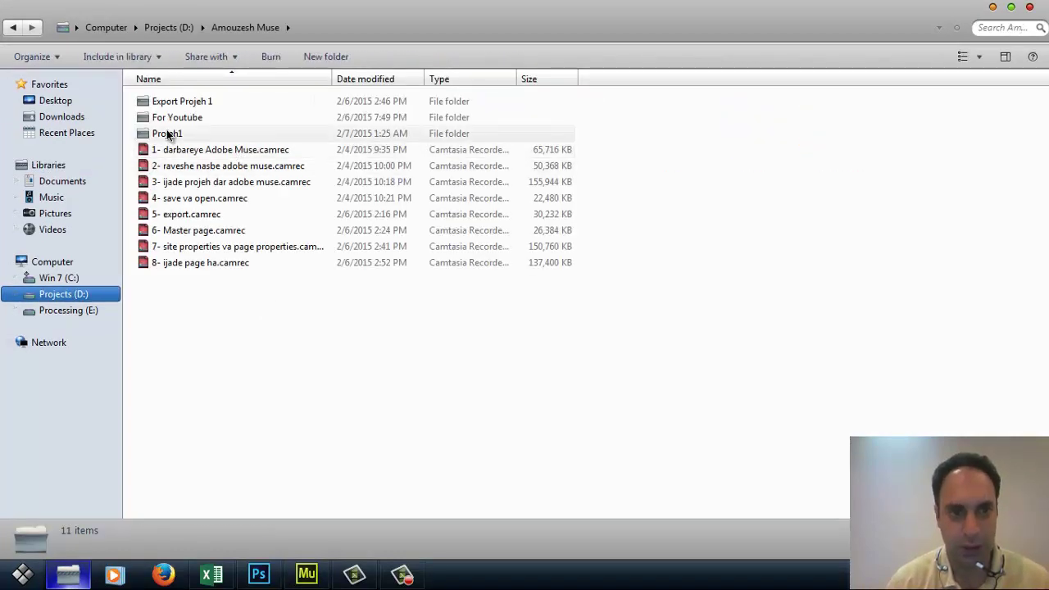
pyautogui.click(168, 135)
pyautogui.doubleClick(169, 97)
pyautogui.moveTo(187, 257); pyautogui.dragTo(138, 96)
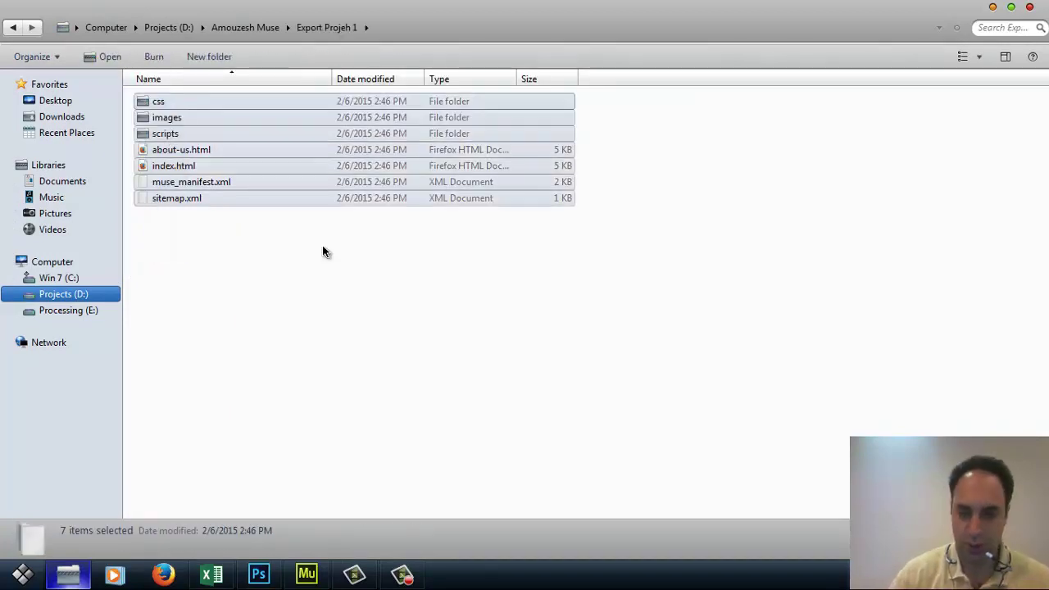
pyautogui.press('Delete')
pyautogui.press('Return')
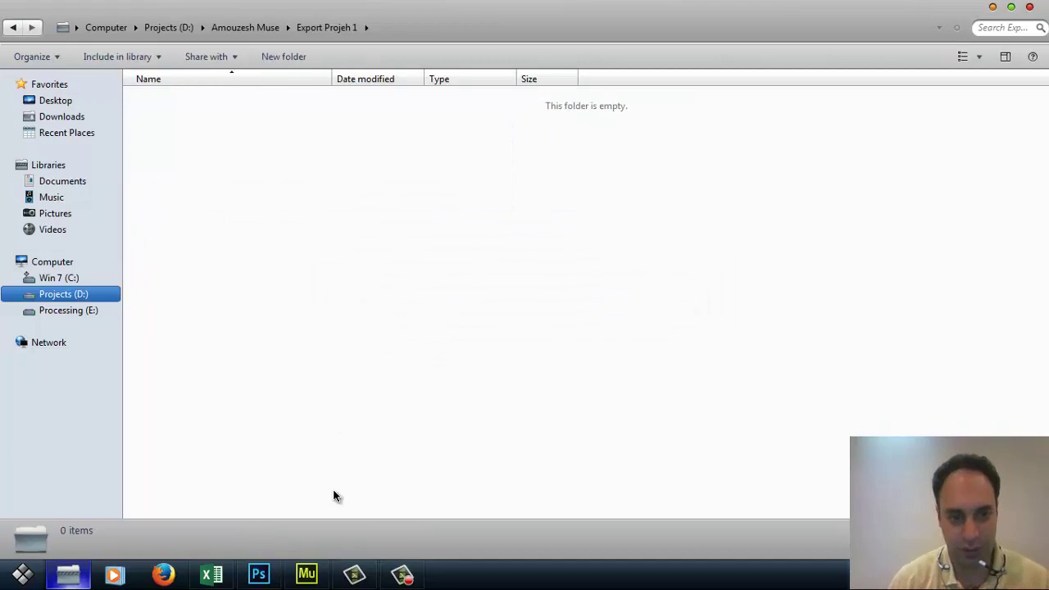
pyautogui.click(306, 572)
pyautogui.click(45, 11)
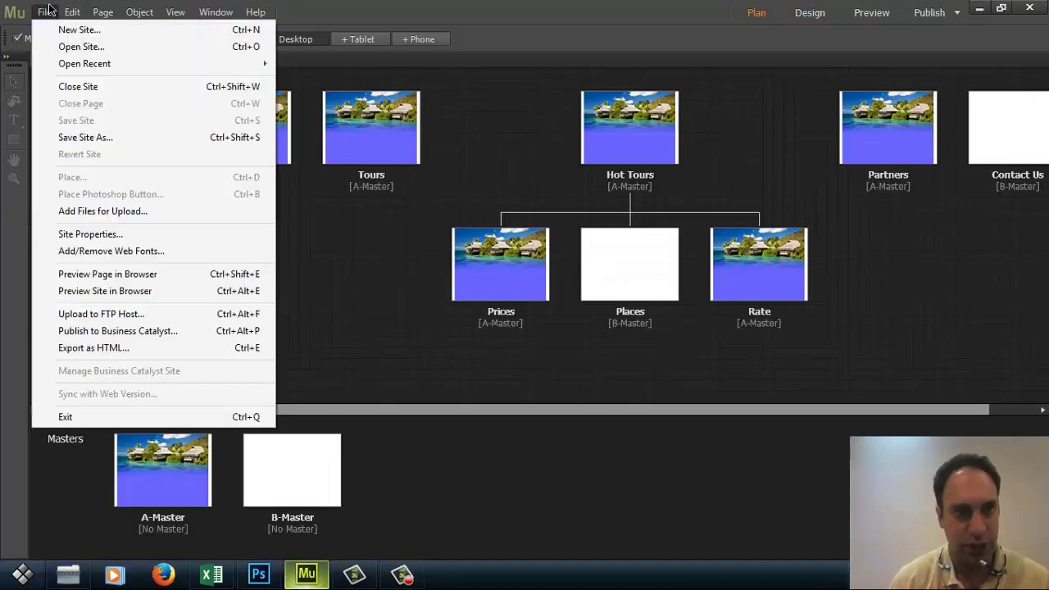
pyautogui.click(111, 347)
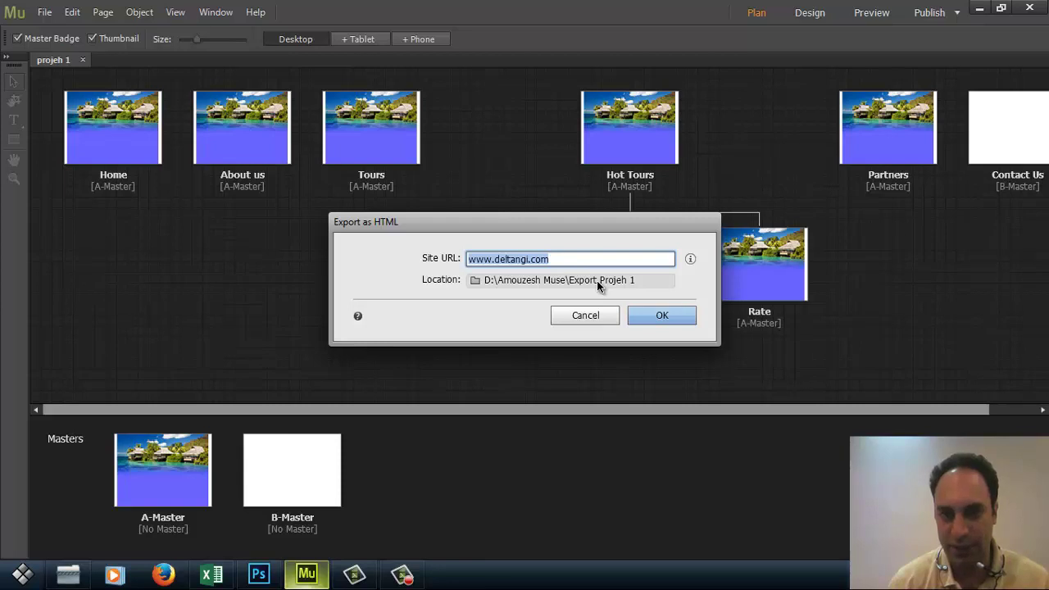
pyautogui.click(647, 320)
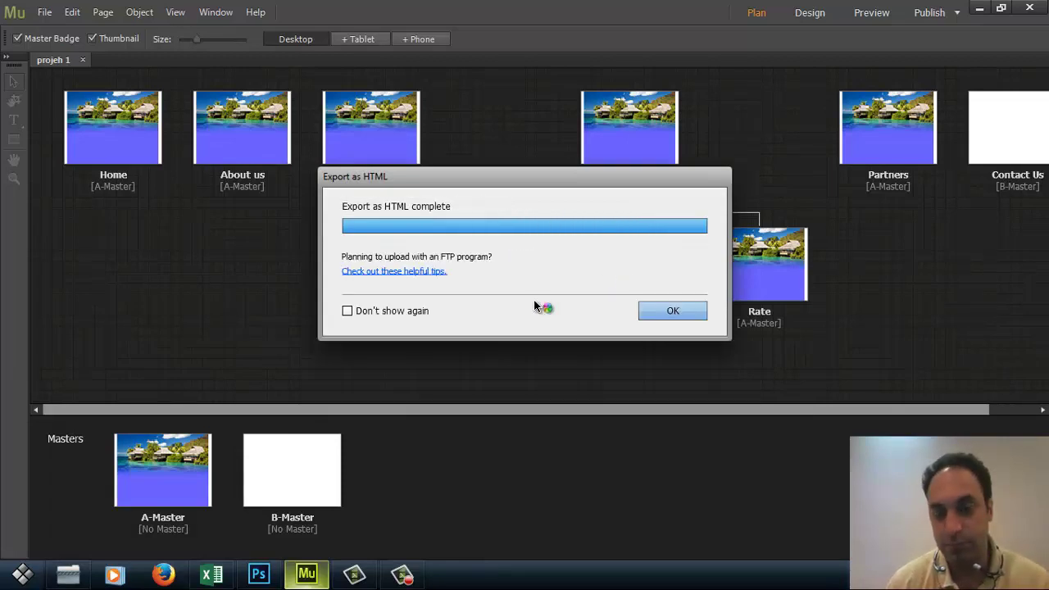
pyautogui.click(691, 314)
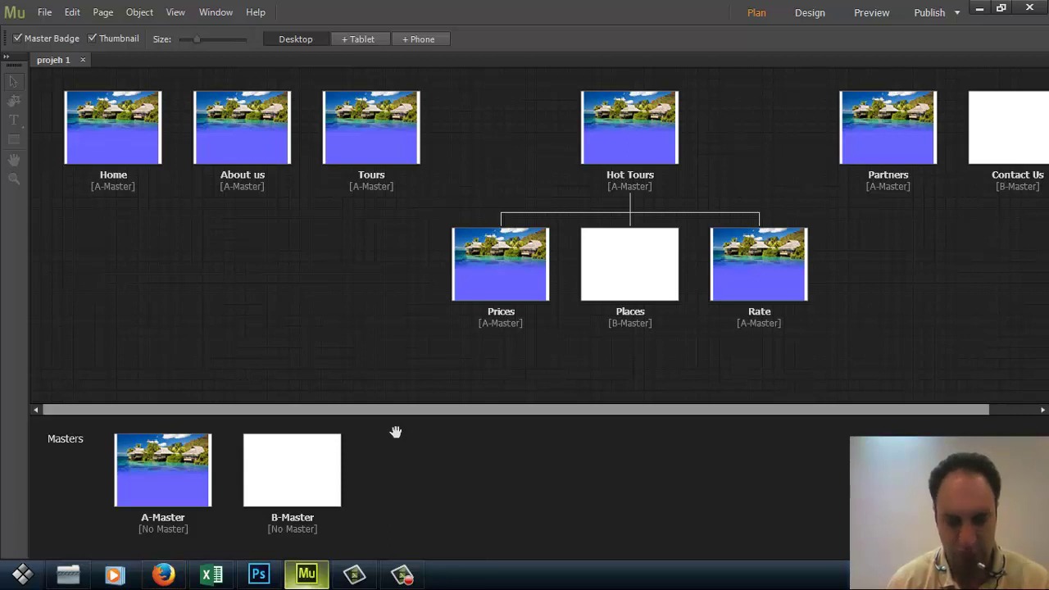
# - Switch to Windows Explorer to examine the exported HTML files and the images folder, and return to Muse
pyautogui.click(68, 574)
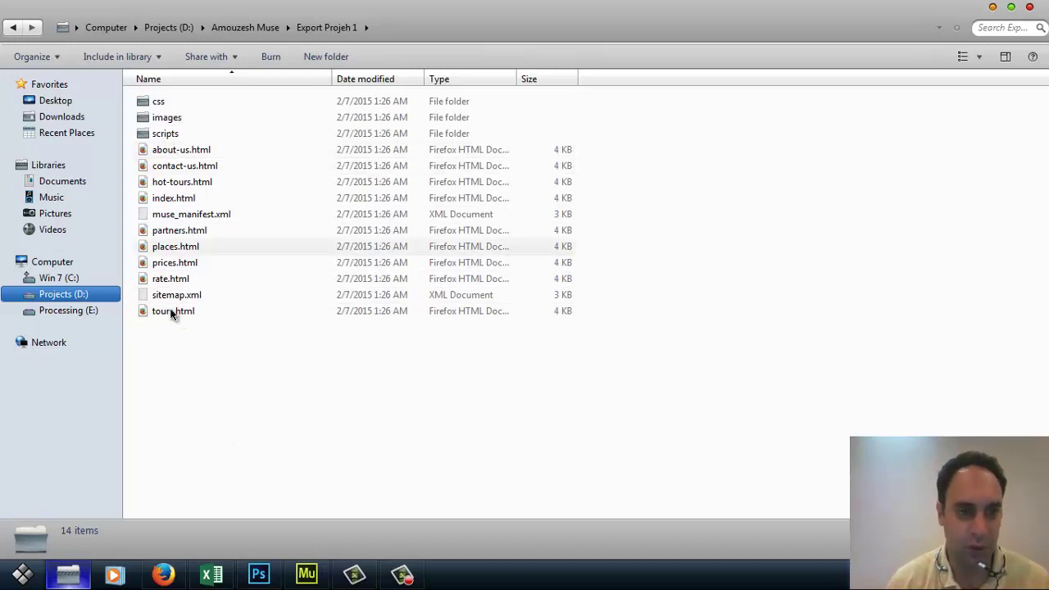
pyautogui.doubleClick(167, 119)
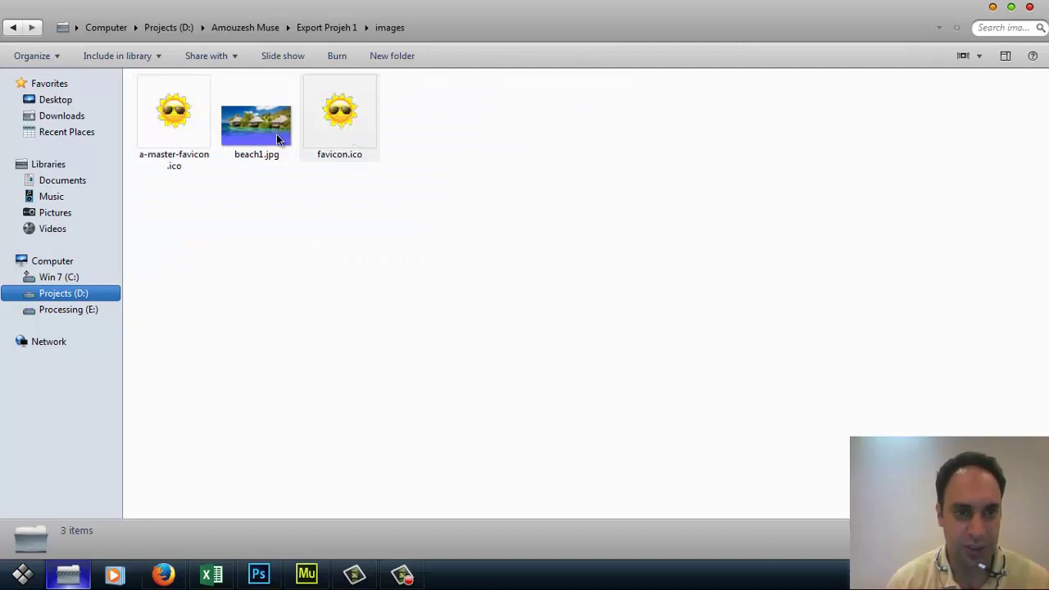
pyautogui.click(334, 27)
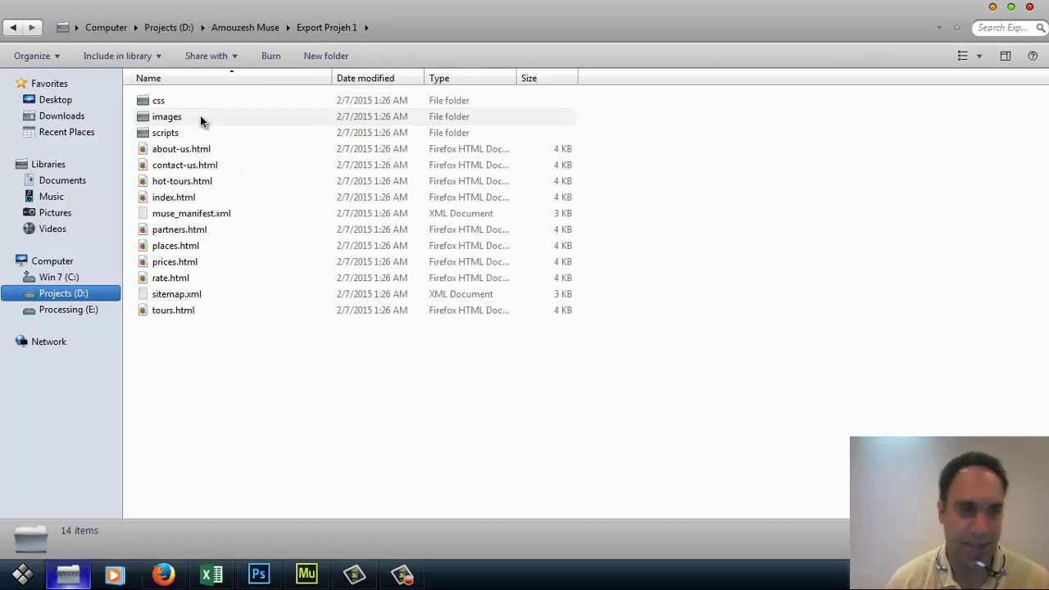
pyautogui.click(306, 574)
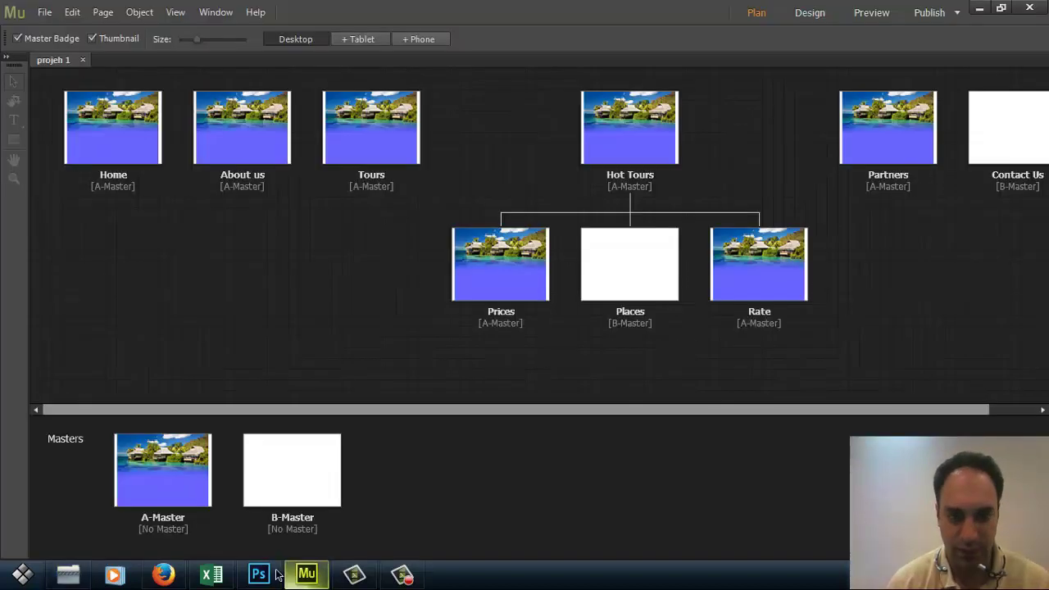